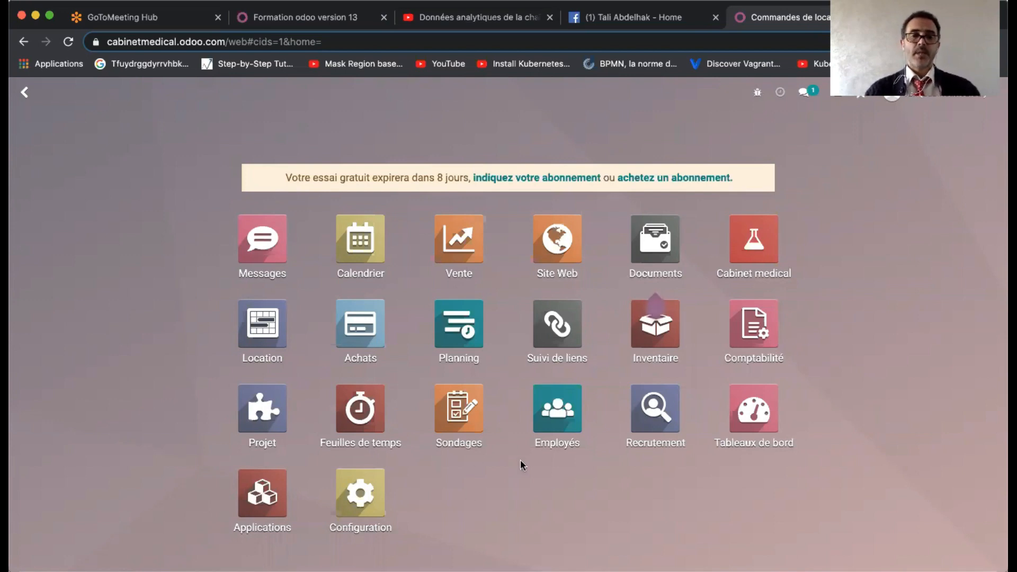
Step: Search the applications catalogue for the Location module, and open the Location app
left_click(263, 493)
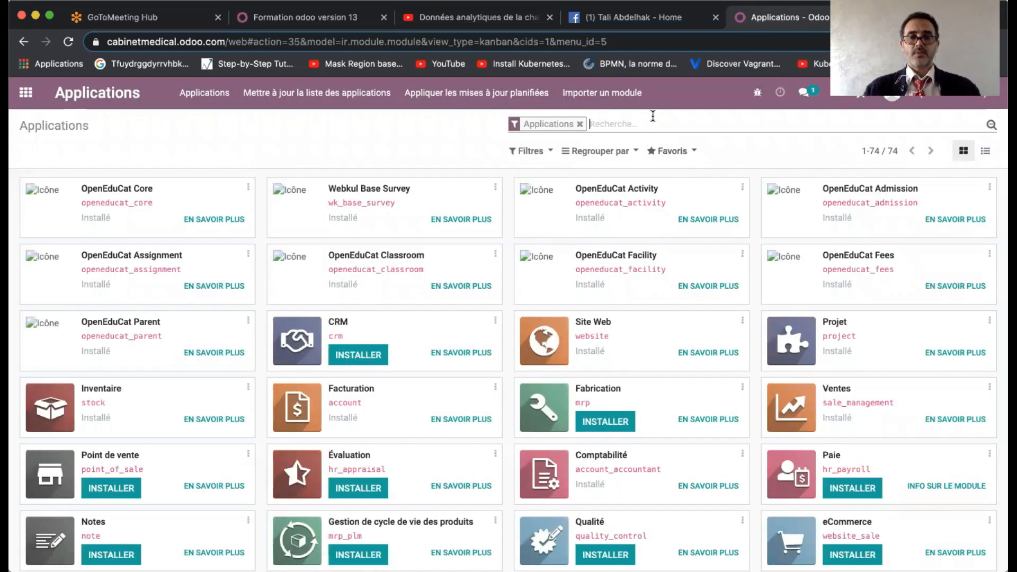
type("locatio")
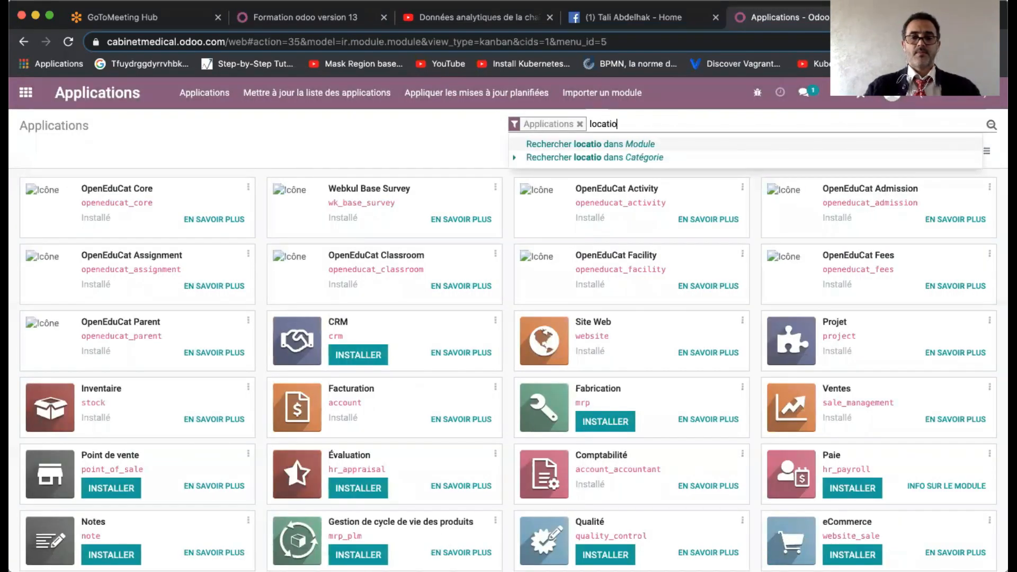
key("Return")
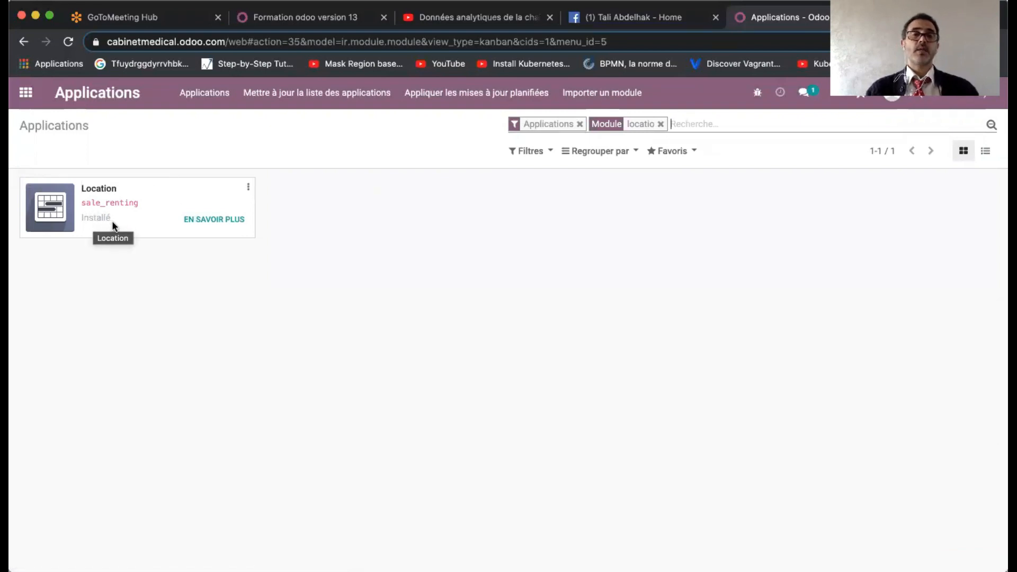
left_click(26, 92)
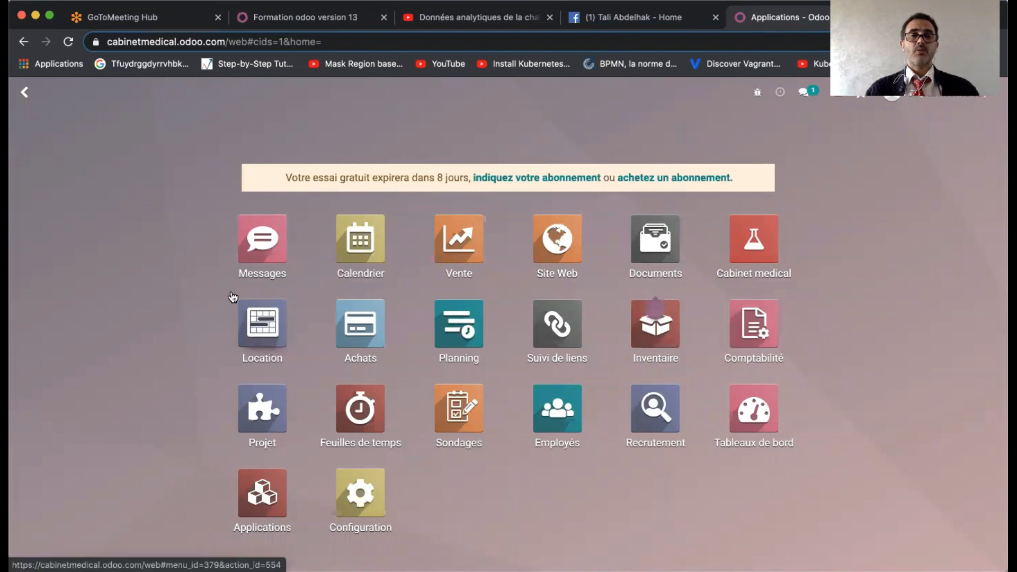
left_click(268, 332)
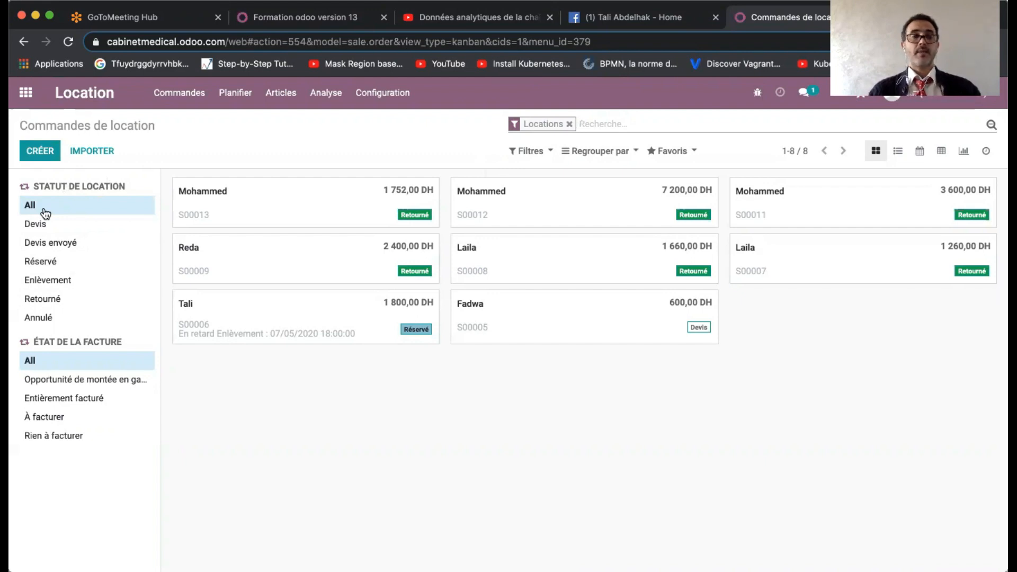
Step: Review the rental orders under each rental status from Devis to Annulé, and return to showing all statuses
left_click(56, 225)
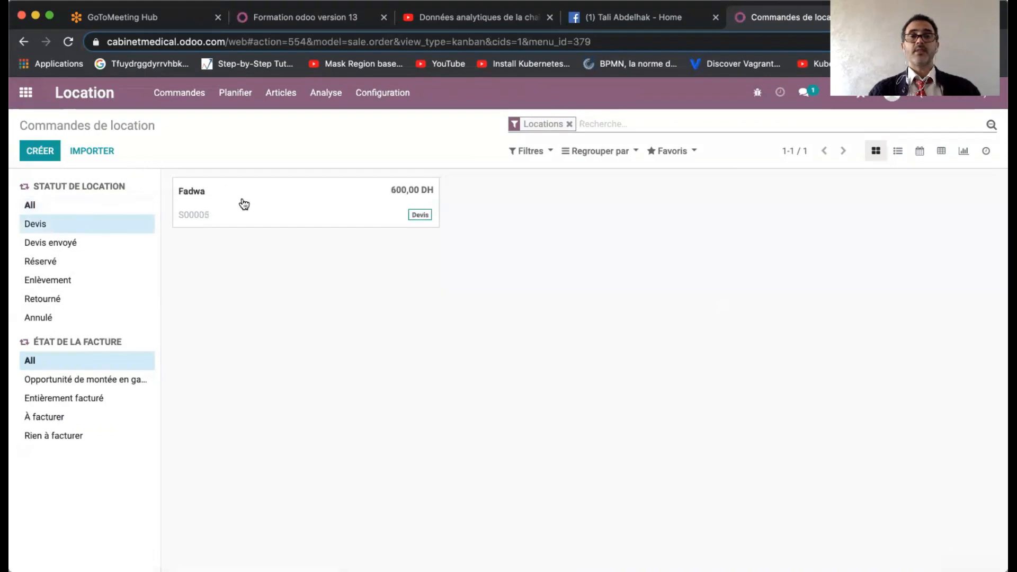
left_click(85, 247)
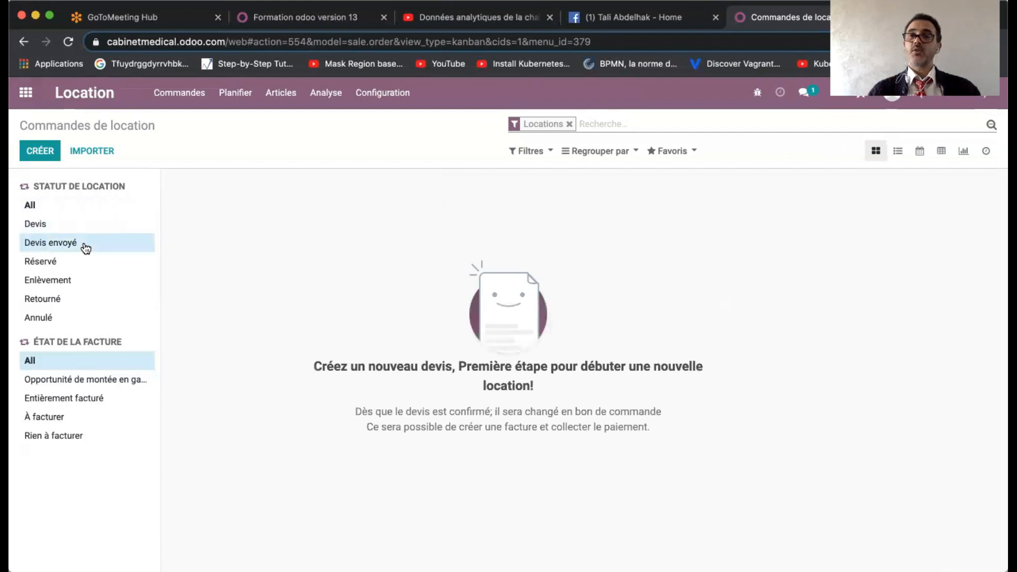
left_click(65, 266)
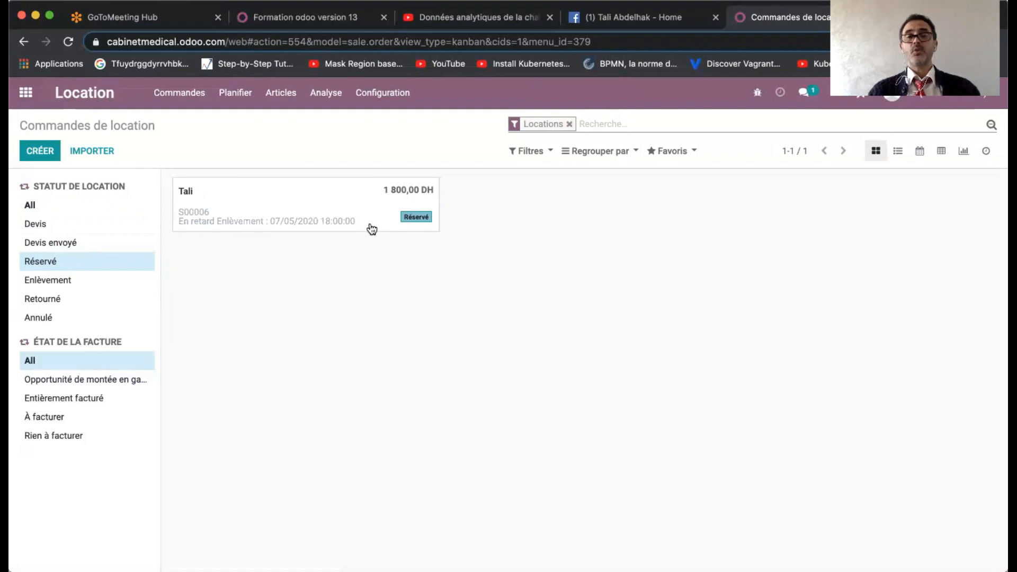
left_click(59, 280)
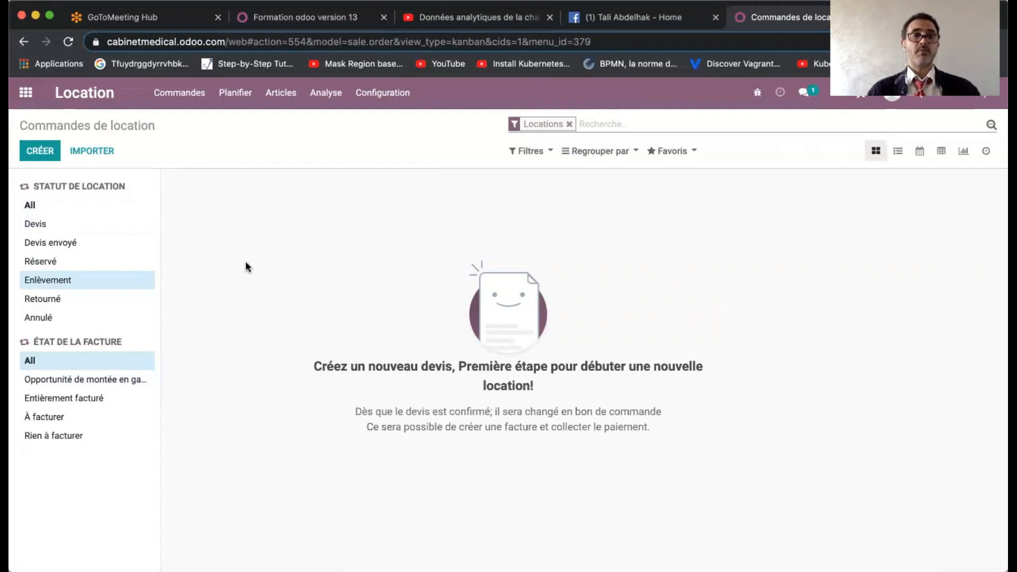
left_click(72, 297)
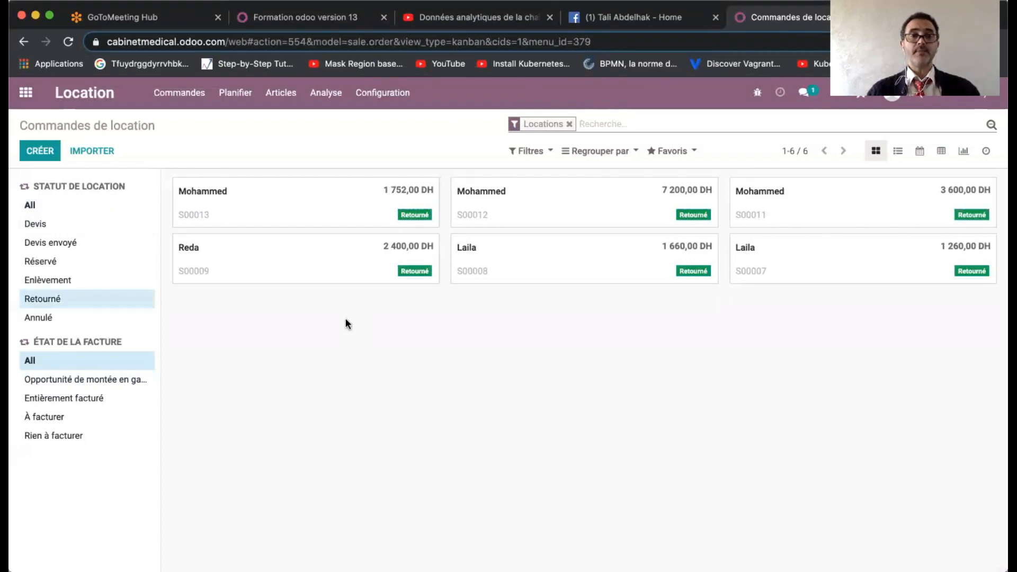
left_click(75, 319)
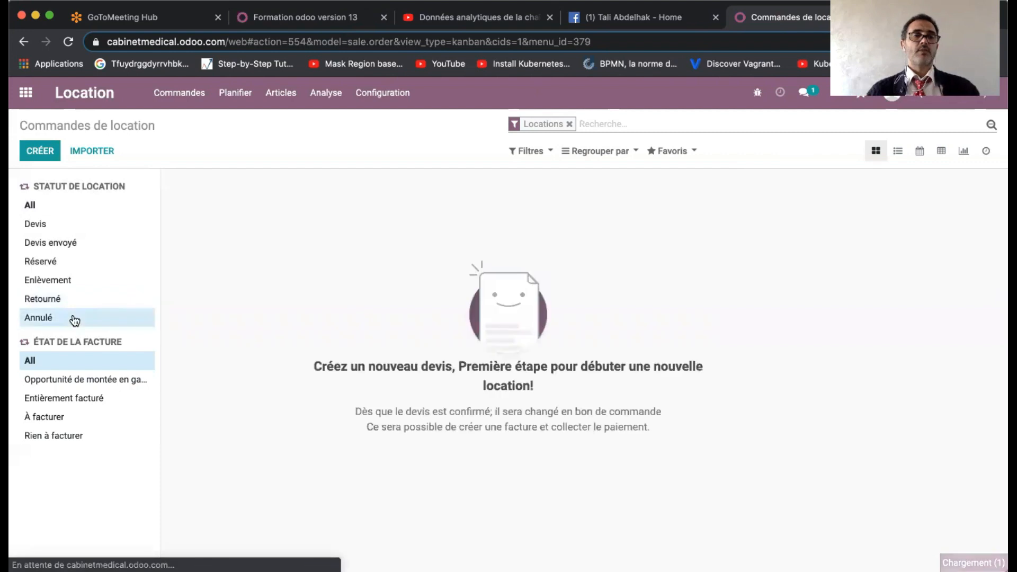
left_click(48, 206)
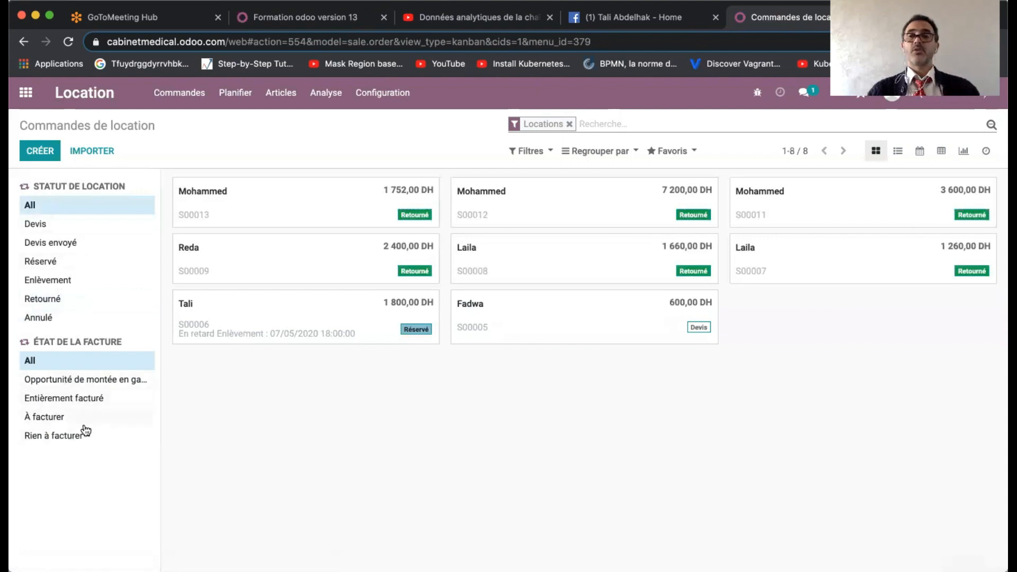
Step: Review the rental orders by invoice status Entièrement facturé, À facturer and Rien à facturer, and return to all
left_click(103, 398)
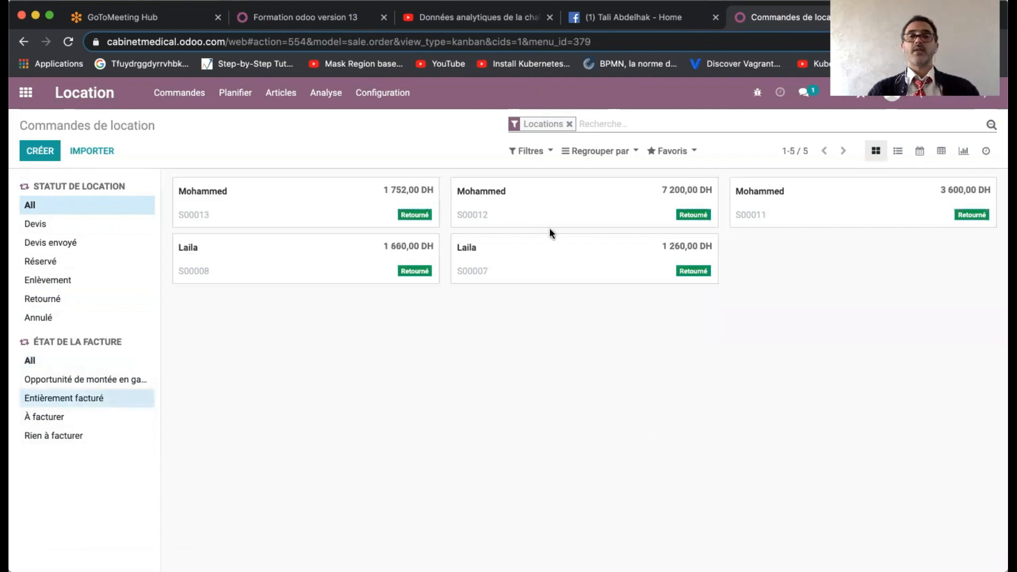
left_click(98, 417)
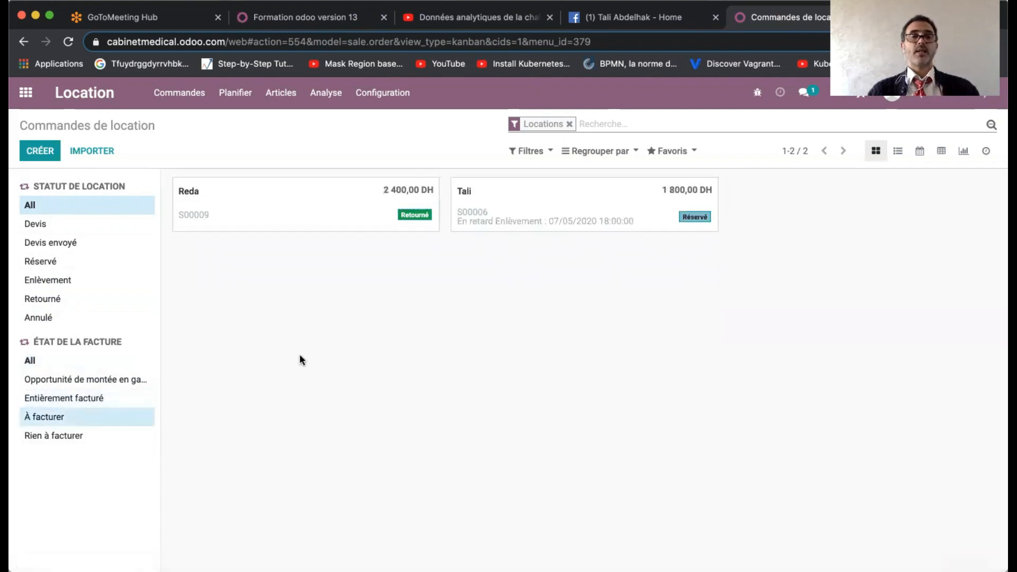
left_click(77, 442)
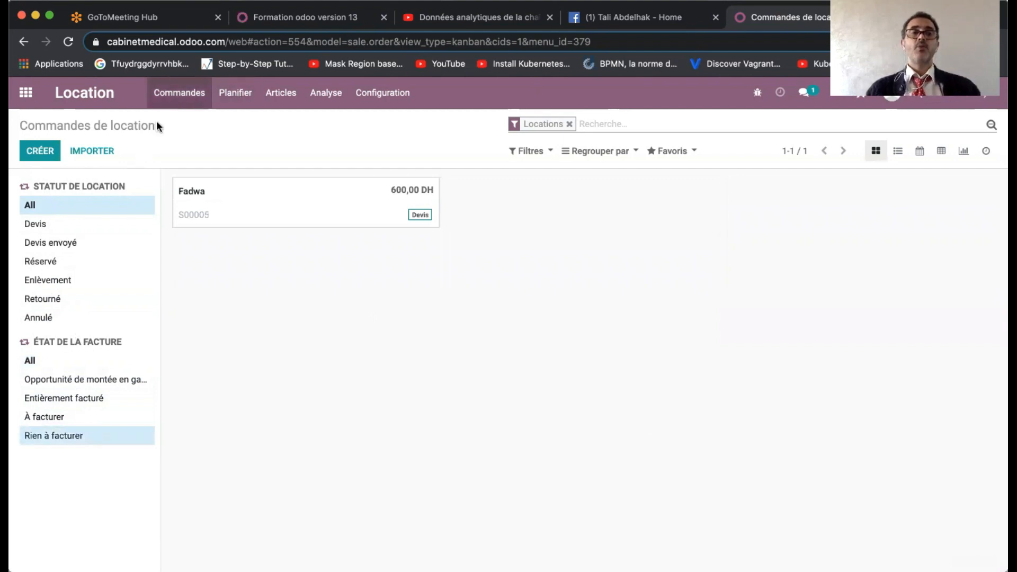
left_click(38, 362)
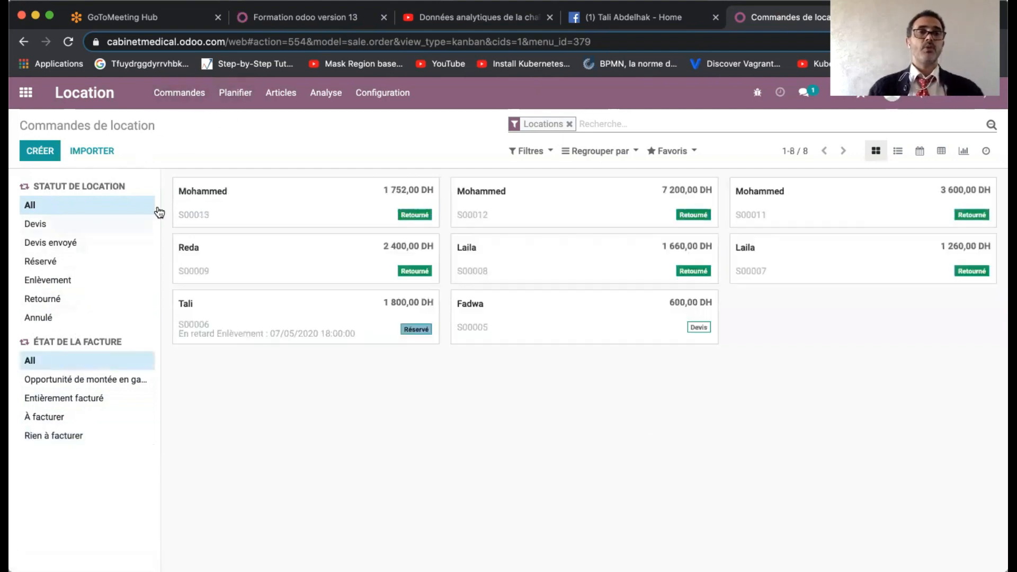
Step: Open the list of rentable articles in the Location app
left_click(186, 106)
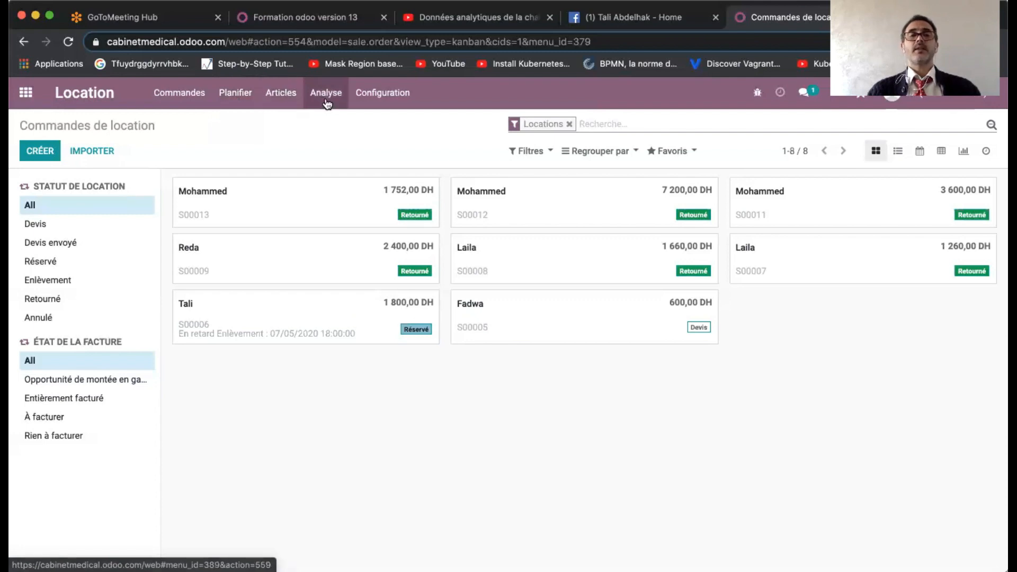
left_click(286, 102)
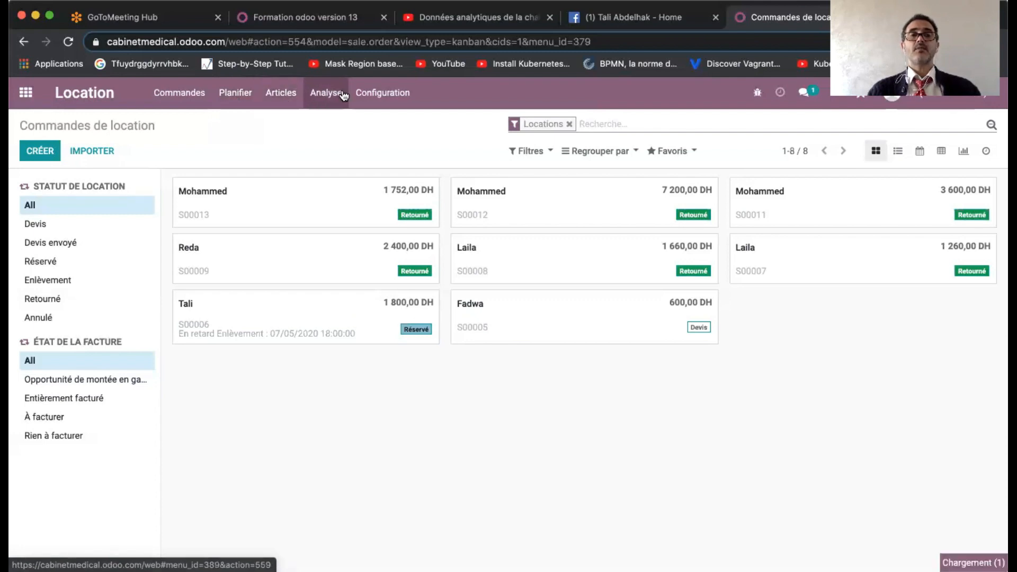
left_click(395, 95)
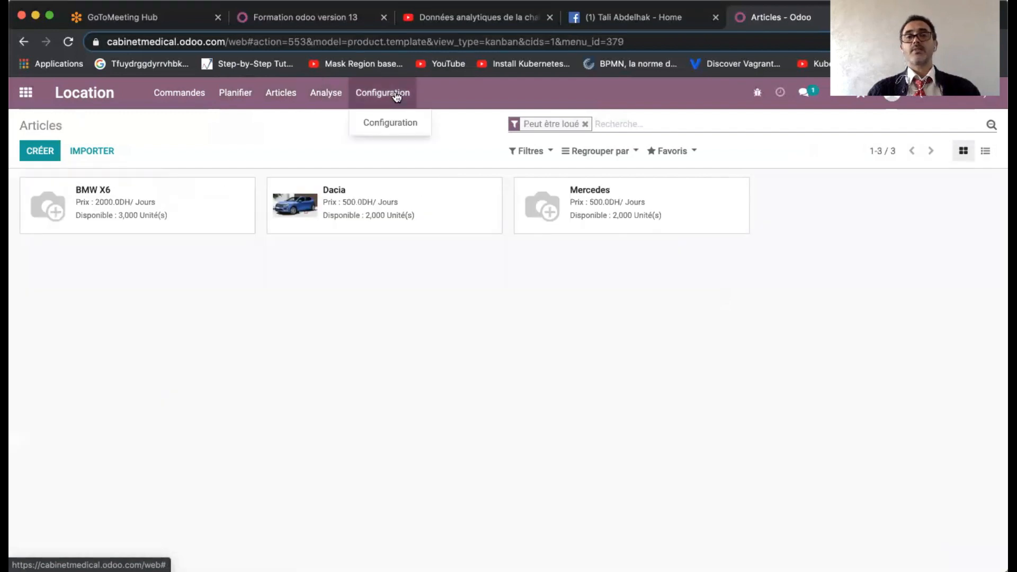
left_click(262, 136)
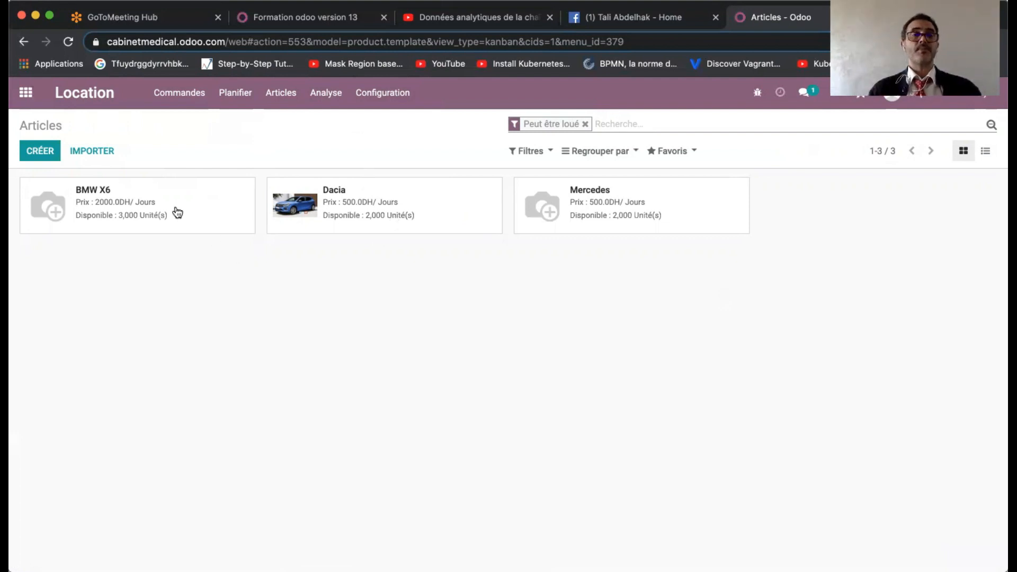
Step: Create a new rental article named Clio
left_click(35, 150)
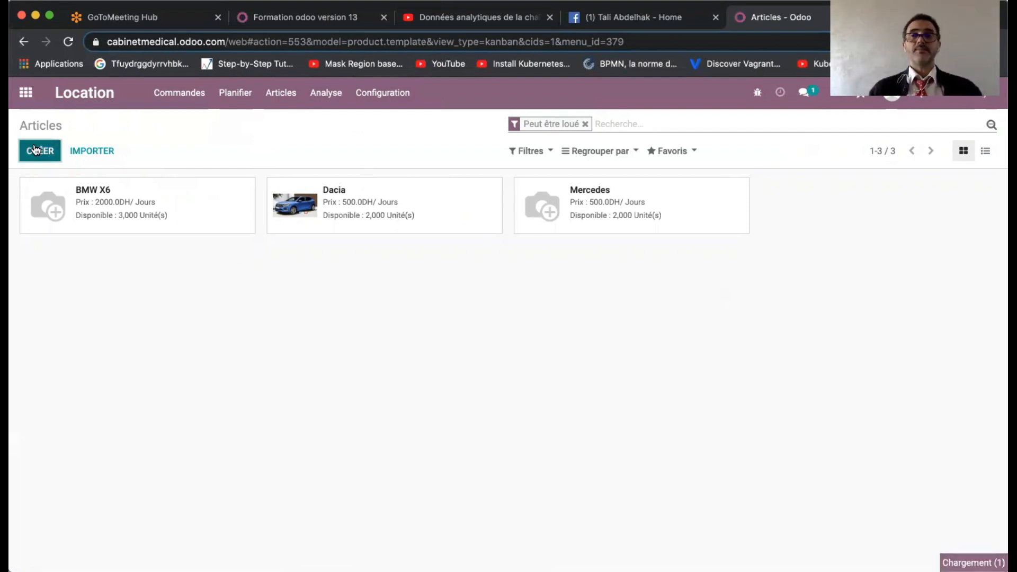
left_click(309, 281)
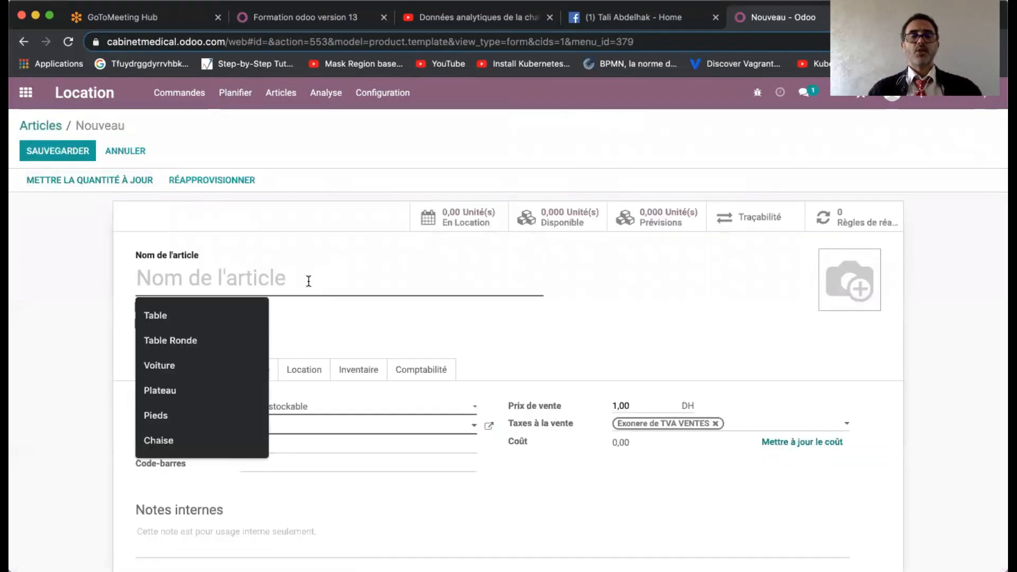
type("Clio")
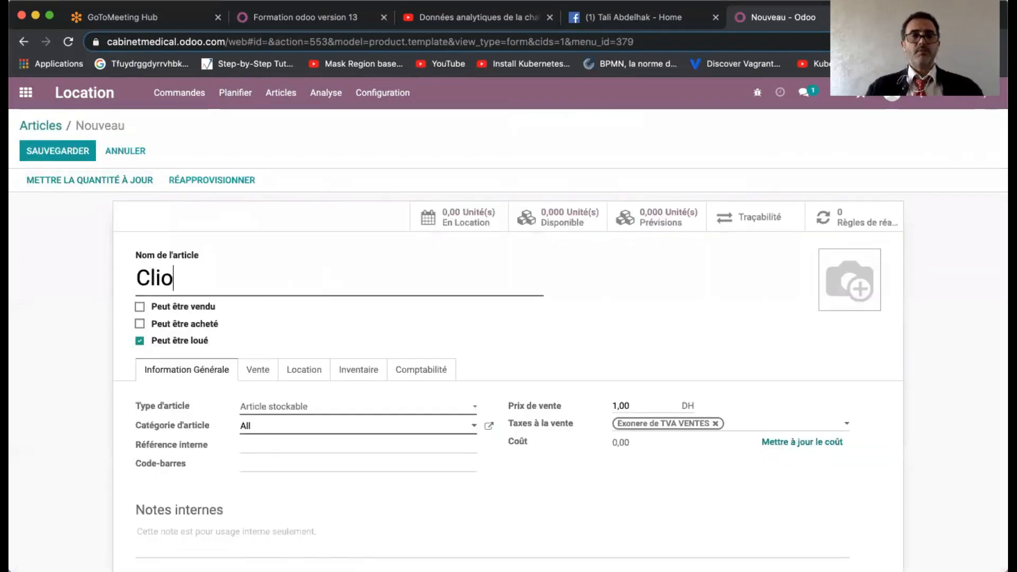
left_click(79, 281)
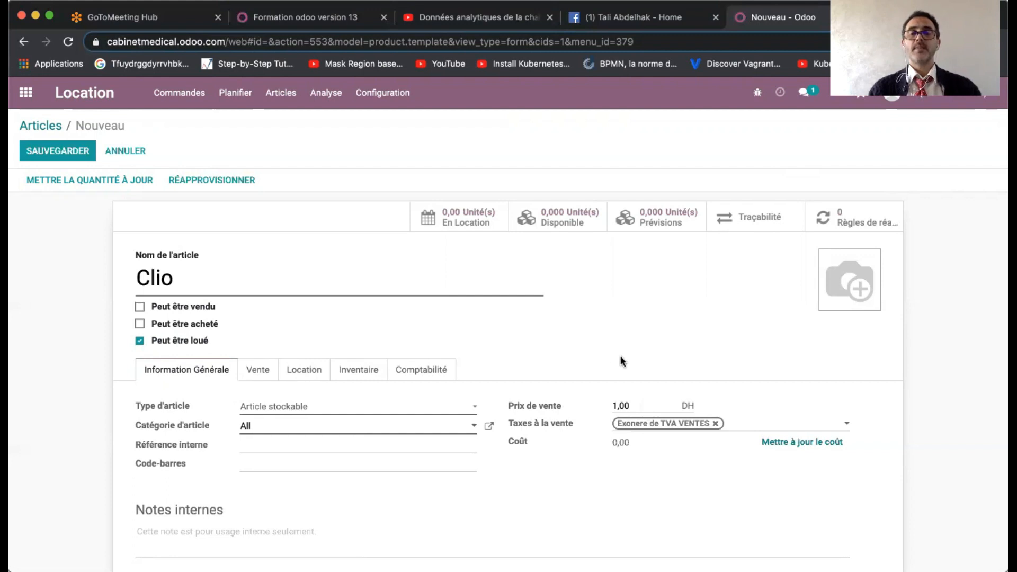
Step: Replace the Clio article's sales tax with TVA 20% VENTES, and view its sales invoicing settings
left_click(716, 424)
left_click(719, 427)
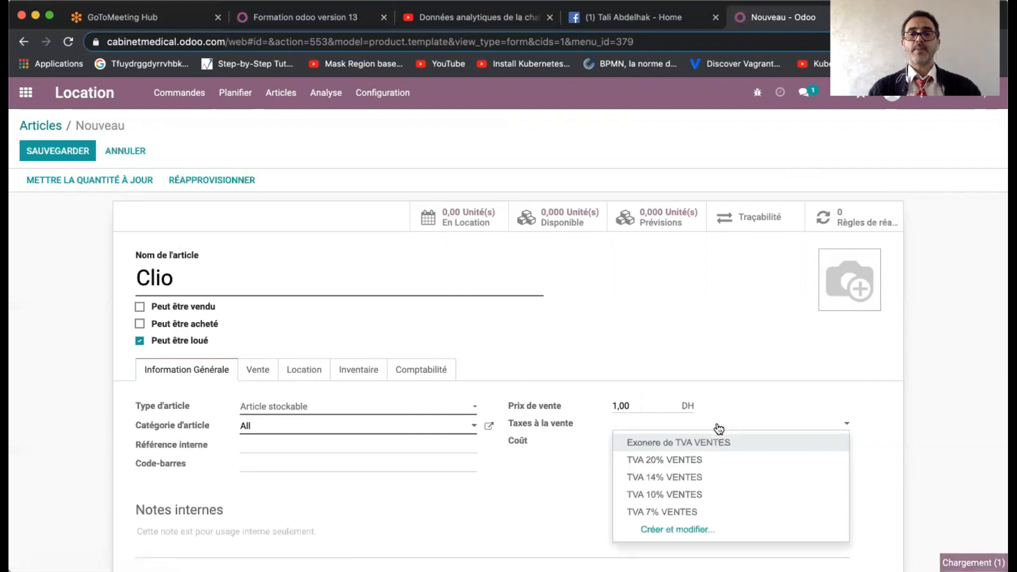
left_click(682, 459)
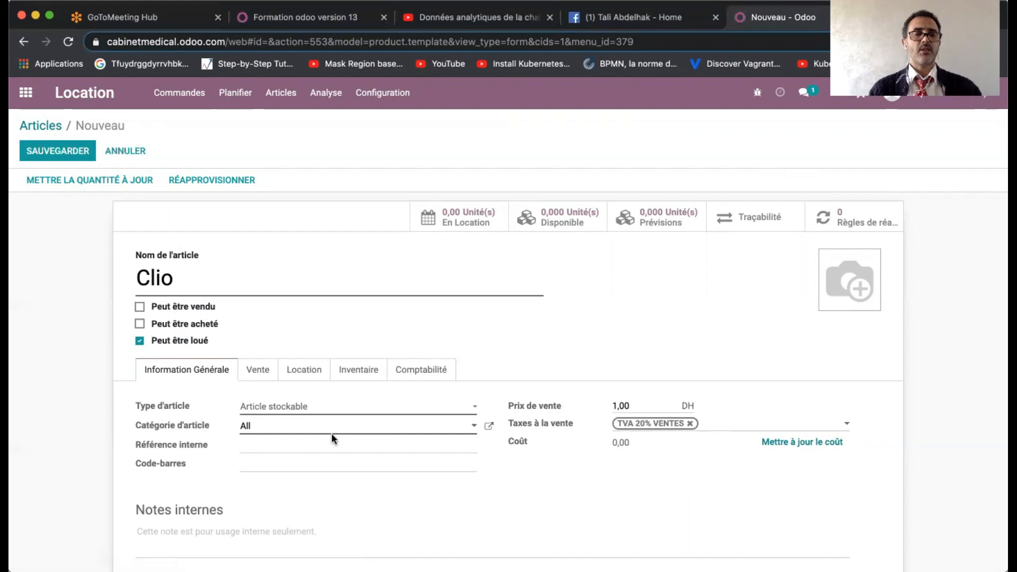
left_click(249, 375)
scroll(370, 474, "down", 3)
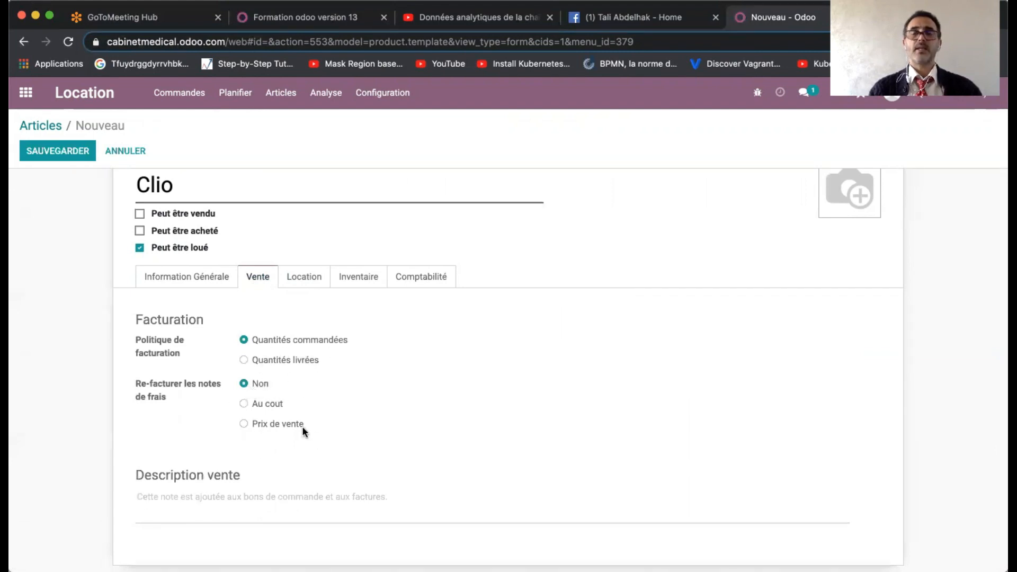
Step: Add a rental price of 400 DH for a duration of 1 day (Jours) to the Clio article
left_click(300, 280)
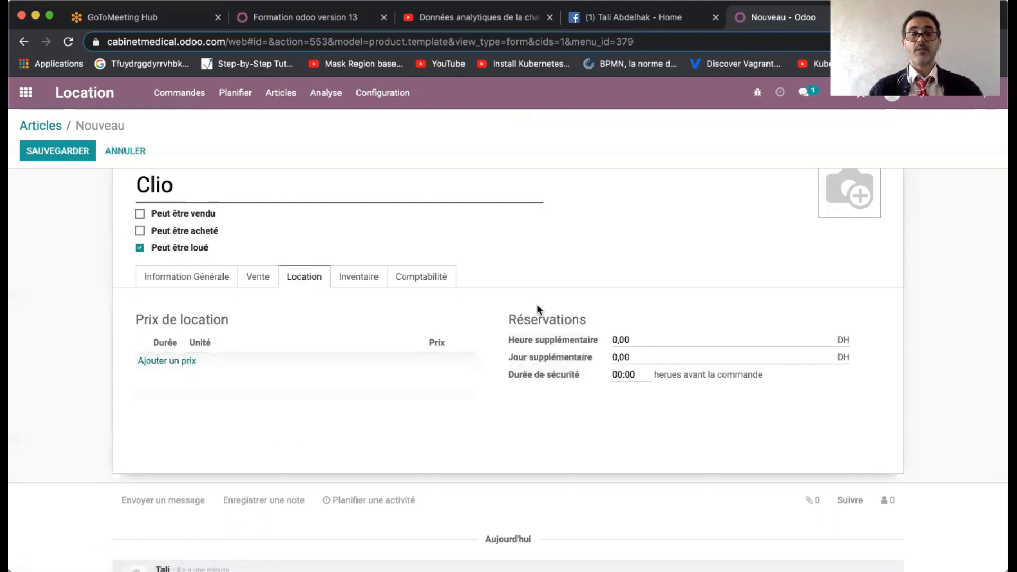
left_click(174, 360)
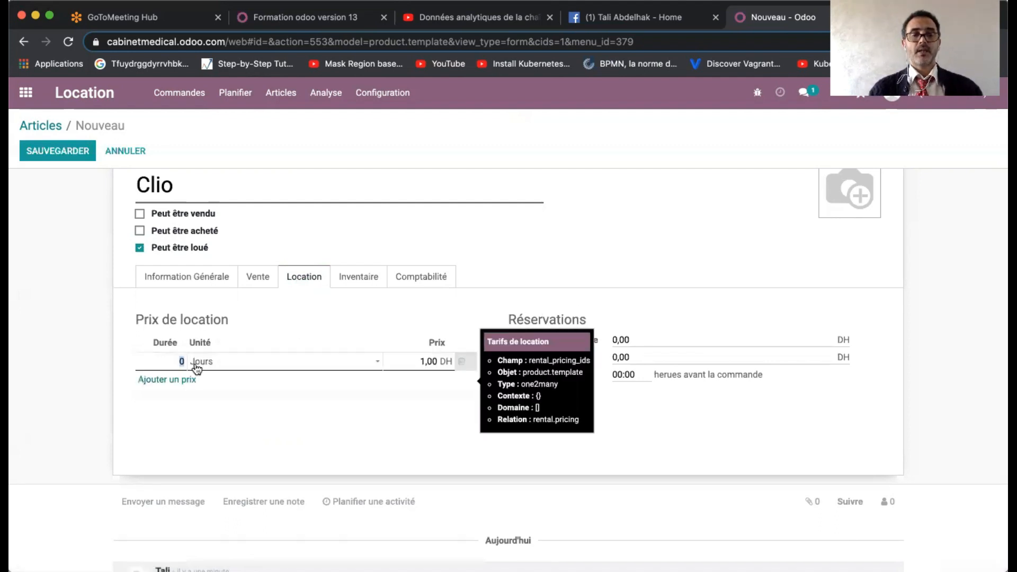
type("1")
left_click(267, 366)
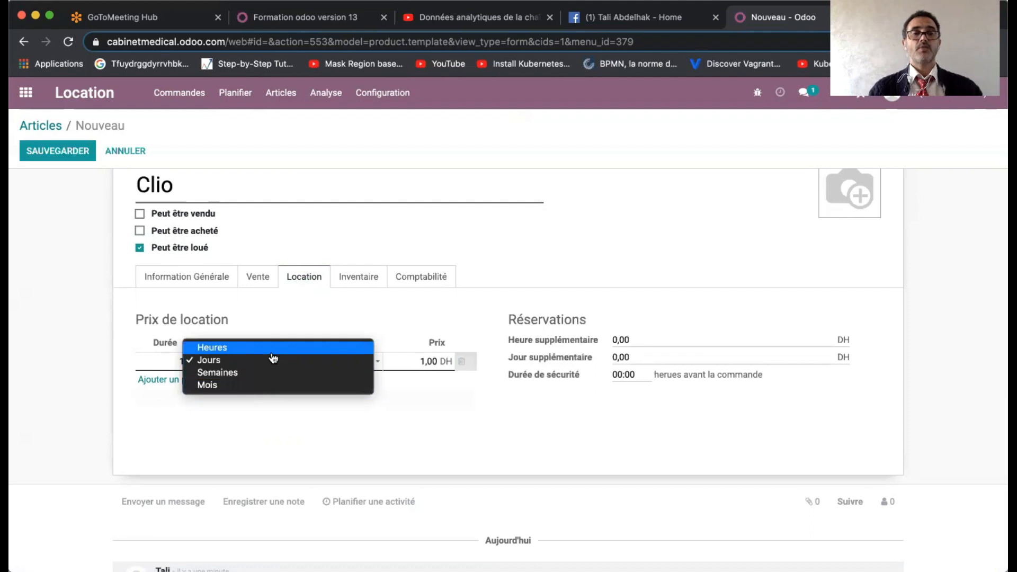
left_click(273, 360)
left_click(397, 358)
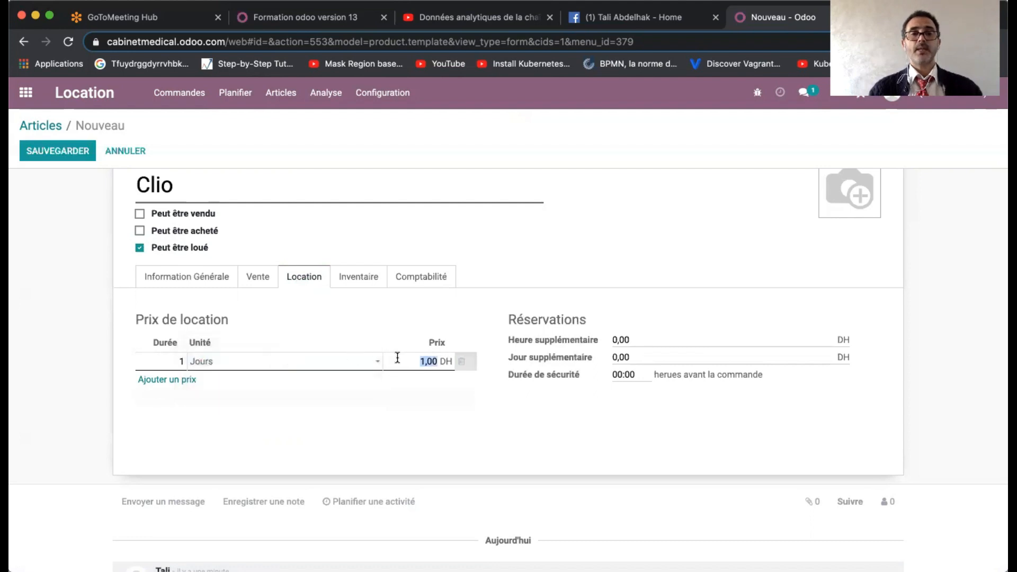
type("400")
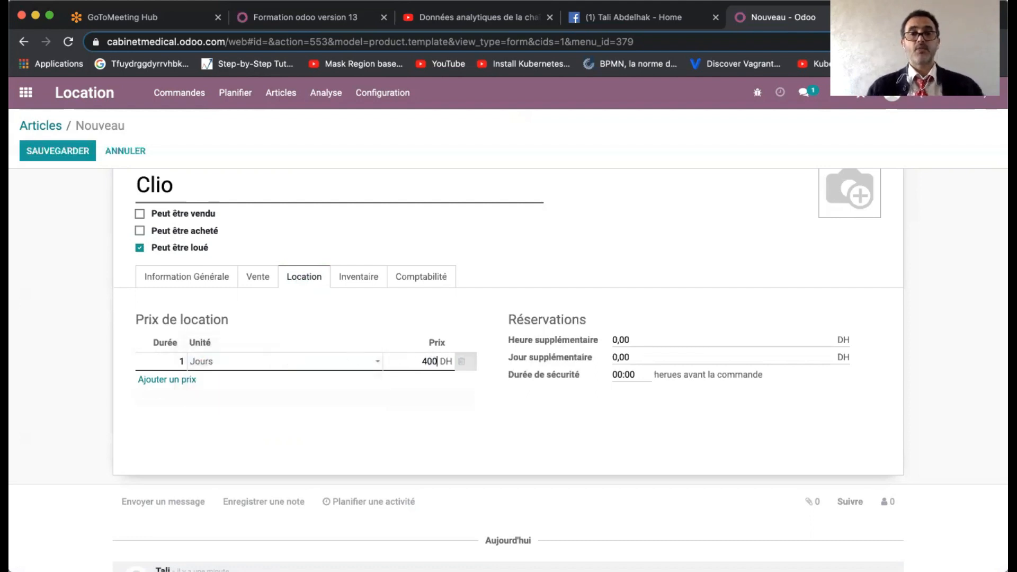
left_click(329, 436)
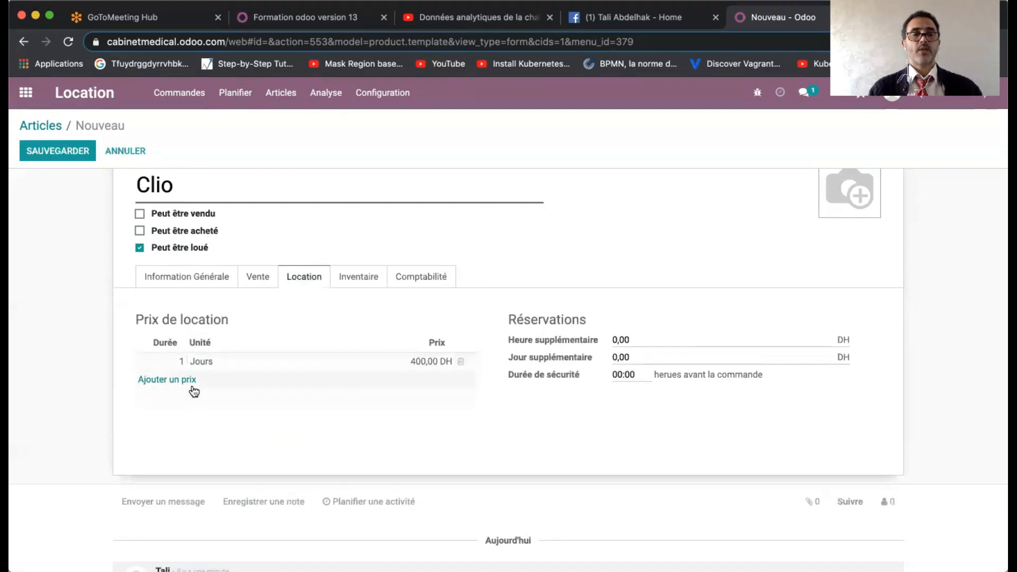
Step: Add a rental price of 2000 DH for a duration of 1 week (Semaines) to the Clio article
left_click(182, 380)
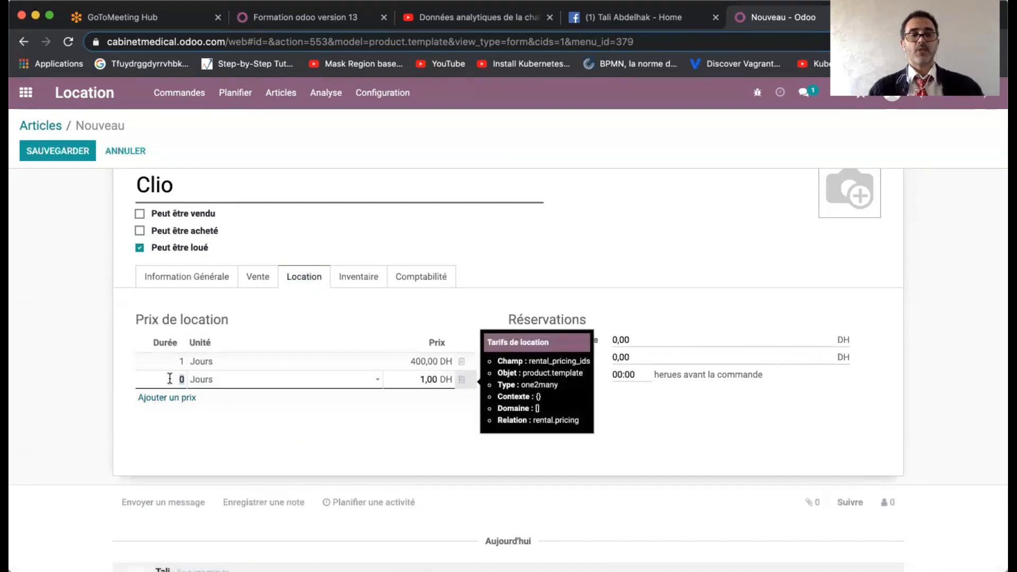
type("1")
left_click(291, 384)
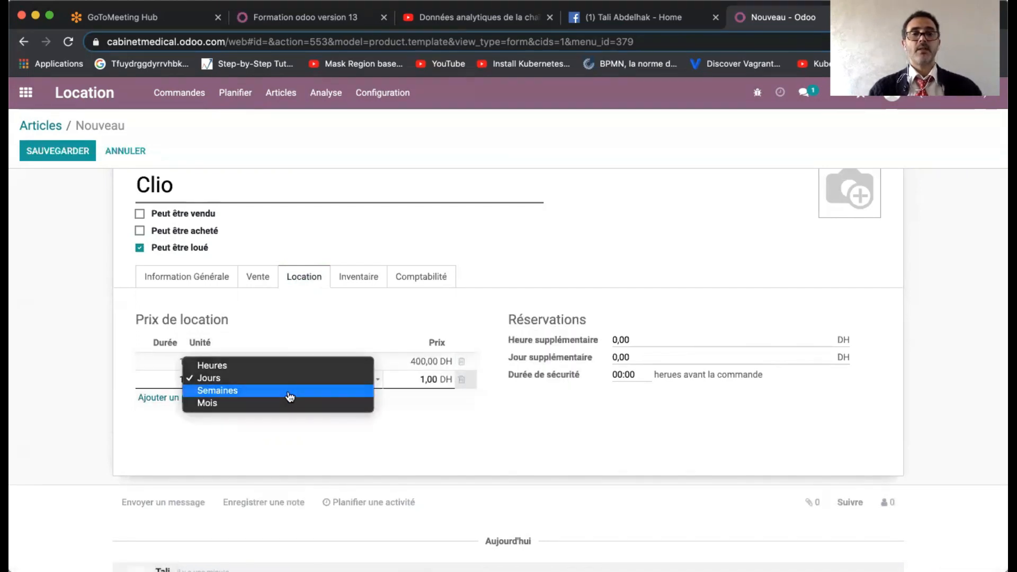
left_click(290, 396)
left_click(415, 375)
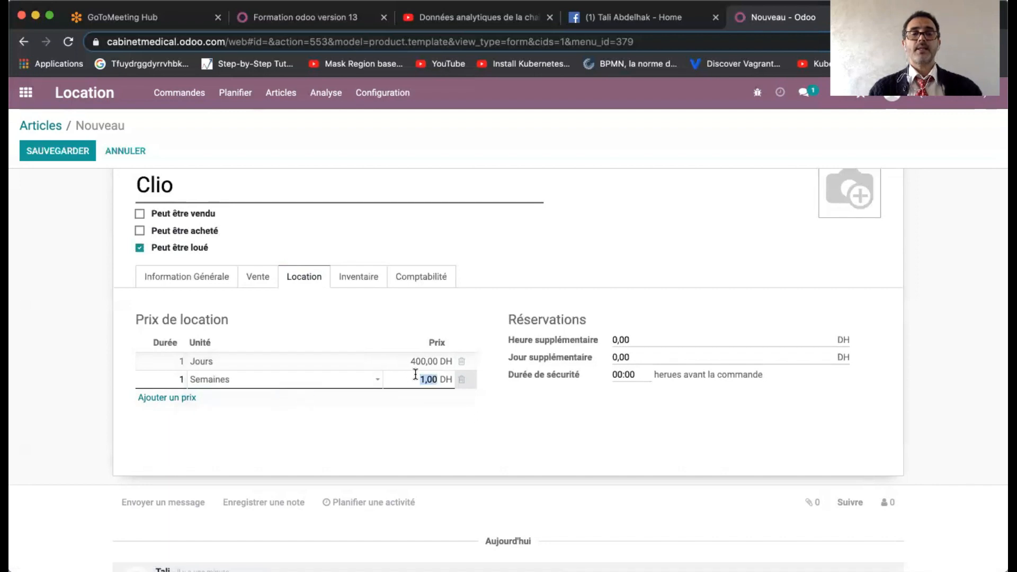
type("2000")
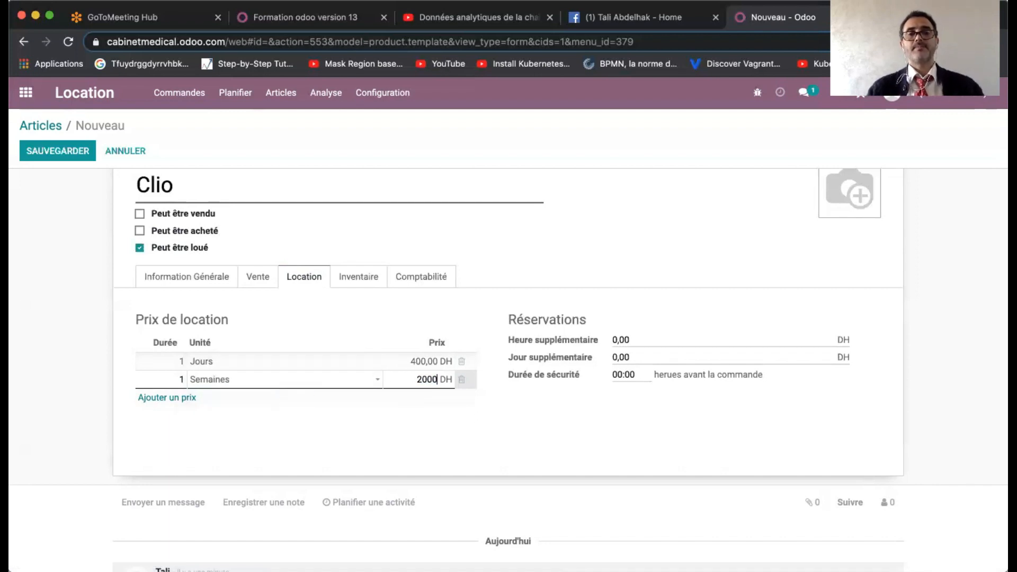
left_click(394, 434)
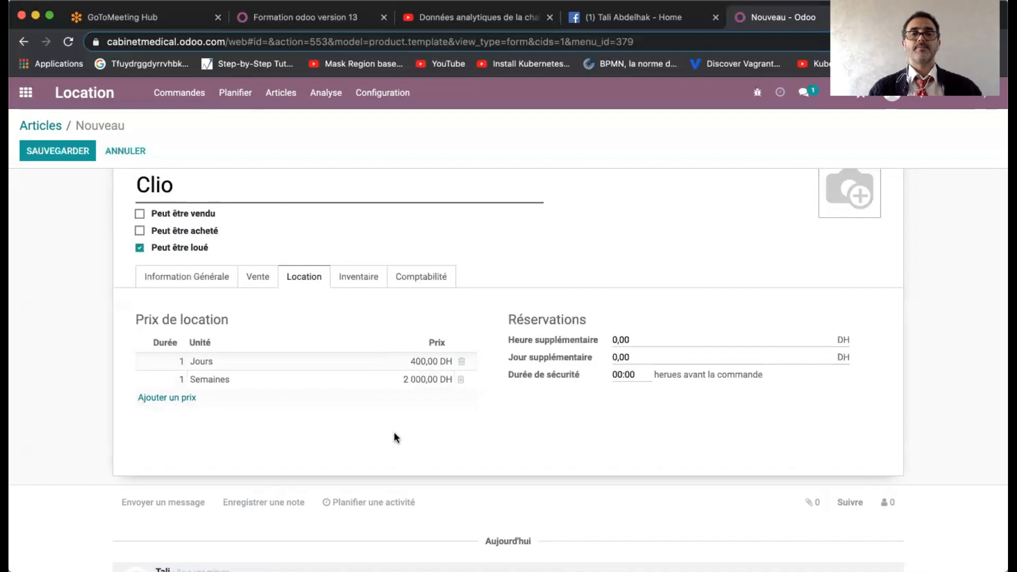
Step: Add a rental price of 50000 DH for a duration of 1 month (Mois) to the Clio article
left_click(163, 397)
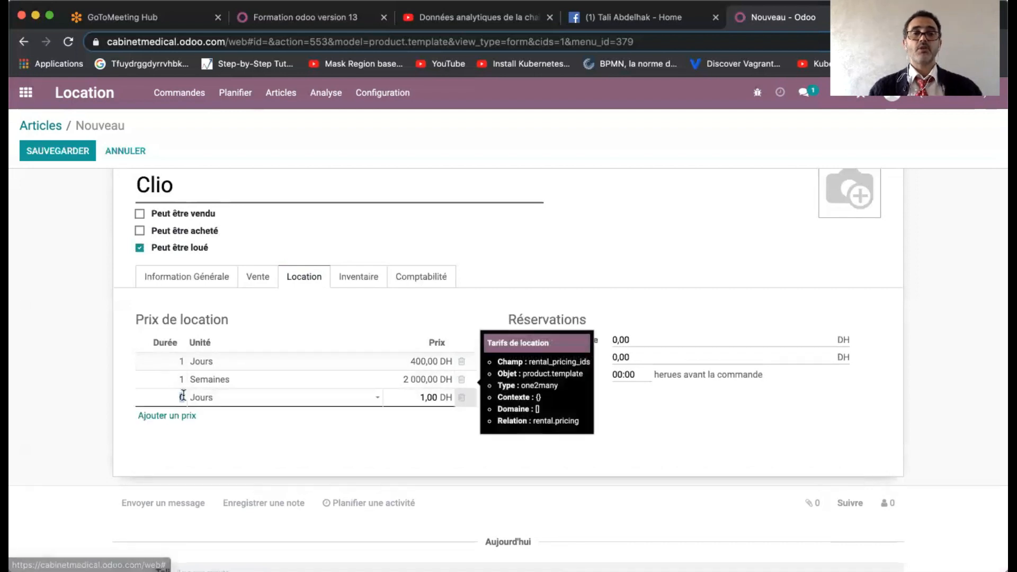
left_click(232, 399)
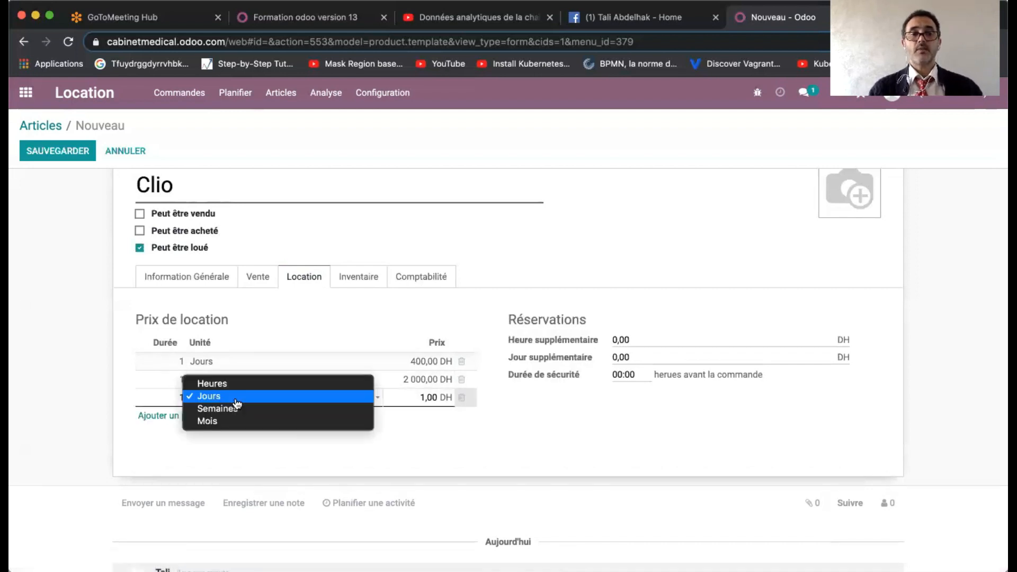
left_click(251, 422)
left_click(416, 398)
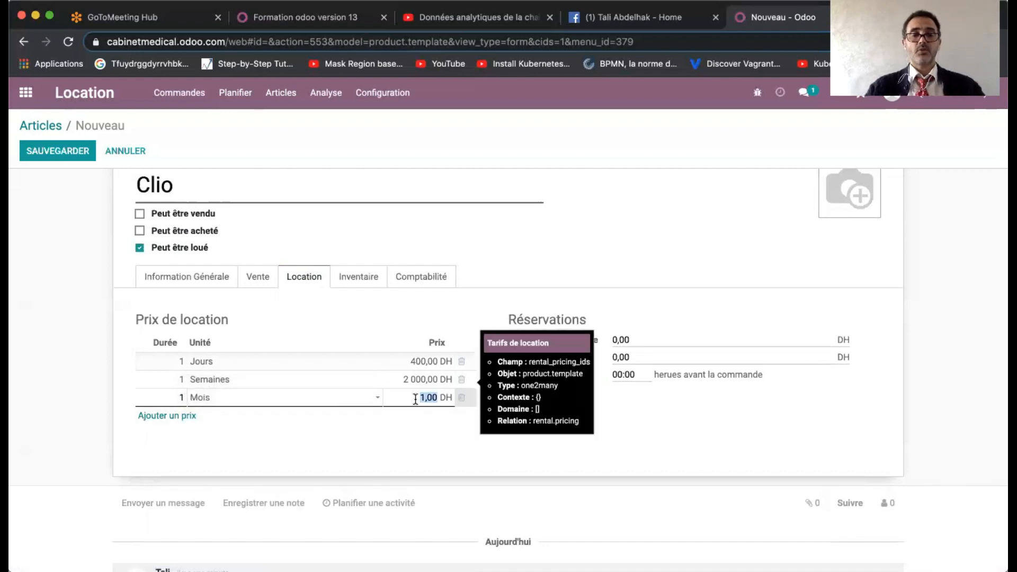
type("50000")
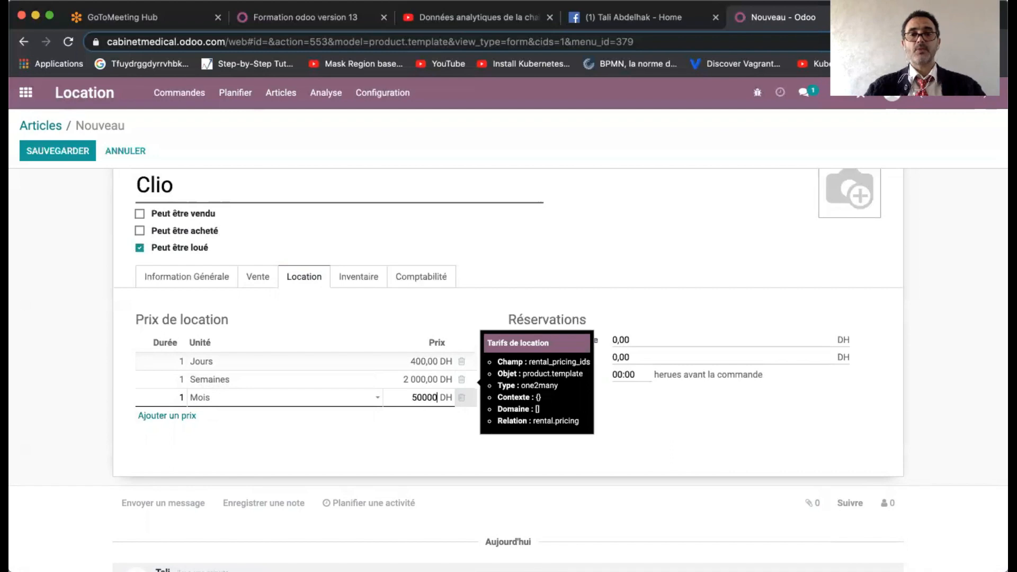
left_click(429, 442)
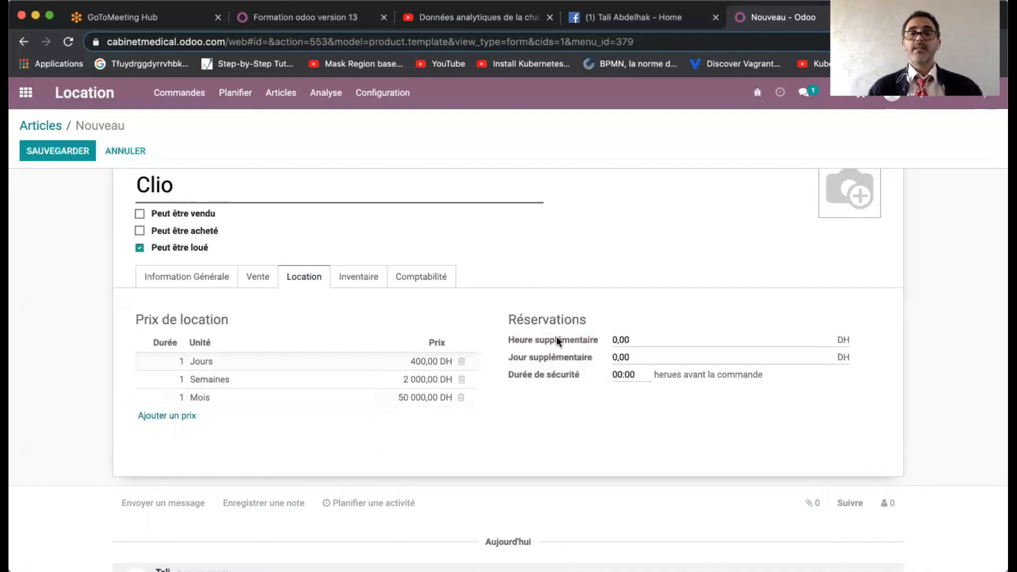
Step: Set the Clio article's reservation charges to 20 DH per extra hour and 120 DH per extra day, with a security time of 2:00 hours
mouse_move(595, 344)
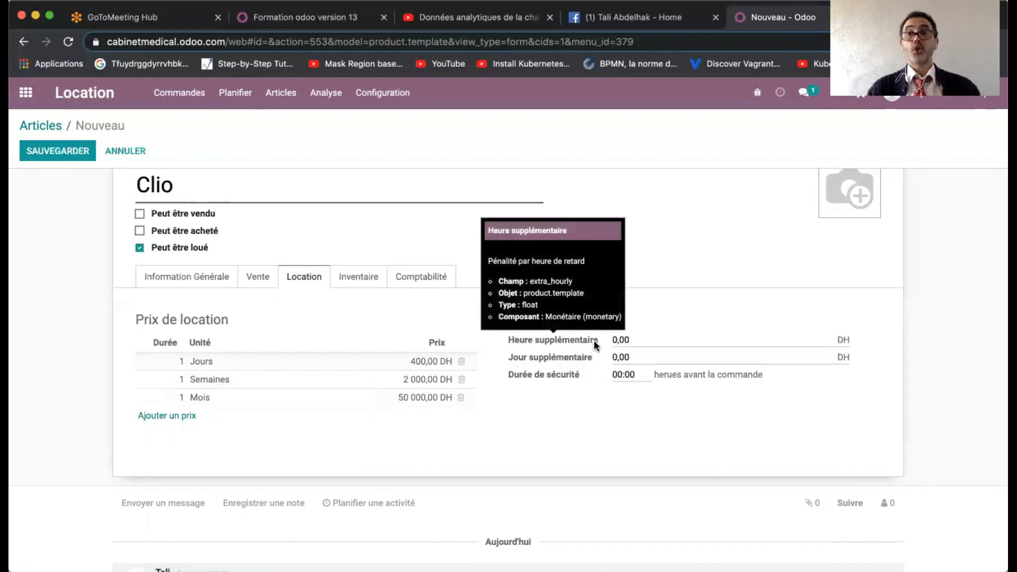
left_click(647, 340)
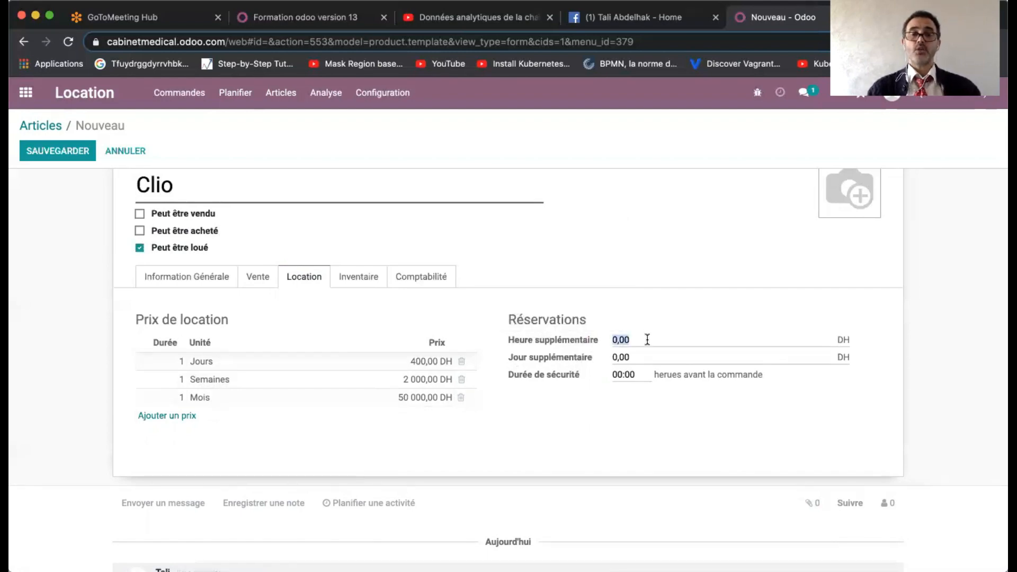
type("2")
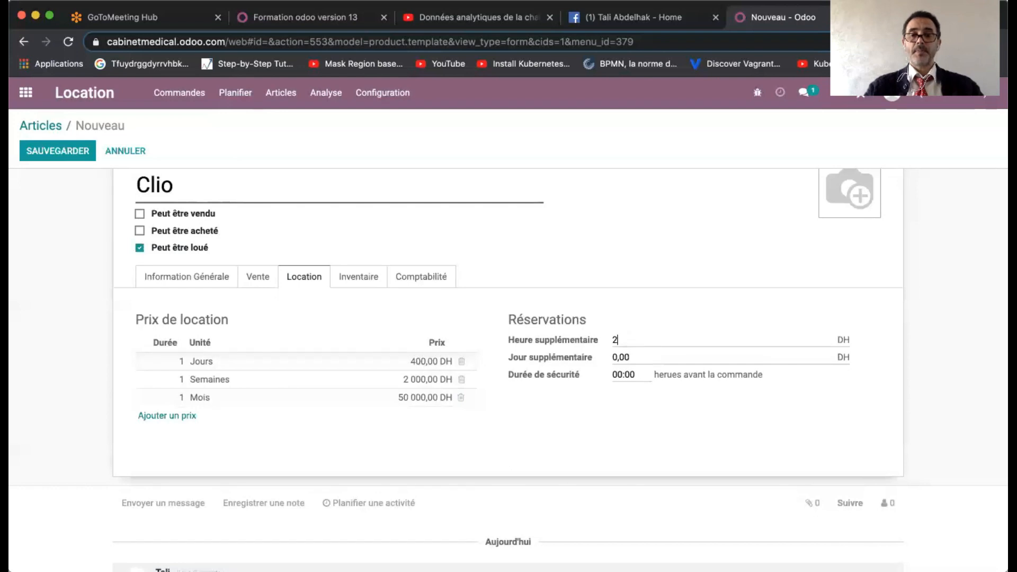
type("0")
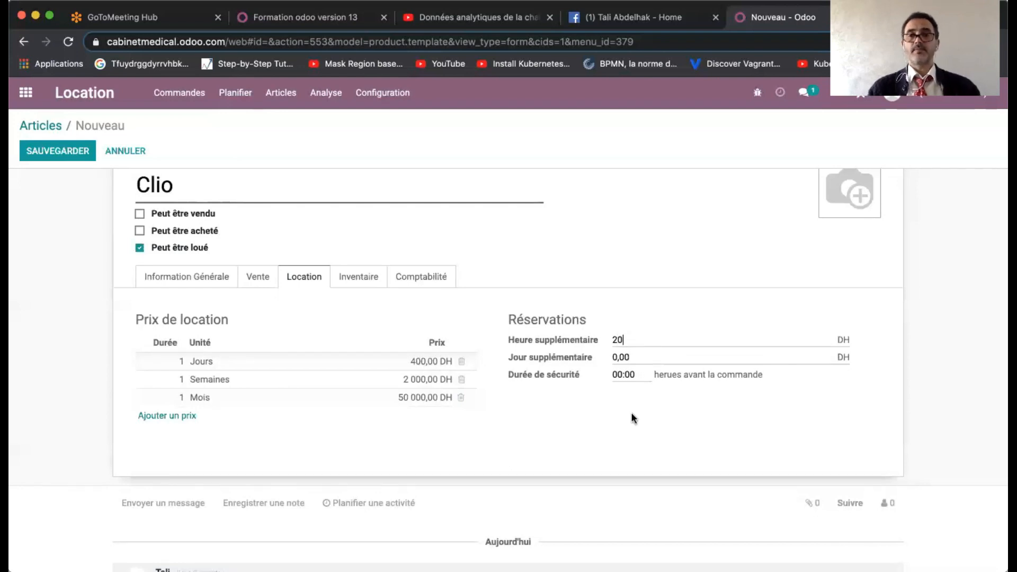
left_click(634, 358)
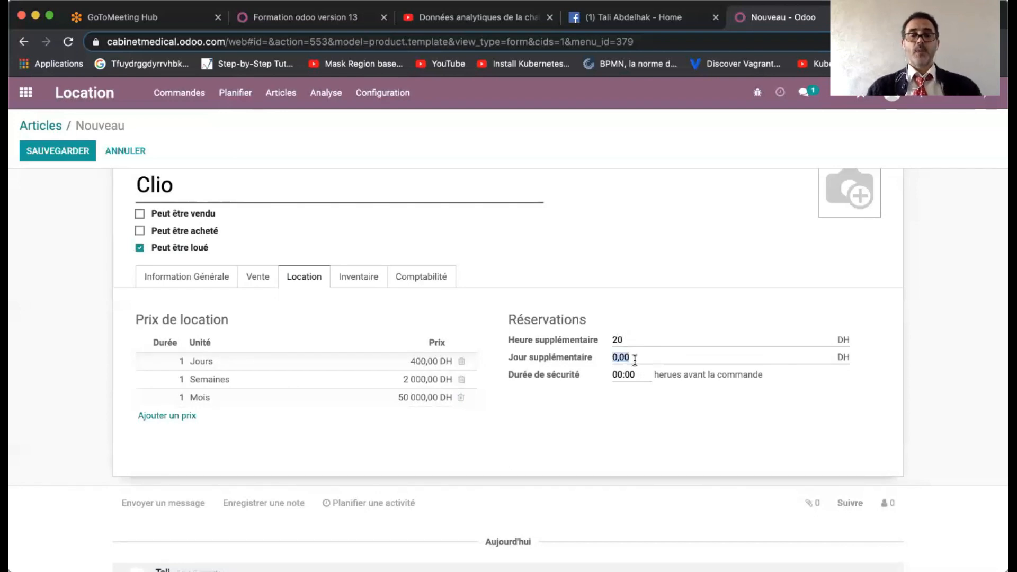
type("120")
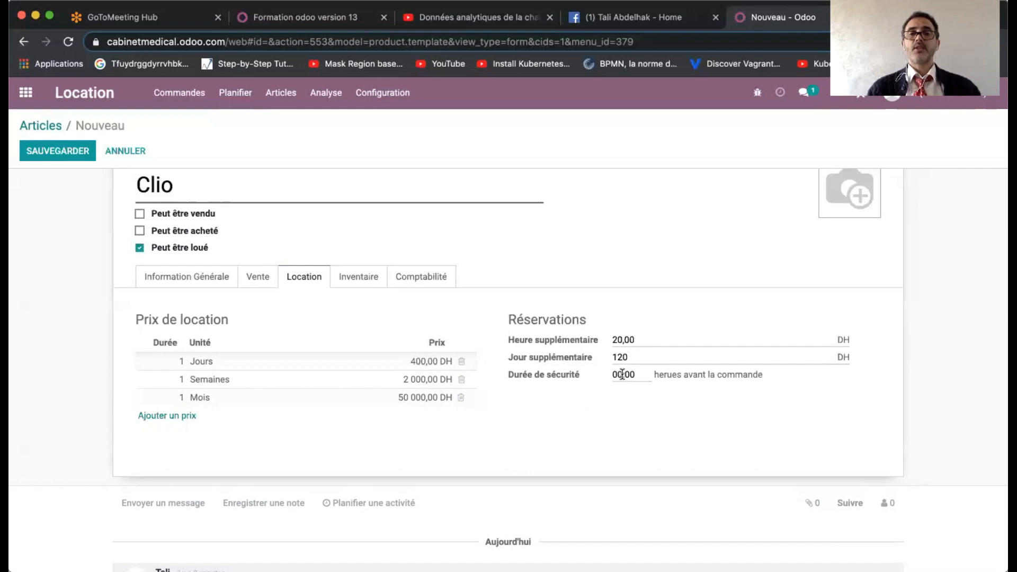
left_click_drag(623, 374, 611, 377)
type("2")
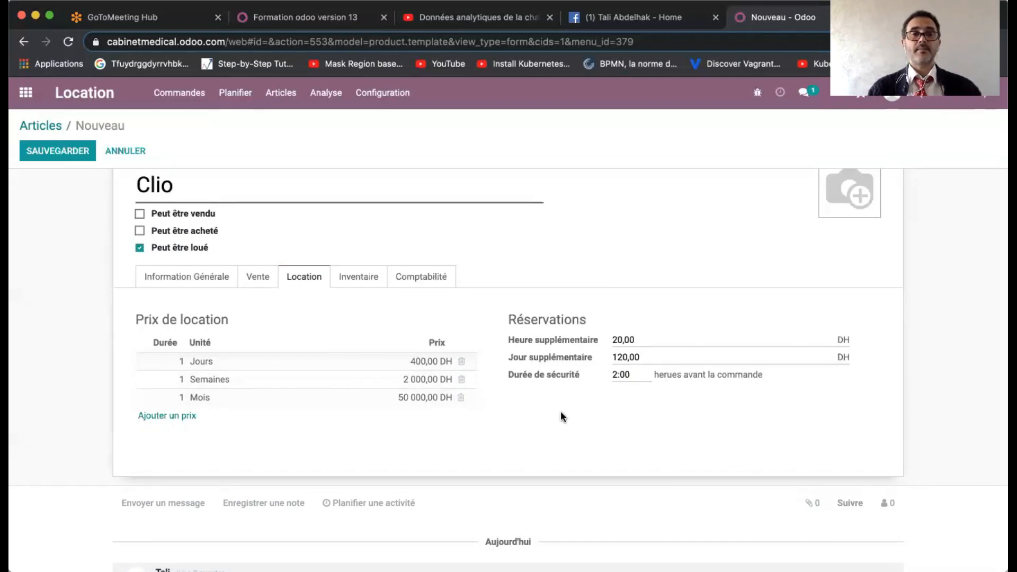
Step: Set the Clio article's traceability to Par numéro de série unique and save the article
left_click(363, 280)
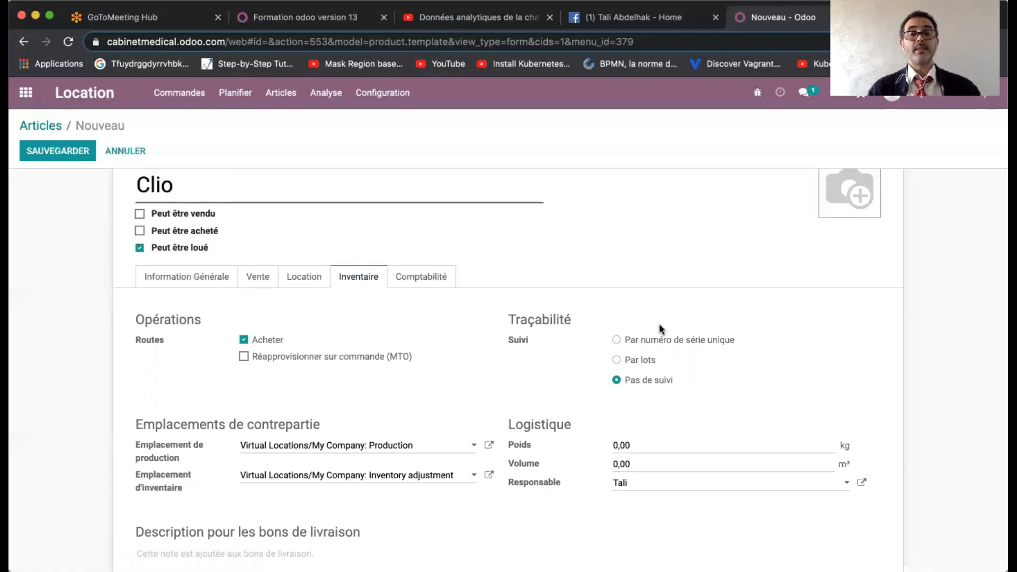
left_click(616, 341)
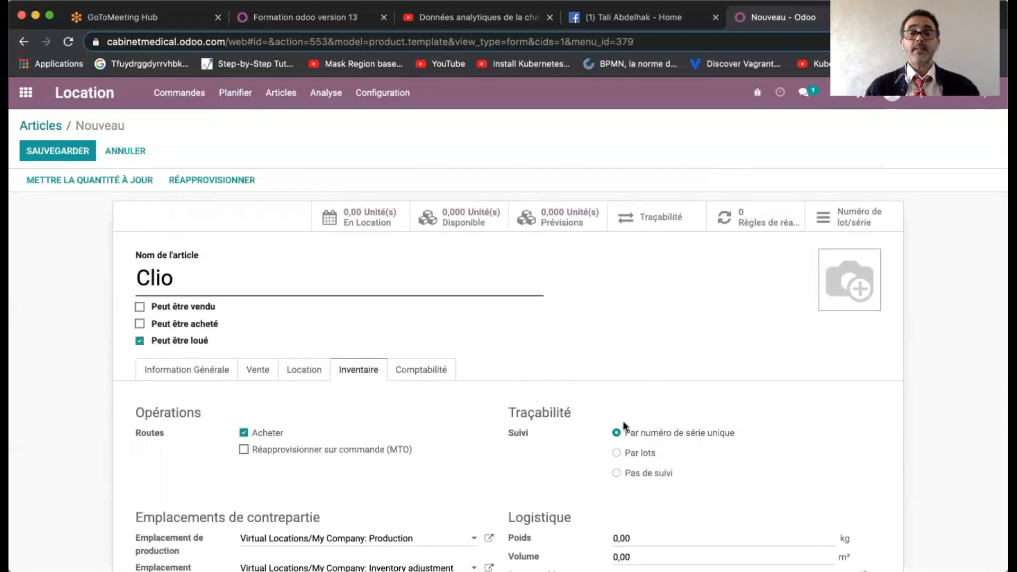
left_click(80, 149)
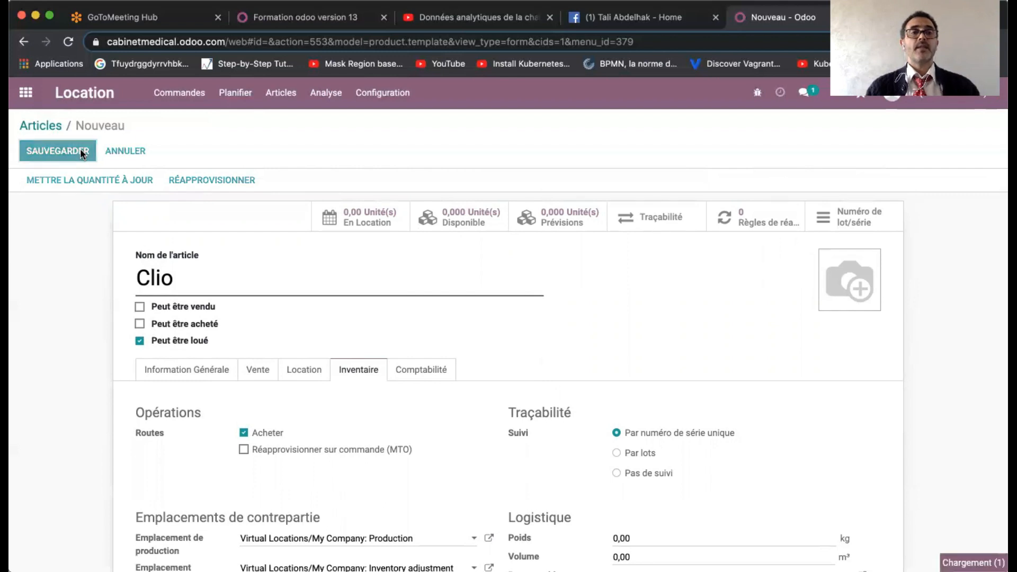
Step: Search the configuration settings for "lot" to check the lot and serial number options, and save the settings
left_click(387, 92)
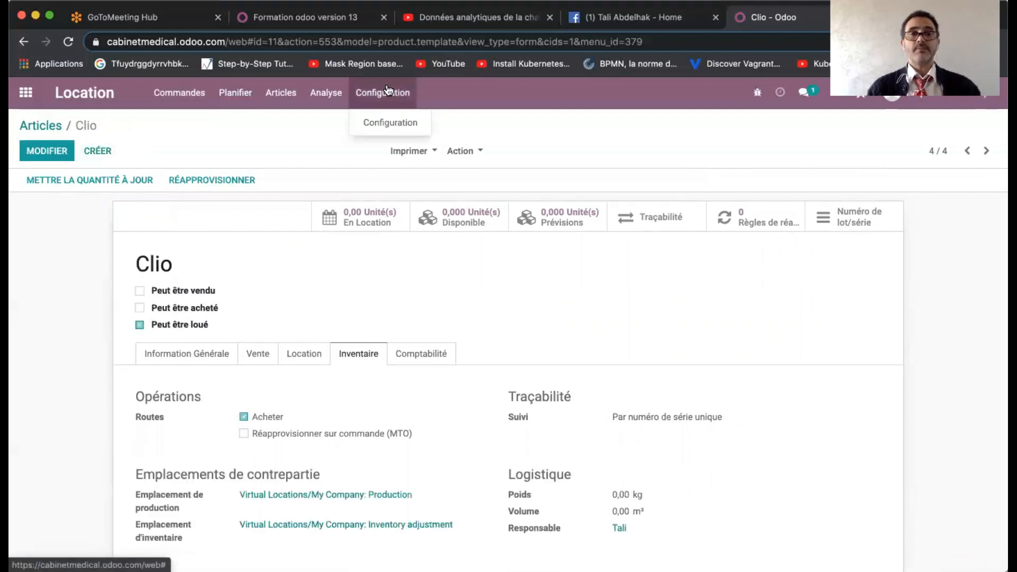
left_click(384, 124)
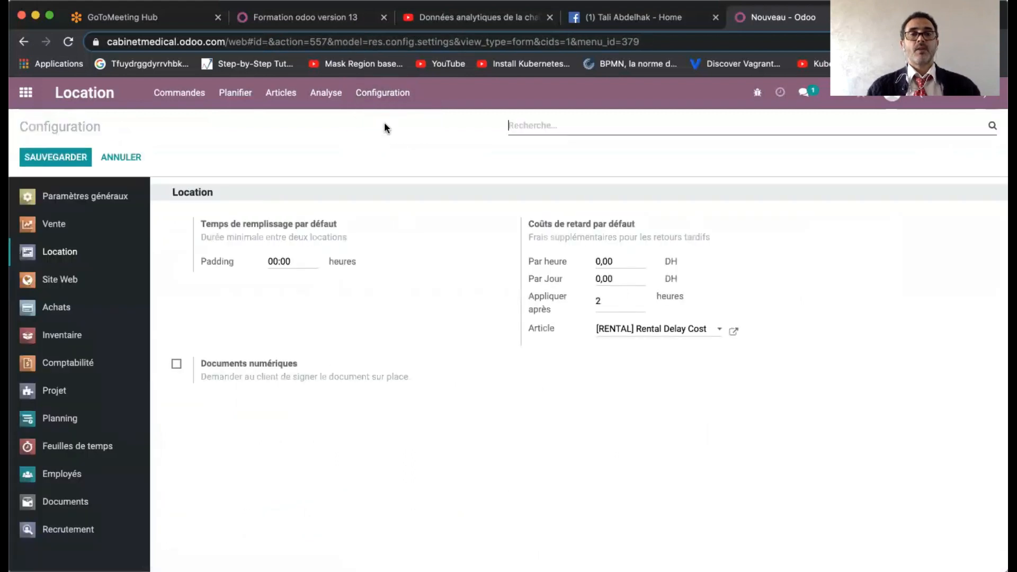
left_click(567, 126)
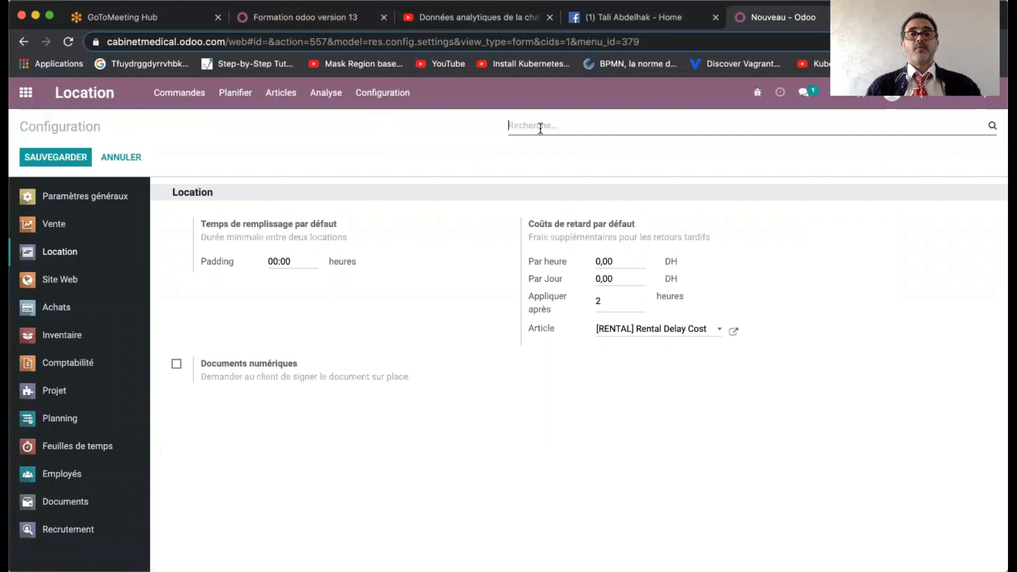
type("lot")
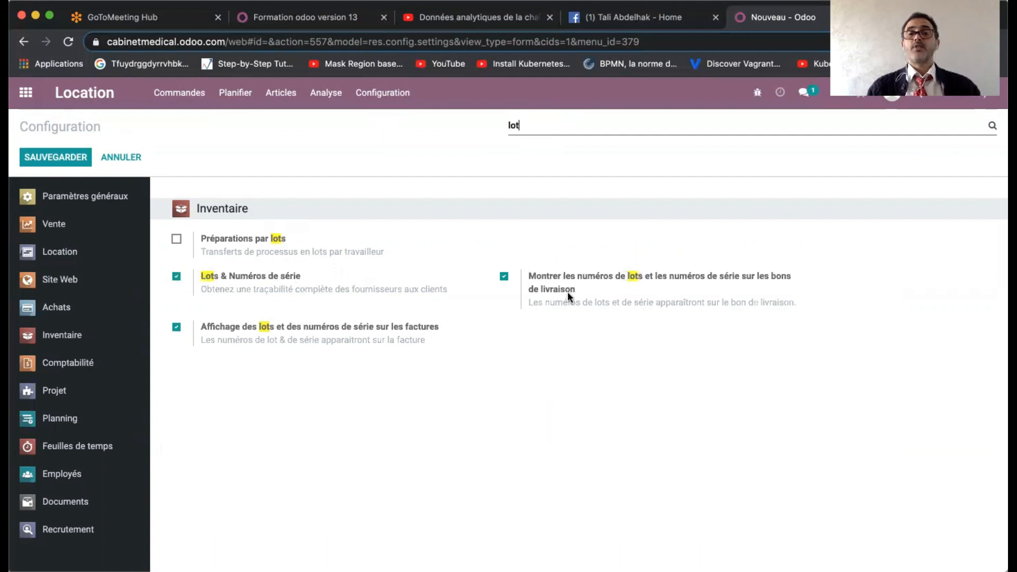
mouse_move(564, 284)
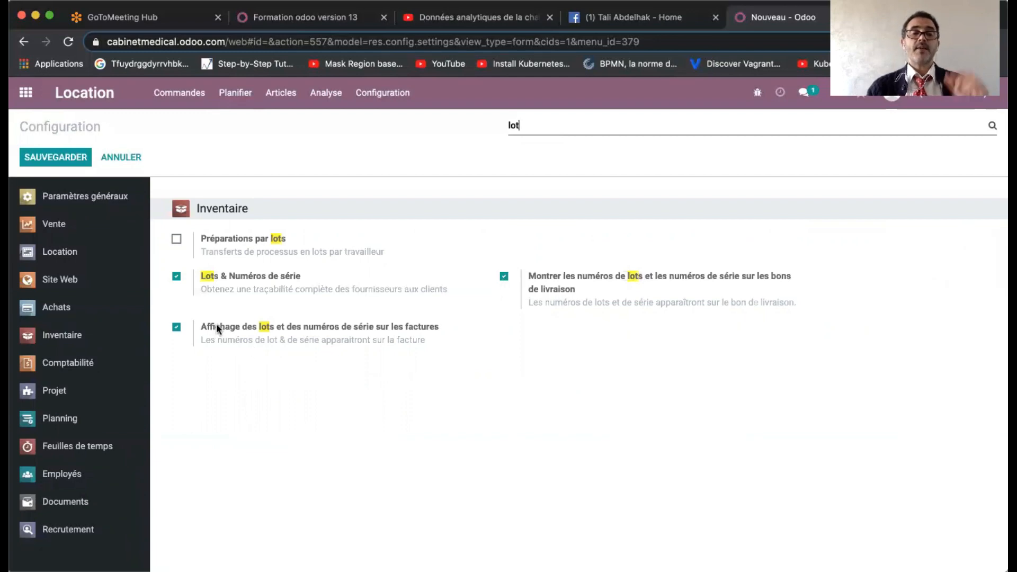
mouse_move(216, 325)
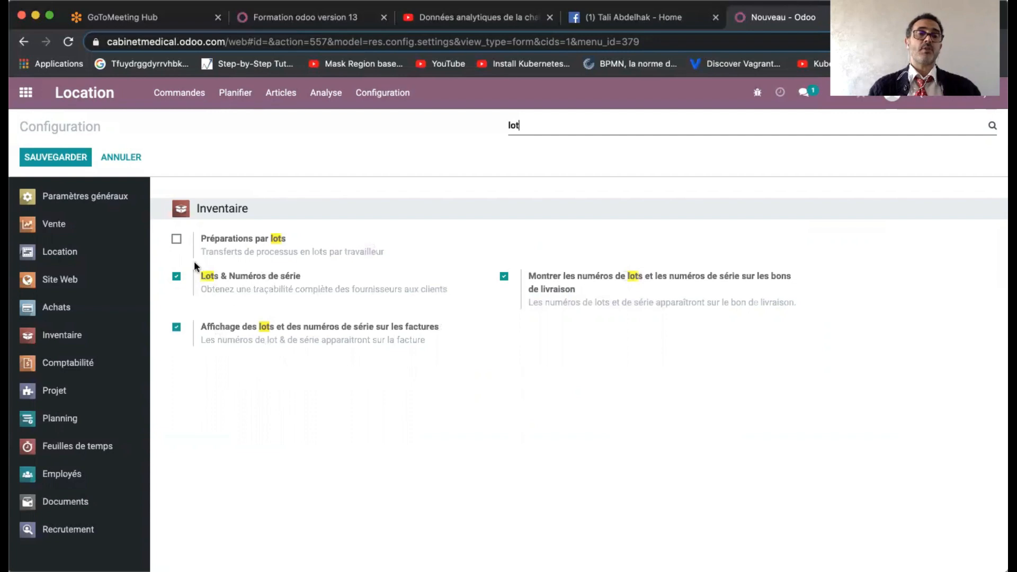
left_click(70, 159)
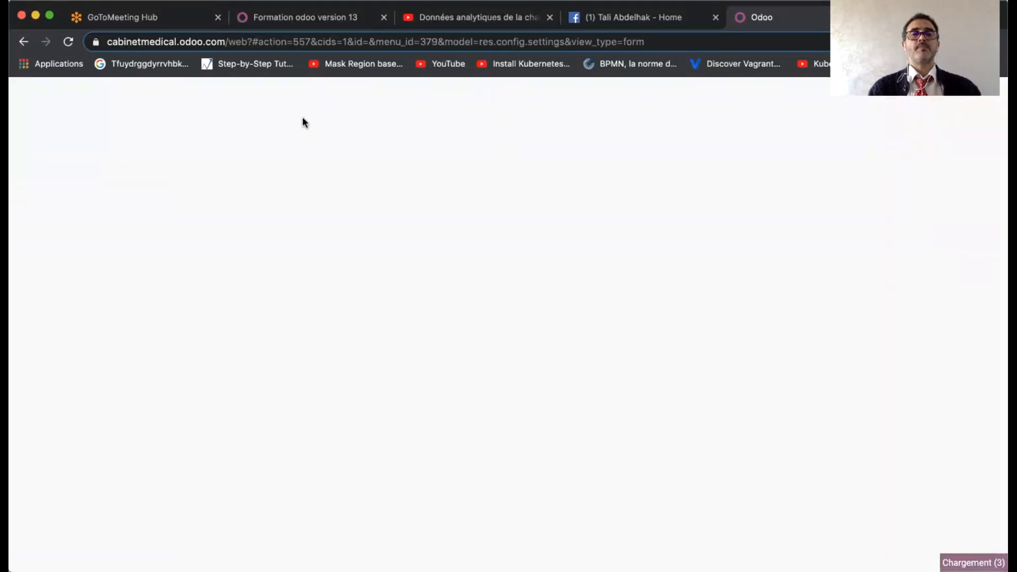
Step: Reopen the Clio article from the rentable articles for editing and show its inventory settings
left_click(282, 95)
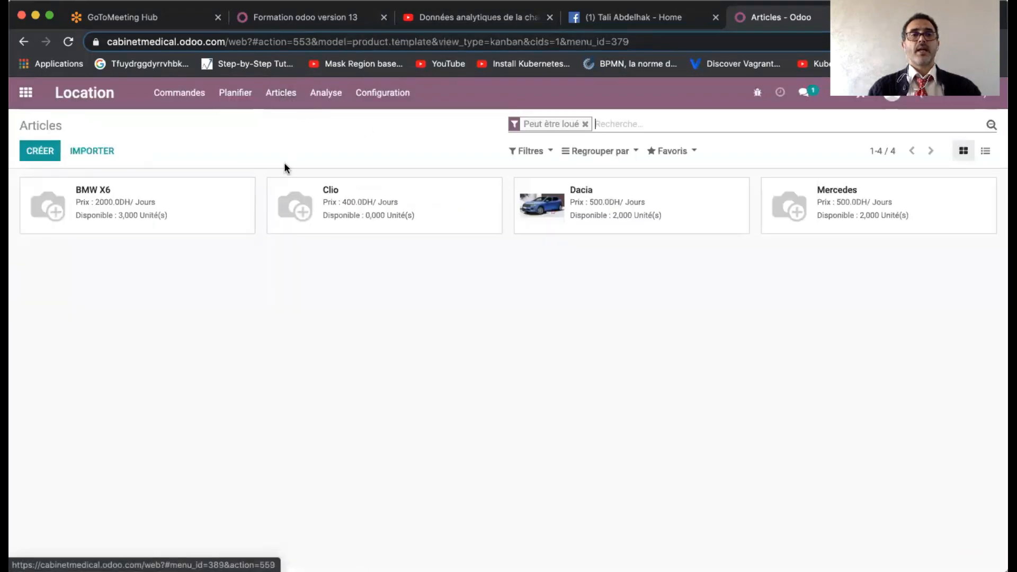
left_click(432, 202)
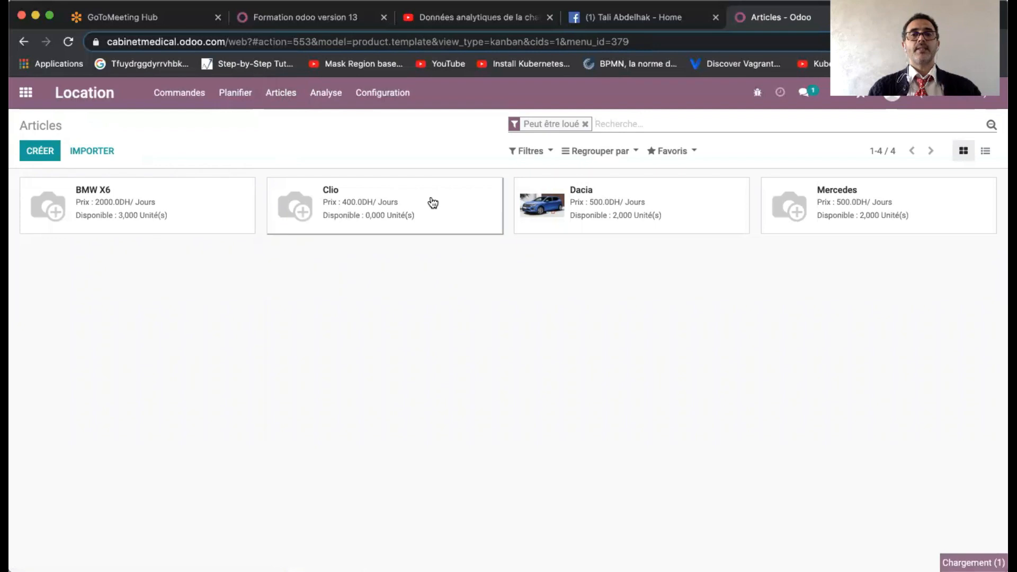
left_click(47, 151)
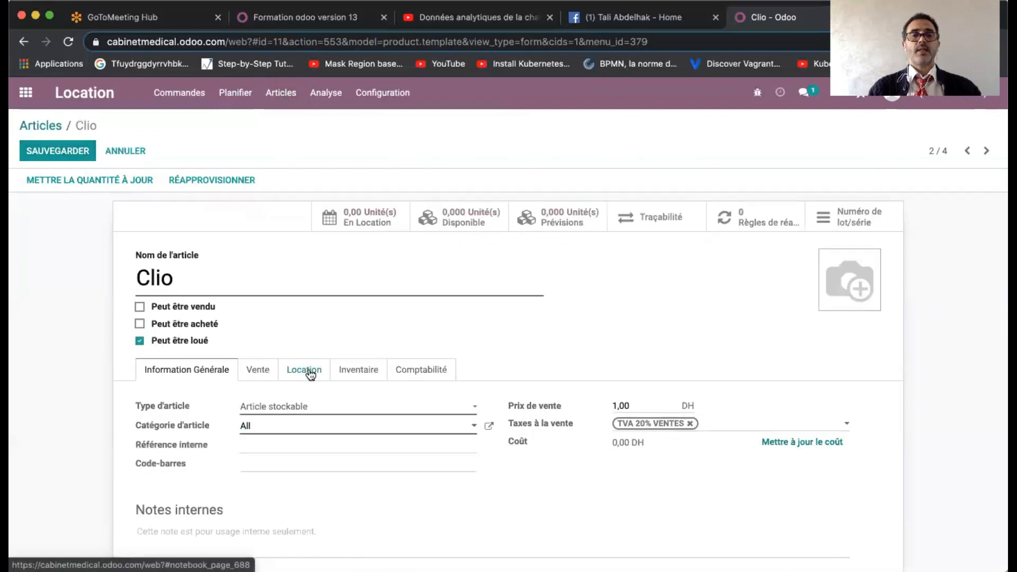
left_click(358, 370)
Step: Review Clio's inventory settings, switch its tracking to Pas de suivi, and return it to Par numéro de série unique
scroll(651, 431, "down", 2)
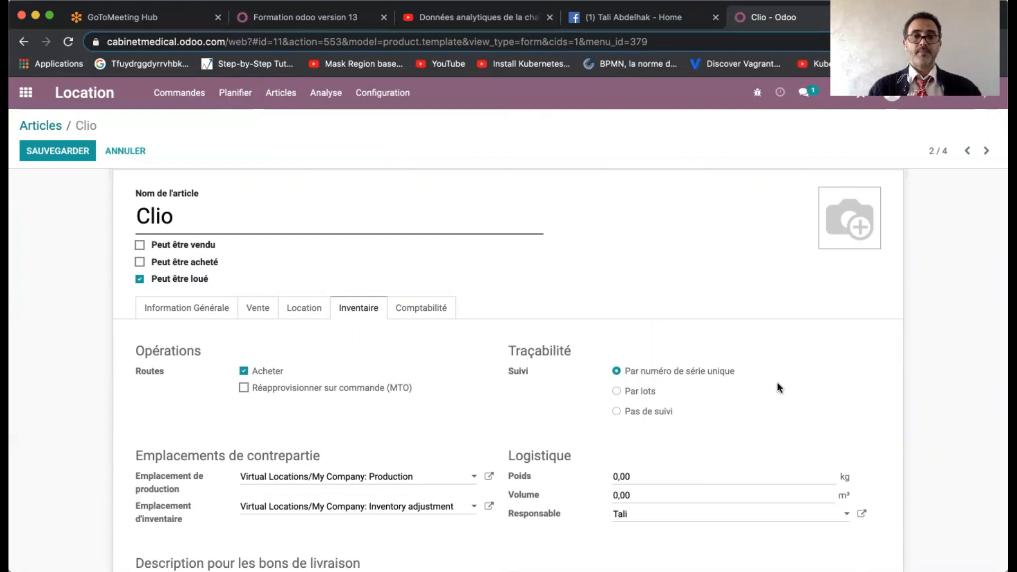
scroll(778, 382, "down", 2)
scroll(358, 456, "down", 2)
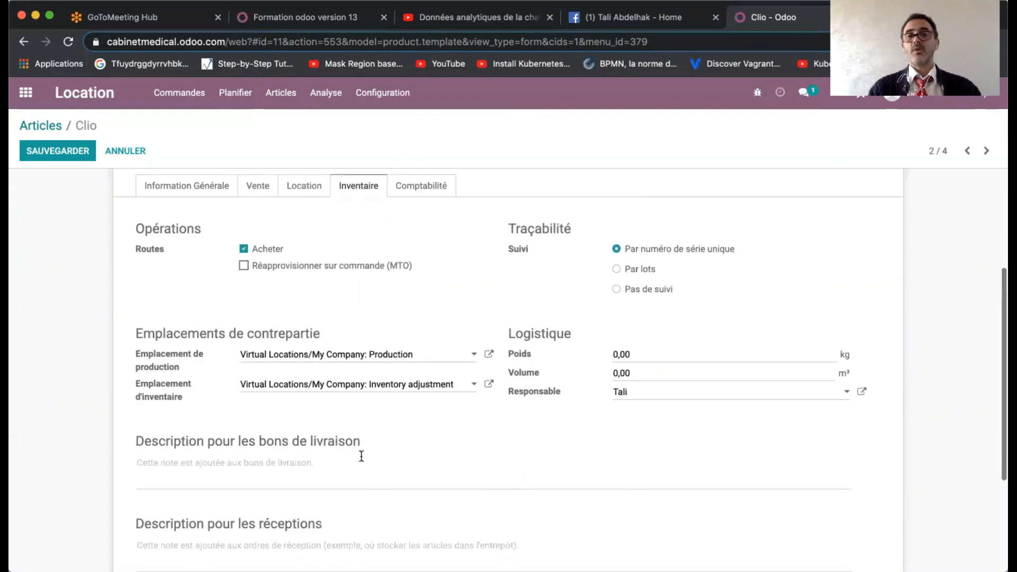
scroll(455, 391, "down", 2)
scroll(454, 391, "up", 5)
scroll(455, 390, "up", 3)
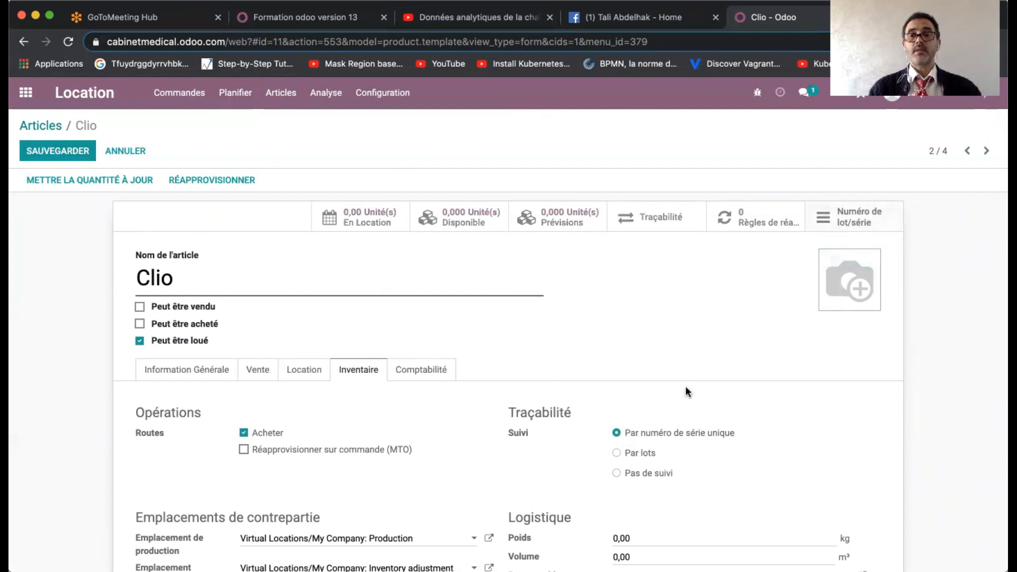
left_click(616, 473)
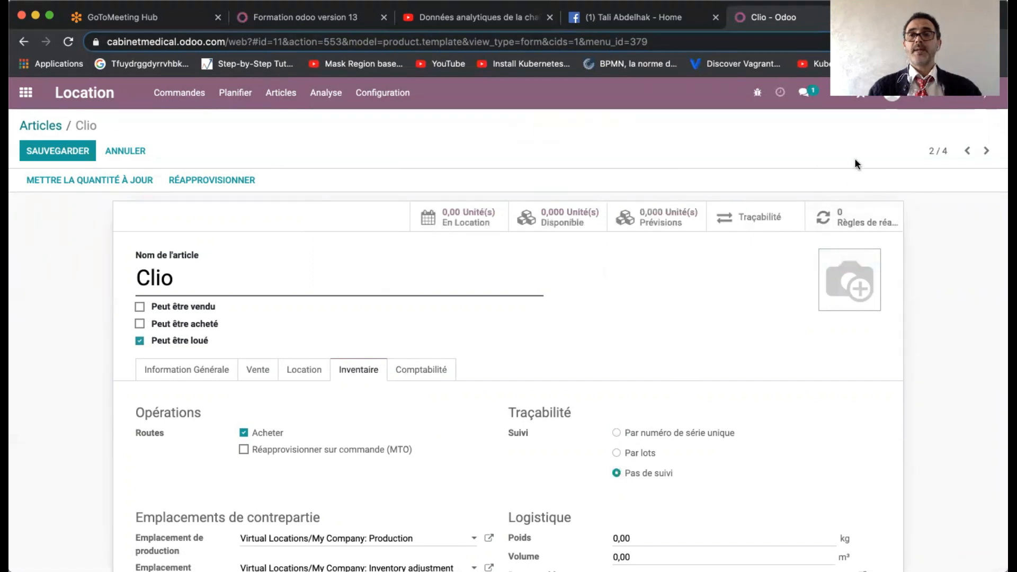
left_click(616, 432)
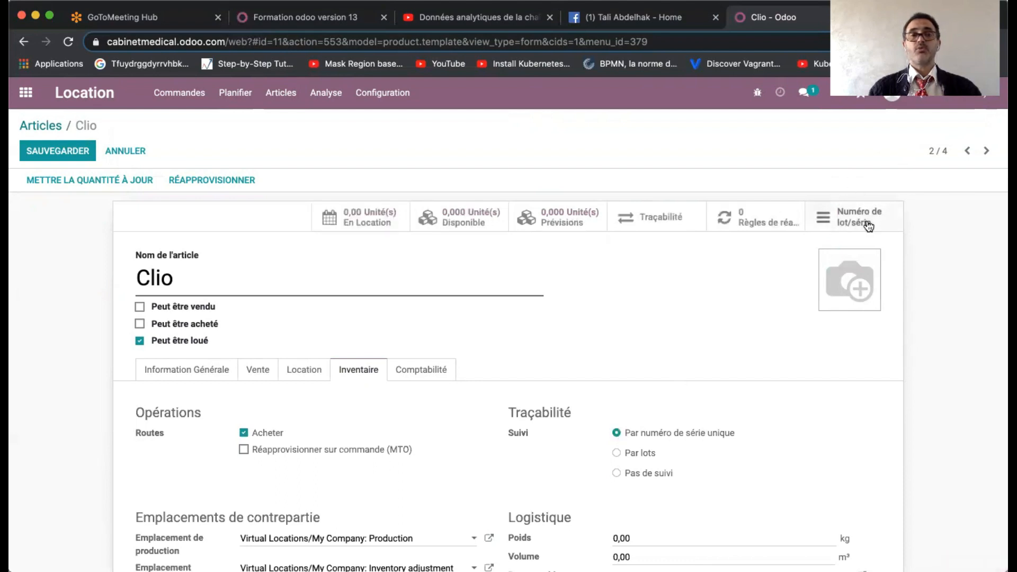
Step: Set the Clio article's income account (Compte de revenus) to 711100 Ventes de marchandises au Maroc
left_click(413, 375)
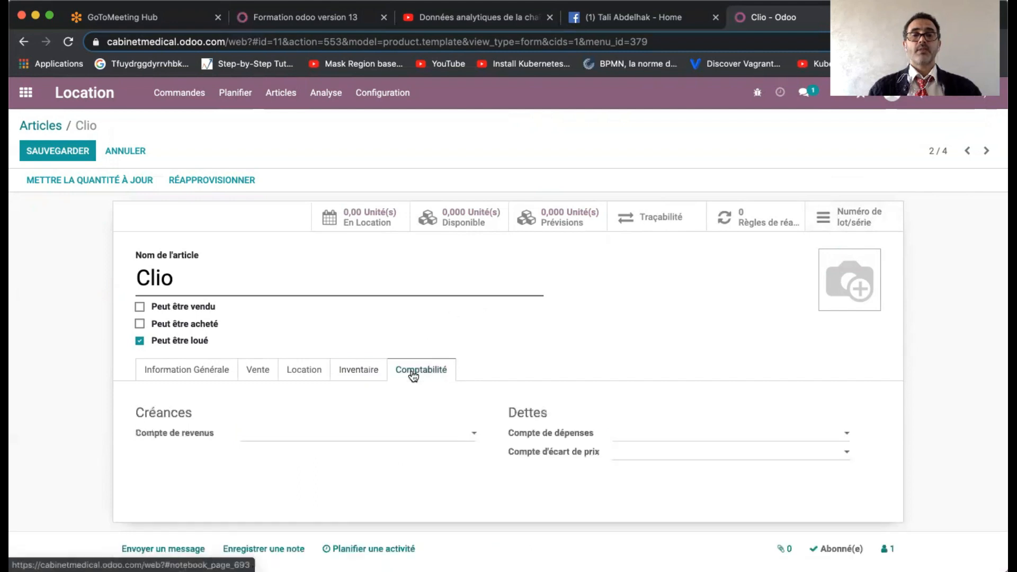
left_click(290, 433)
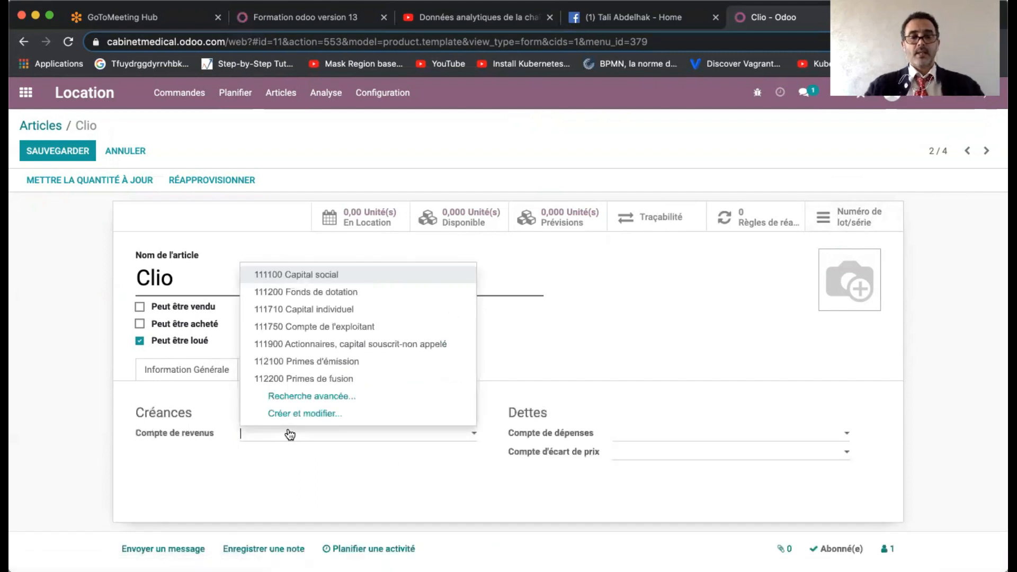
type("61")
key("BackSpace")
key("BackSpace")
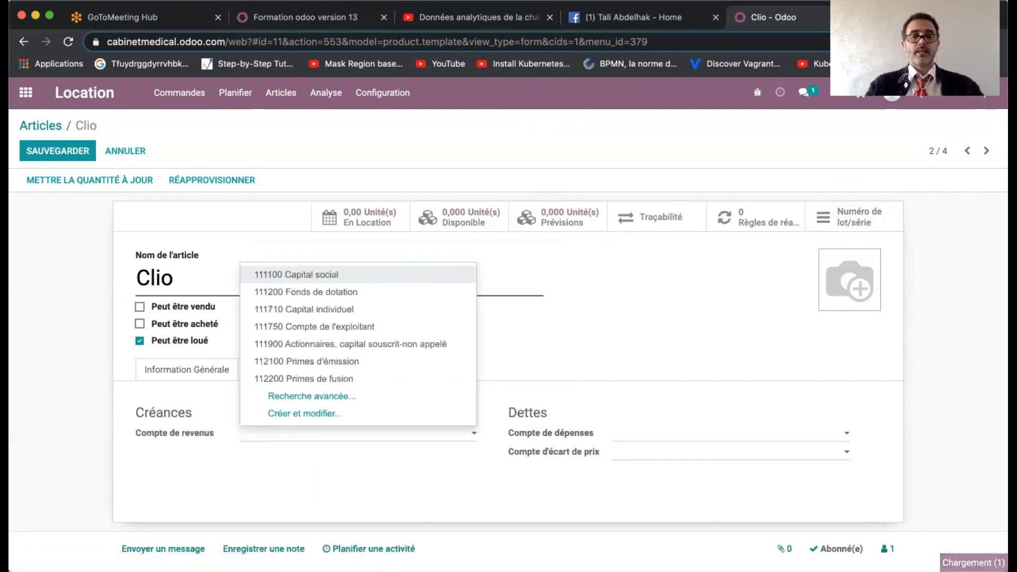
type("711")
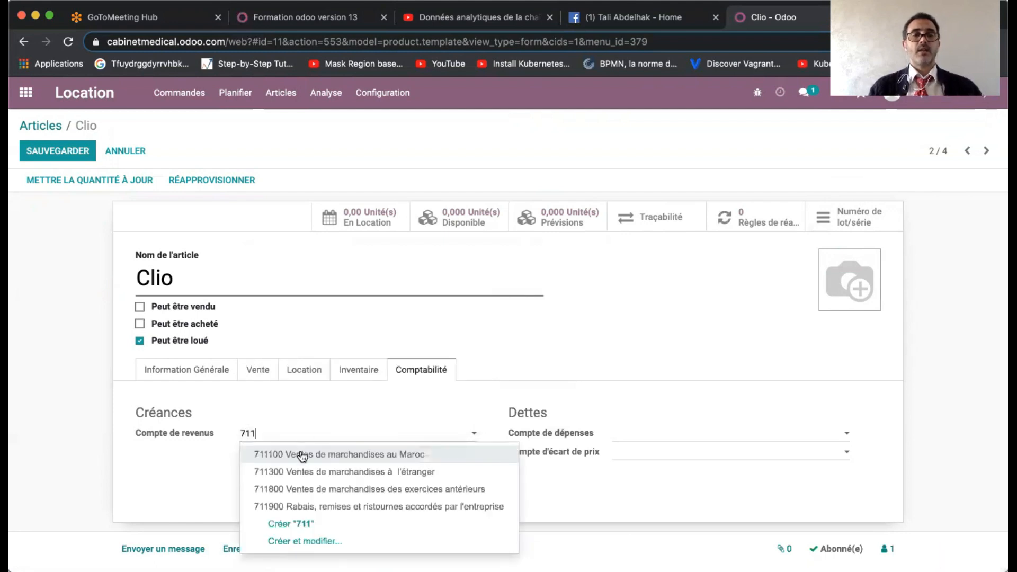
left_click(300, 454)
Step: Set Clio's expense account (Compte de dépenses) to 611100 Achats de marchandises "groupe A" and save the article
left_click(624, 433)
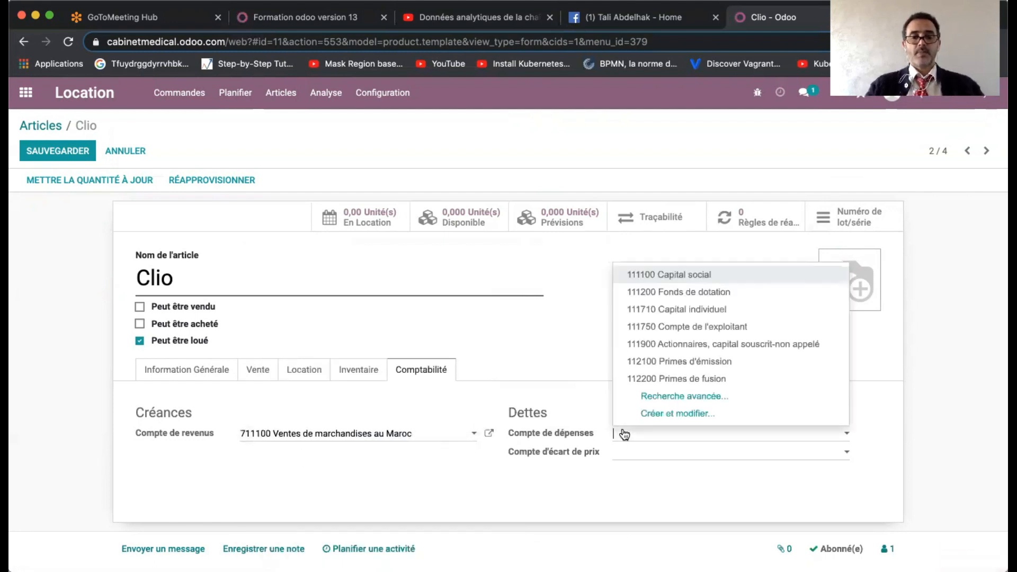
type("611")
left_click(663, 456)
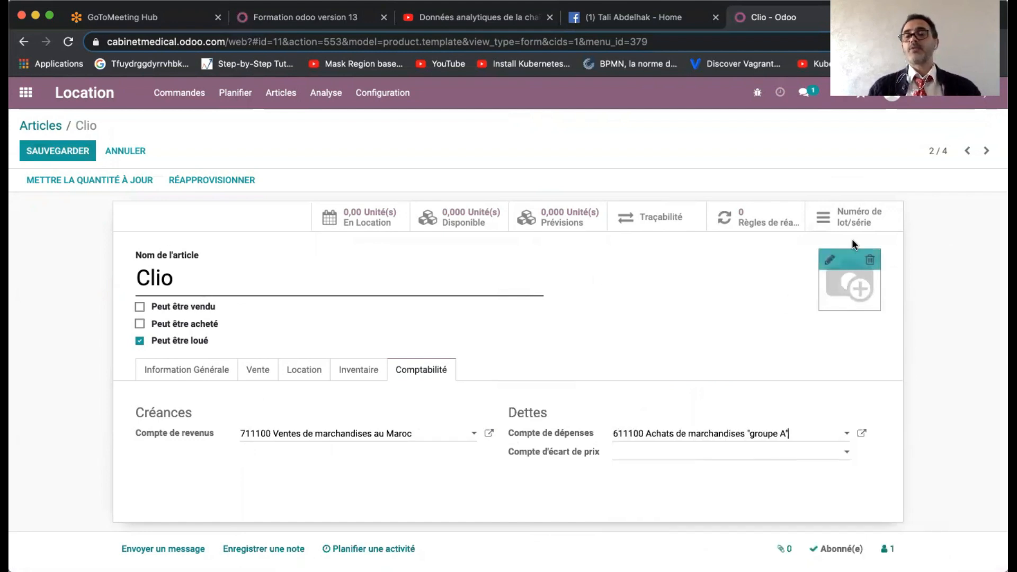
mouse_move(846, 281)
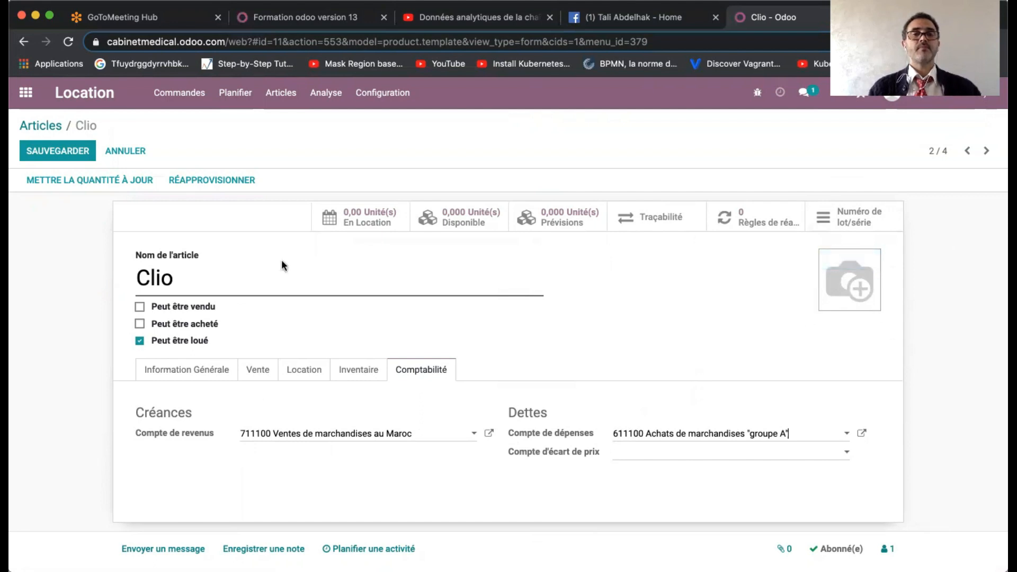
left_click(65, 152)
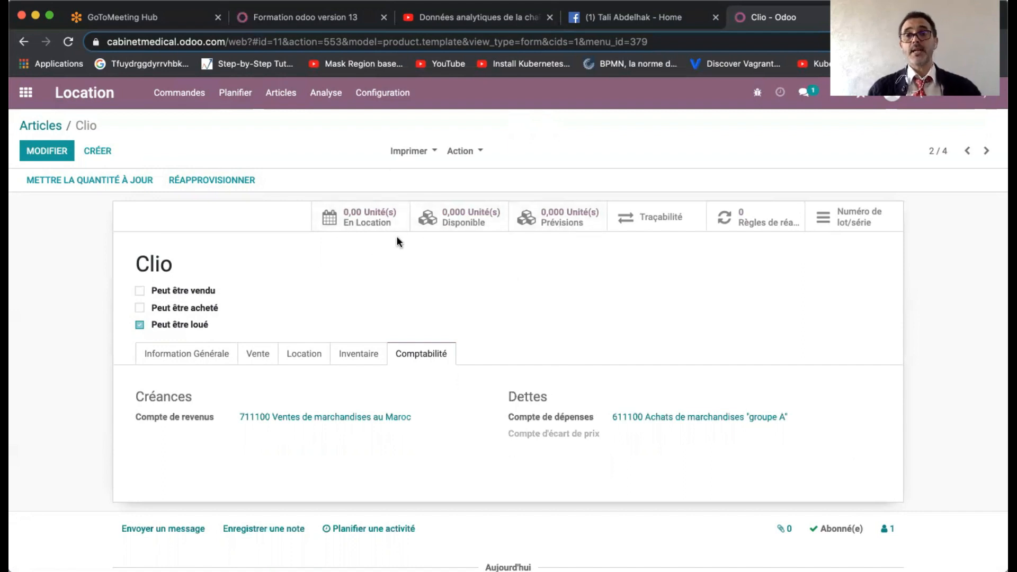
Step: Create and save the serial number 0000009 from Clio's lot and serial number list
left_click(853, 220)
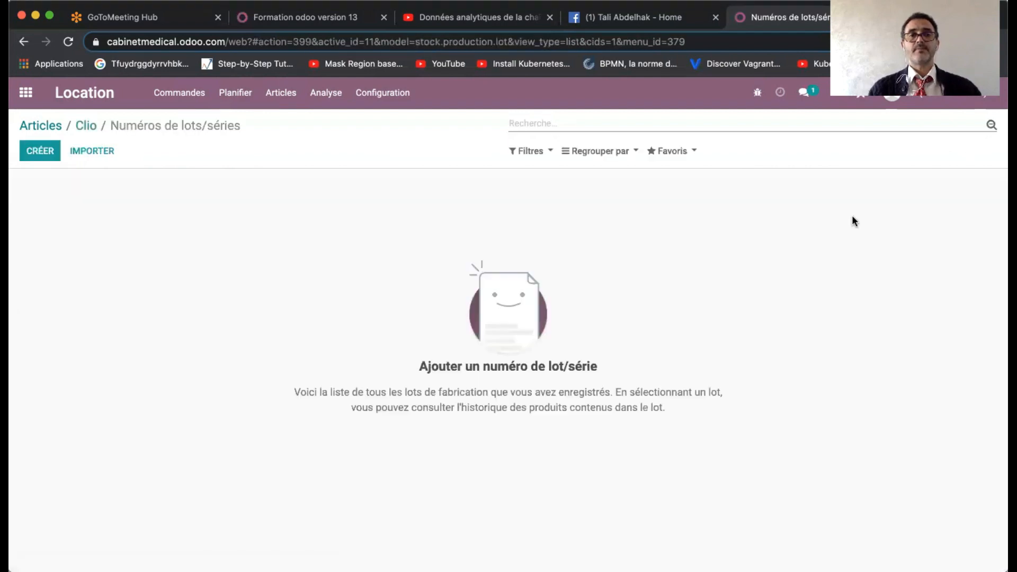
left_click(35, 154)
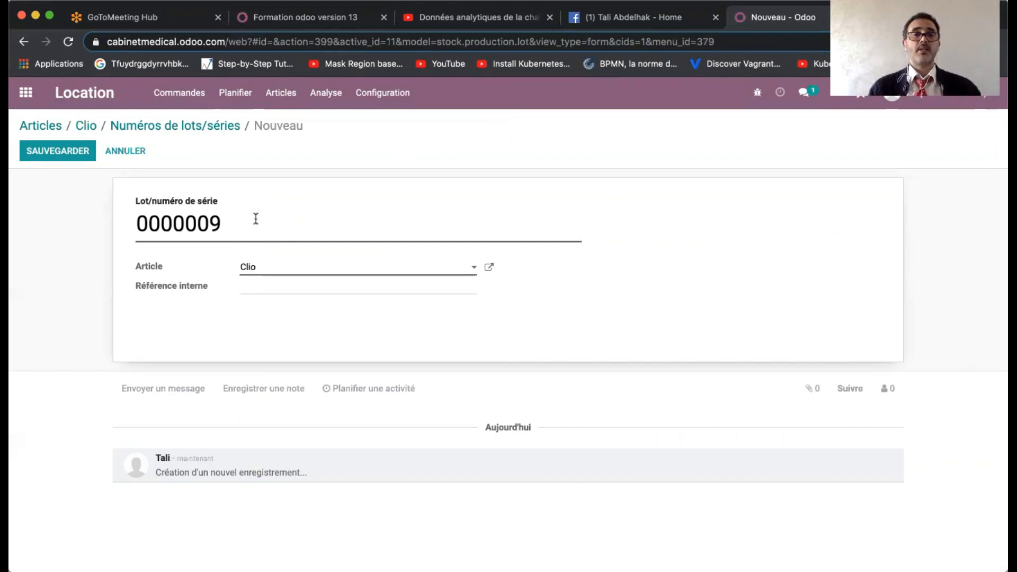
left_click(77, 152)
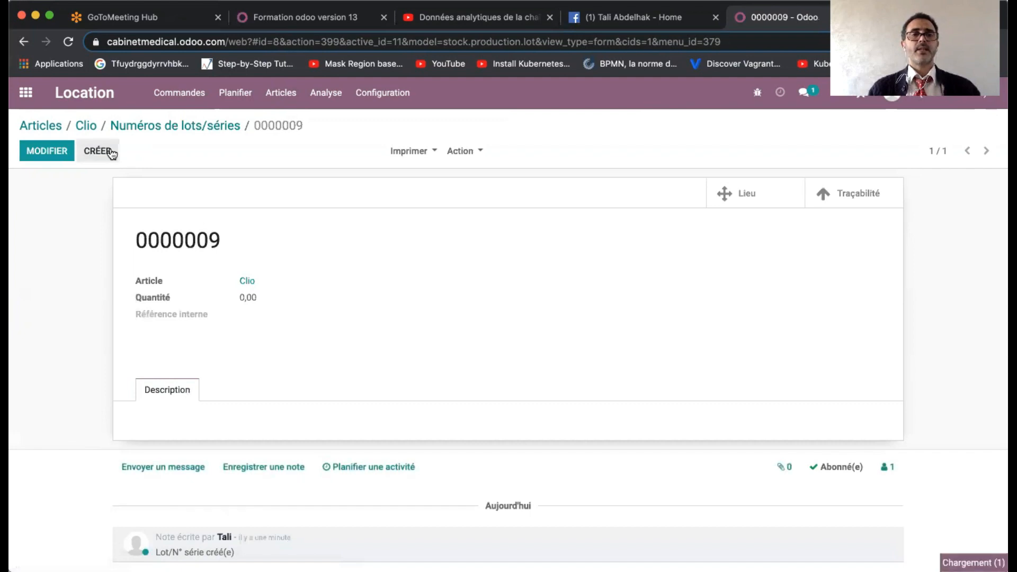
Step: Create and save two more serial numbers for Clio, 0000010 and 0000011
left_click(110, 152)
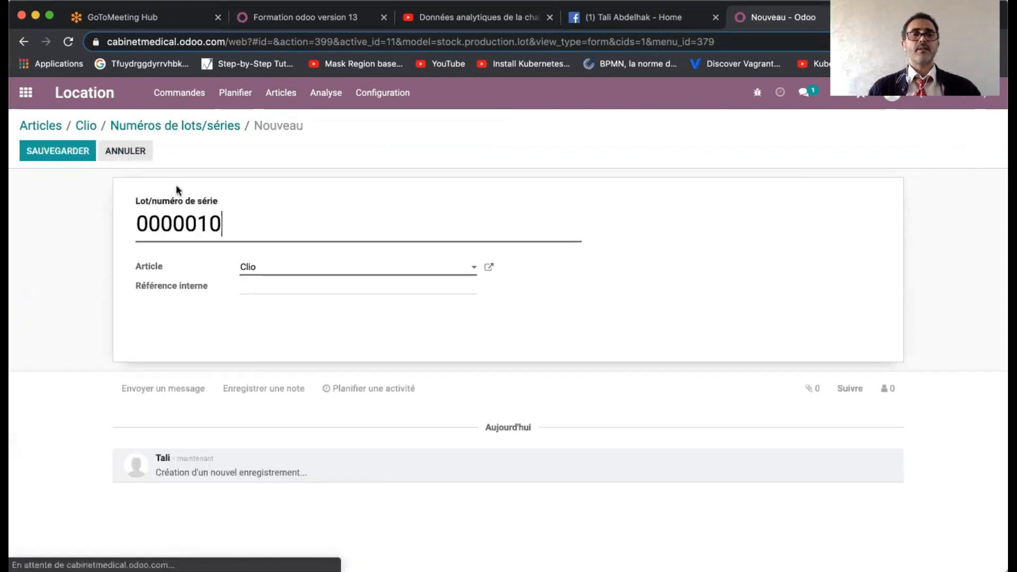
left_click(262, 272)
left_click(262, 272)
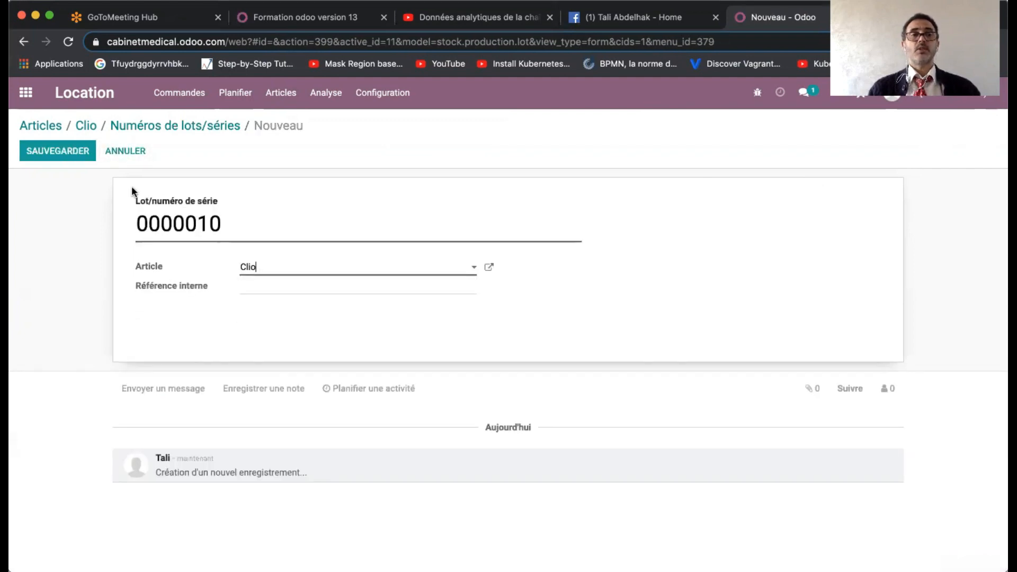
left_click(57, 151)
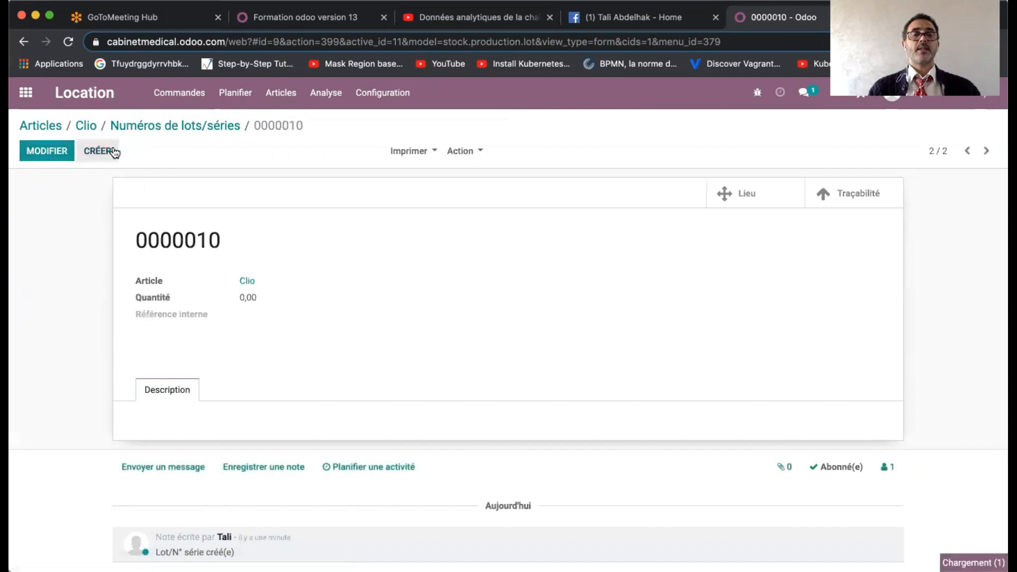
left_click(111, 152)
left_click(35, 154)
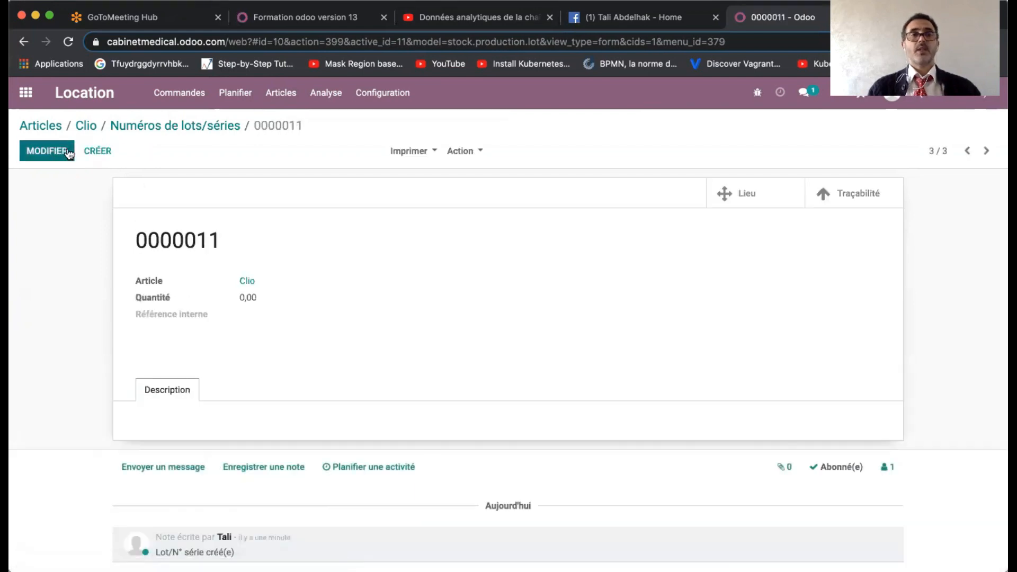
Step: Return to the Clio article and update its stock with a saved line of 1 unit for serial number 0000009
left_click(93, 129)
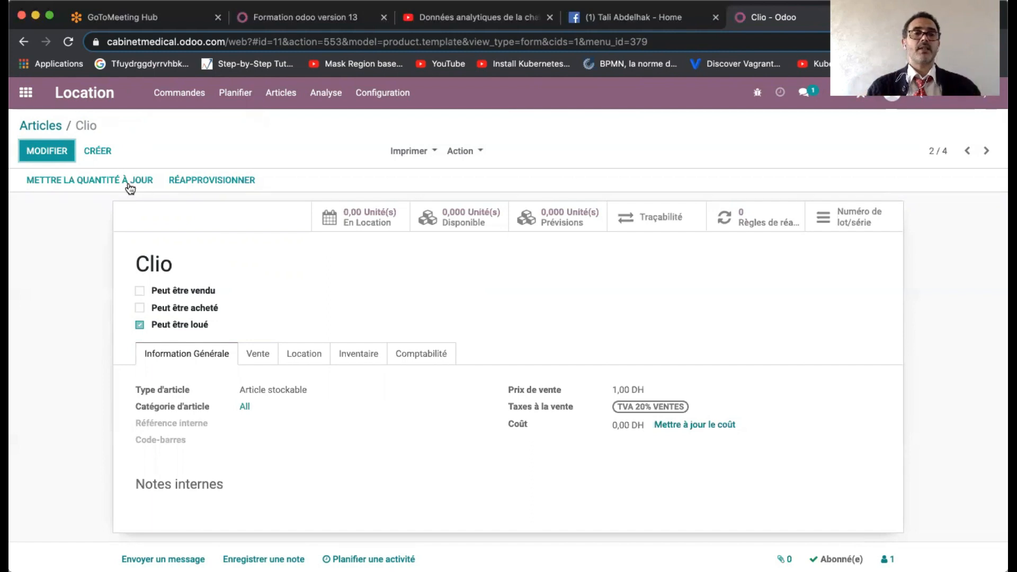
left_click(93, 180)
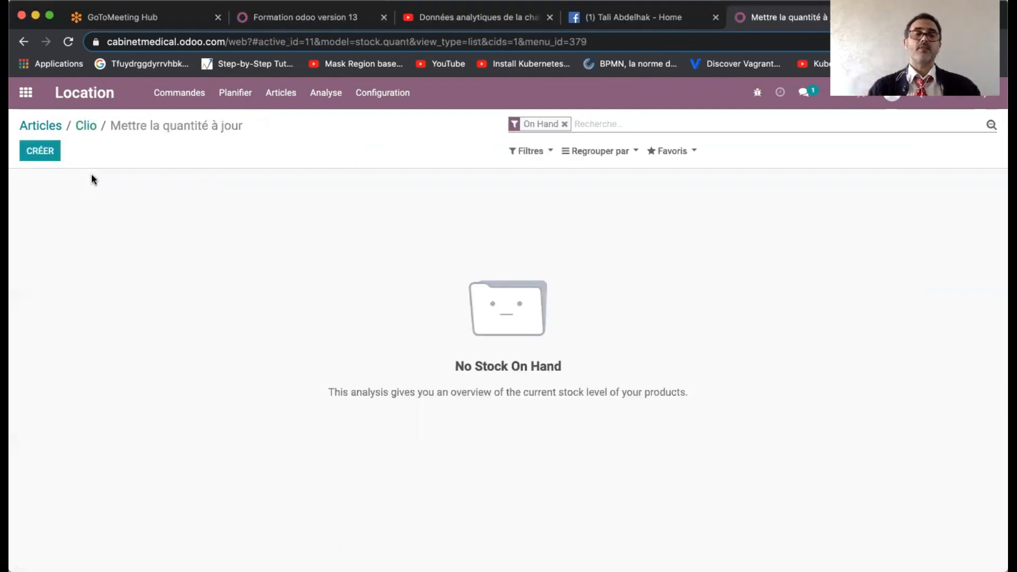
left_click(42, 153)
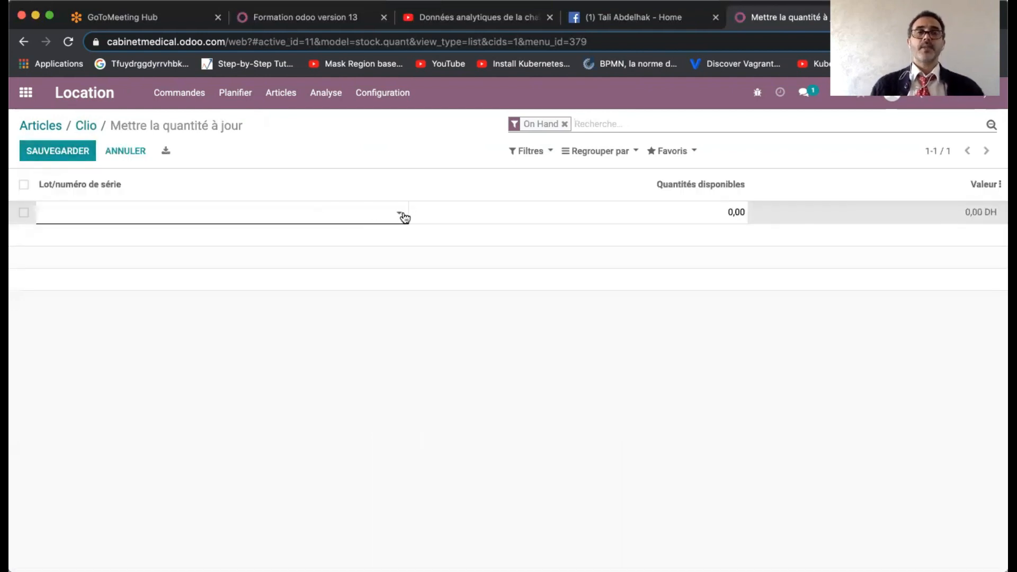
left_click(403, 215)
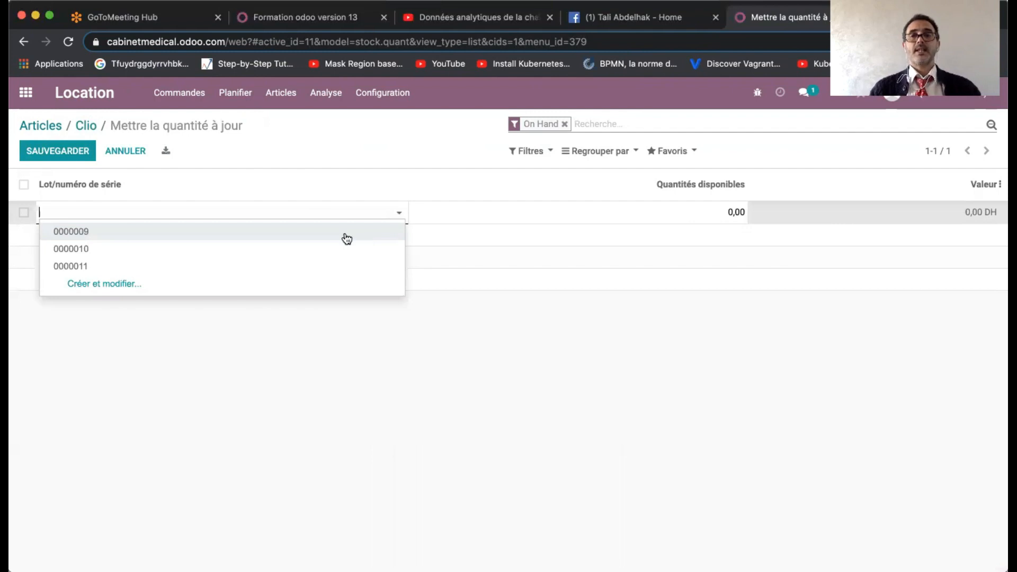
left_click(346, 237)
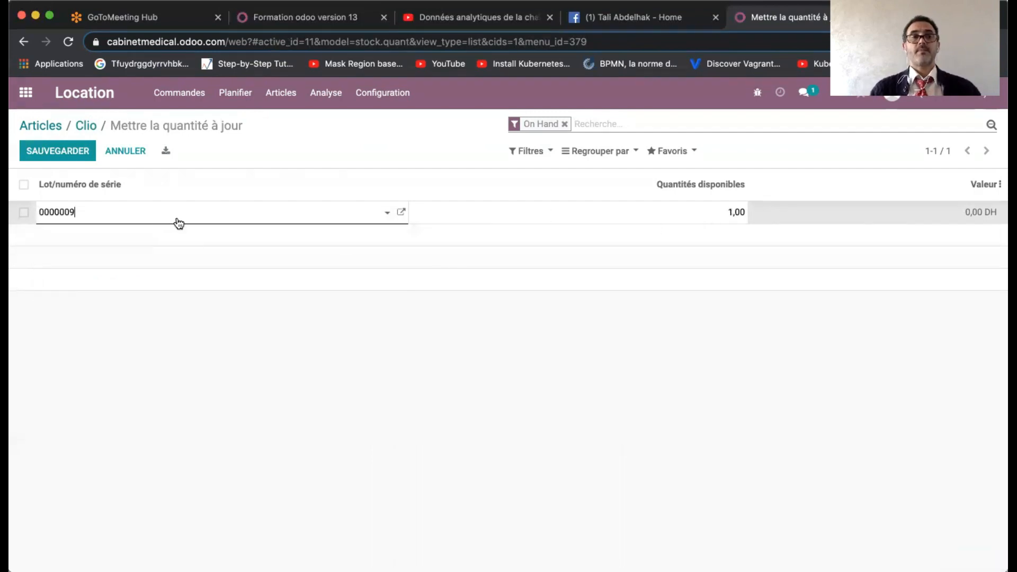
left_click(66, 153)
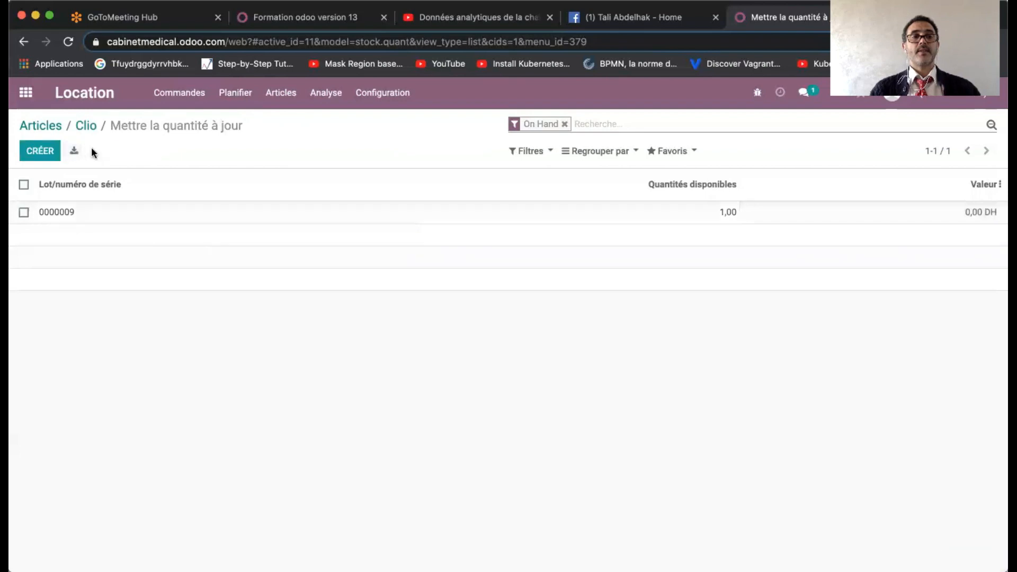
Step: Add and save stock lines of 1 unit each for Clio serial numbers 0000010 and 0000011
left_click(42, 152)
left_click(120, 239)
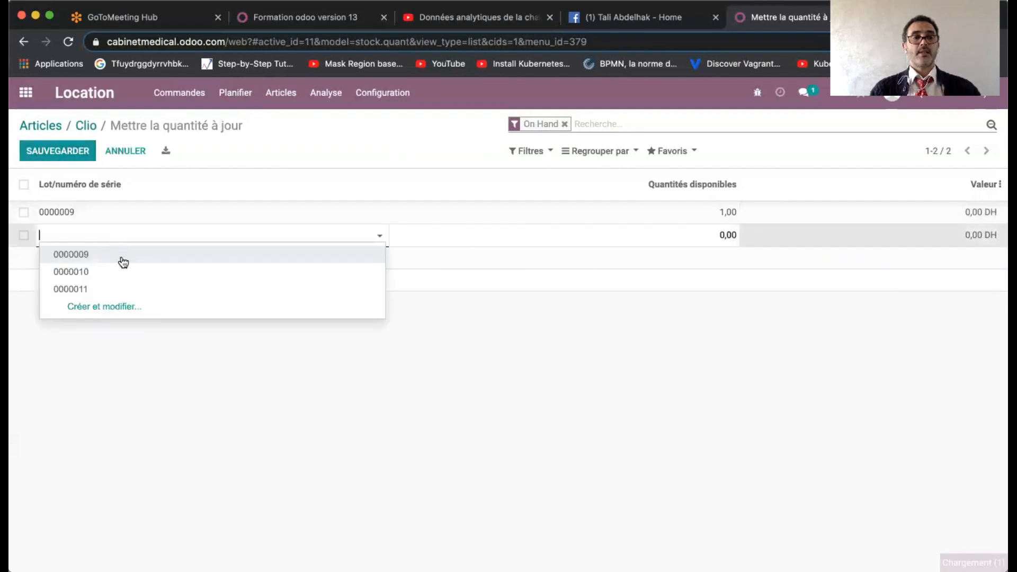
left_click(123, 273)
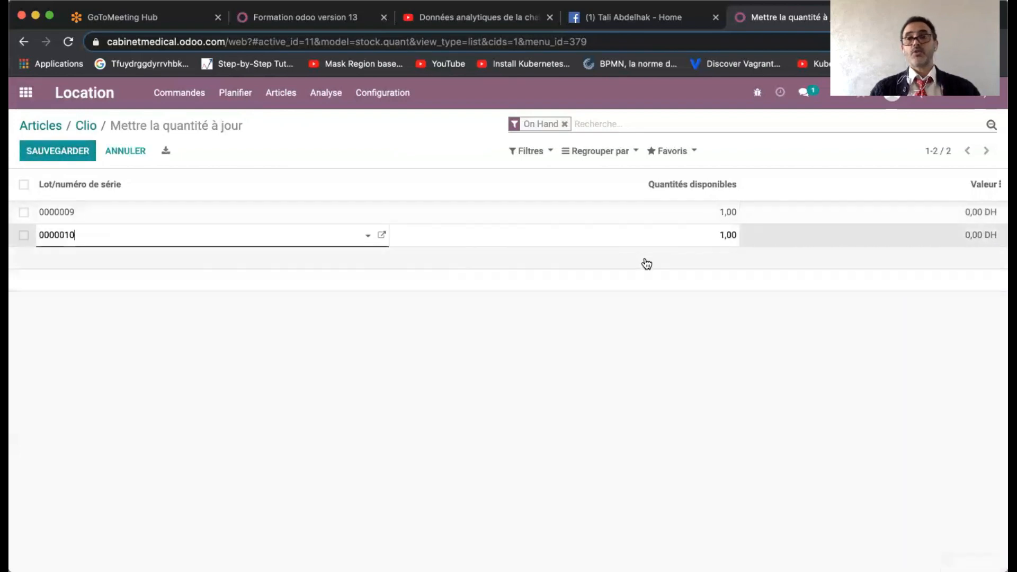
left_click(88, 156)
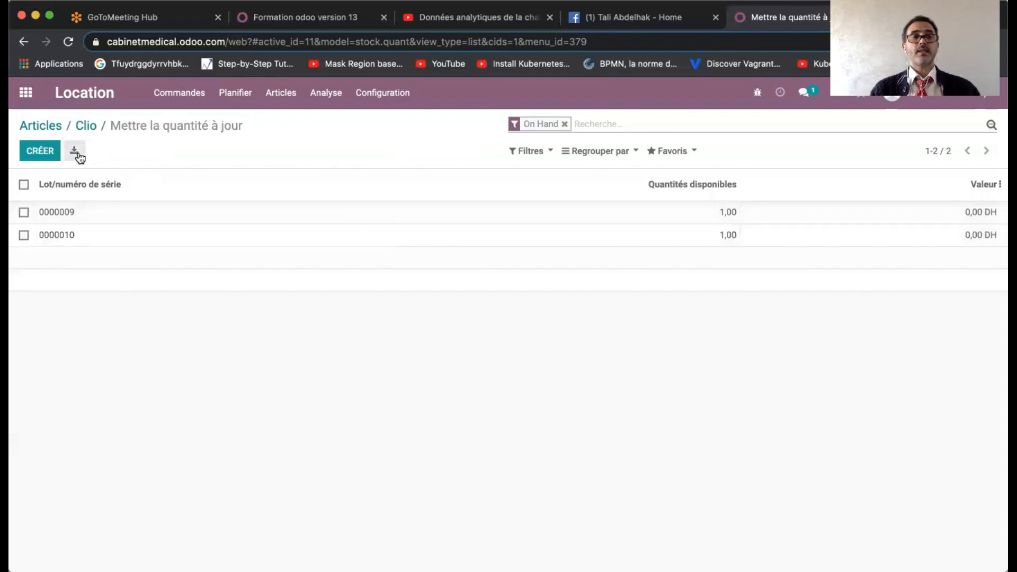
left_click(40, 151)
left_click(101, 259)
left_click(110, 305)
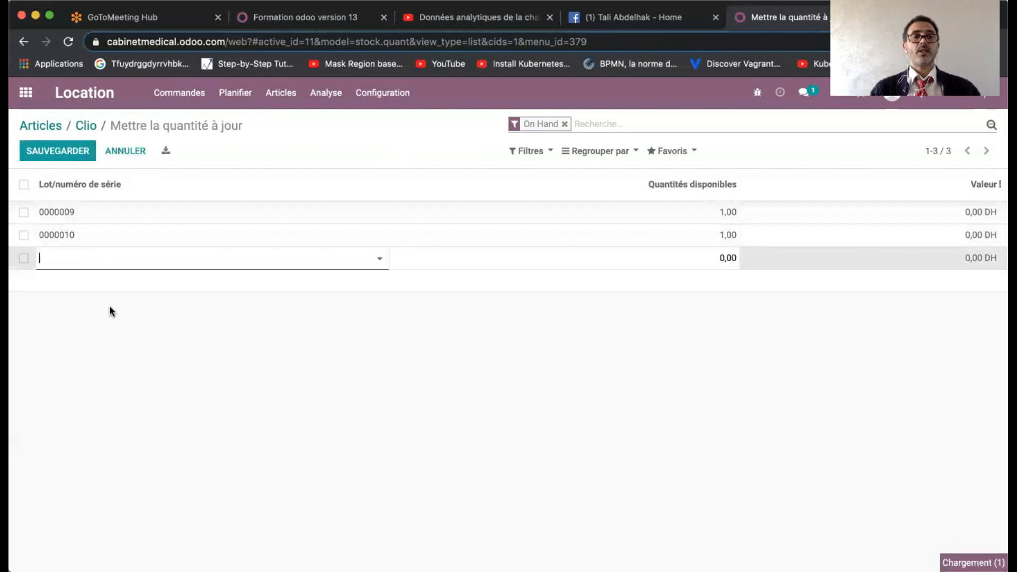
left_click(67, 156)
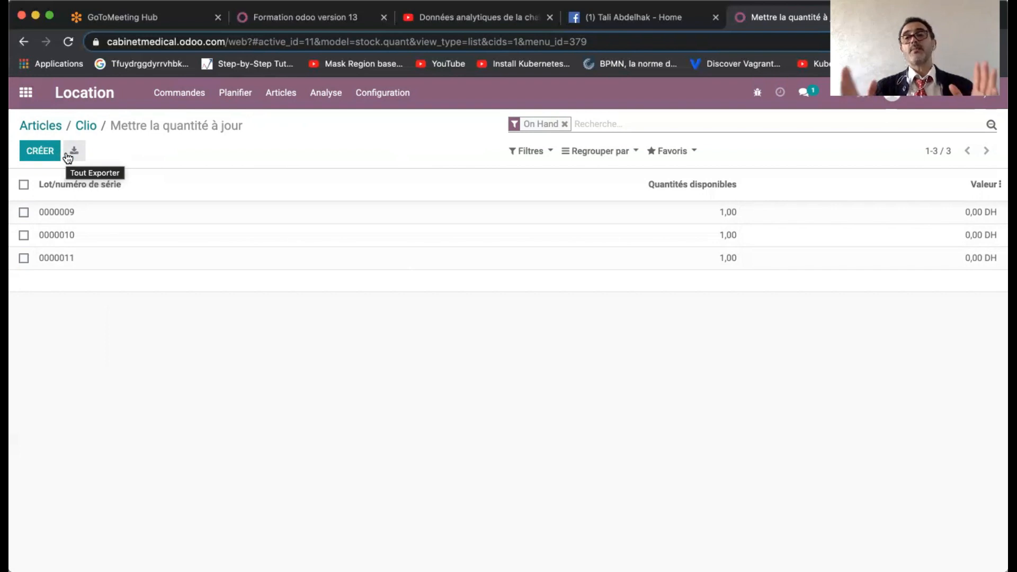
Step: Review the rental article list, removing the Peut être loué filter and applying it again
left_click(86, 126)
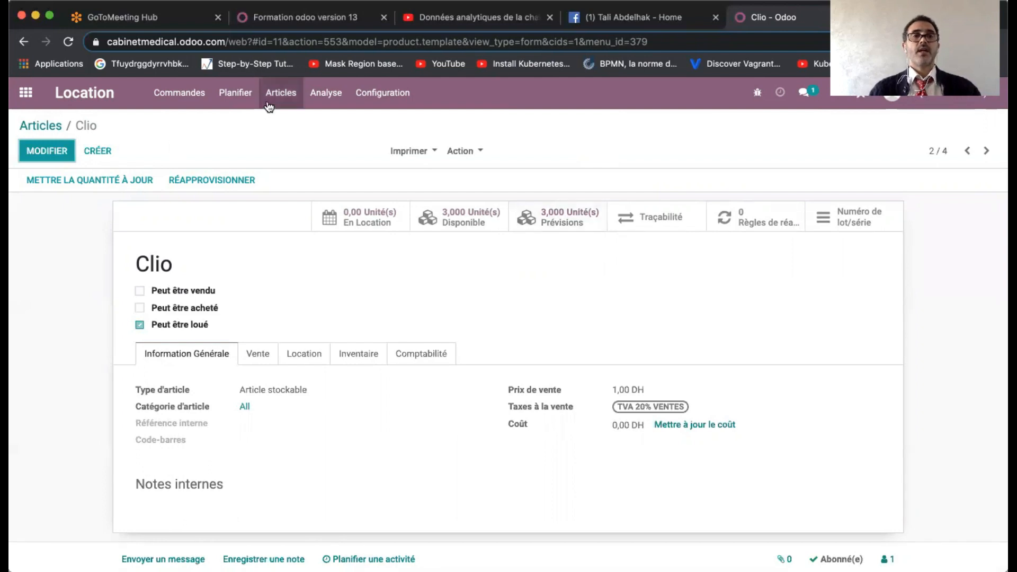
left_click(287, 101)
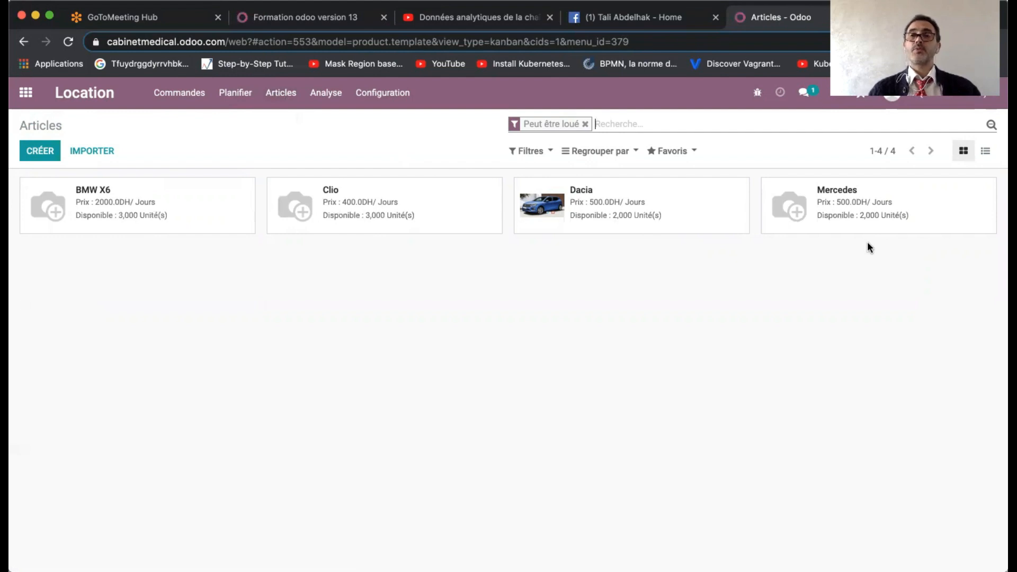
left_click(586, 124)
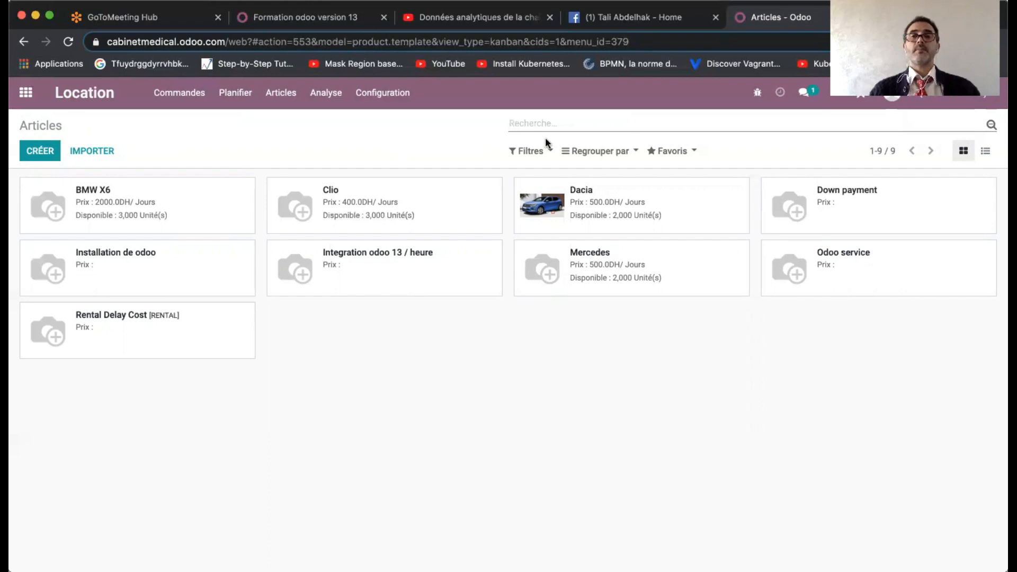
left_click(530, 151)
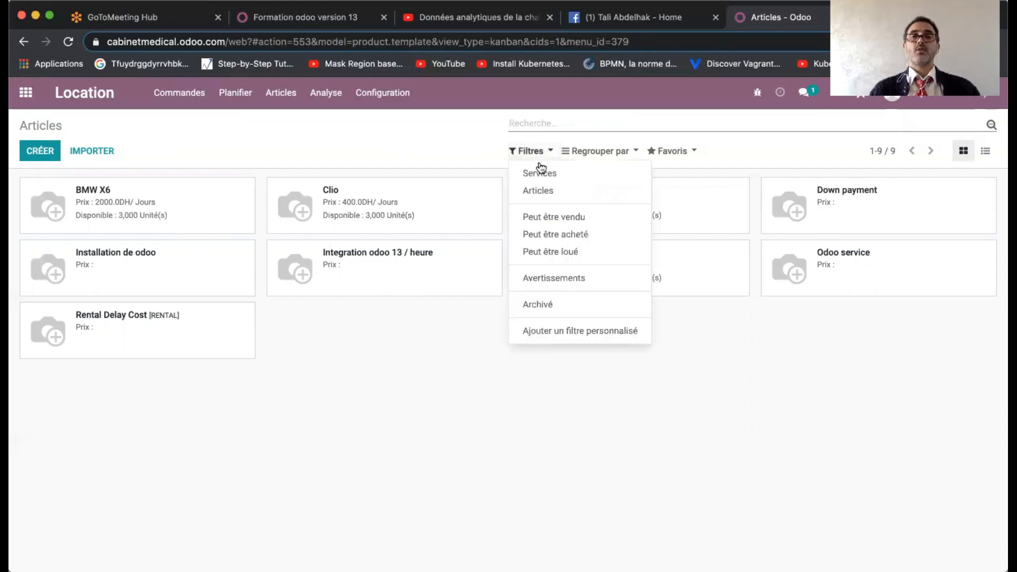
left_click(560, 254)
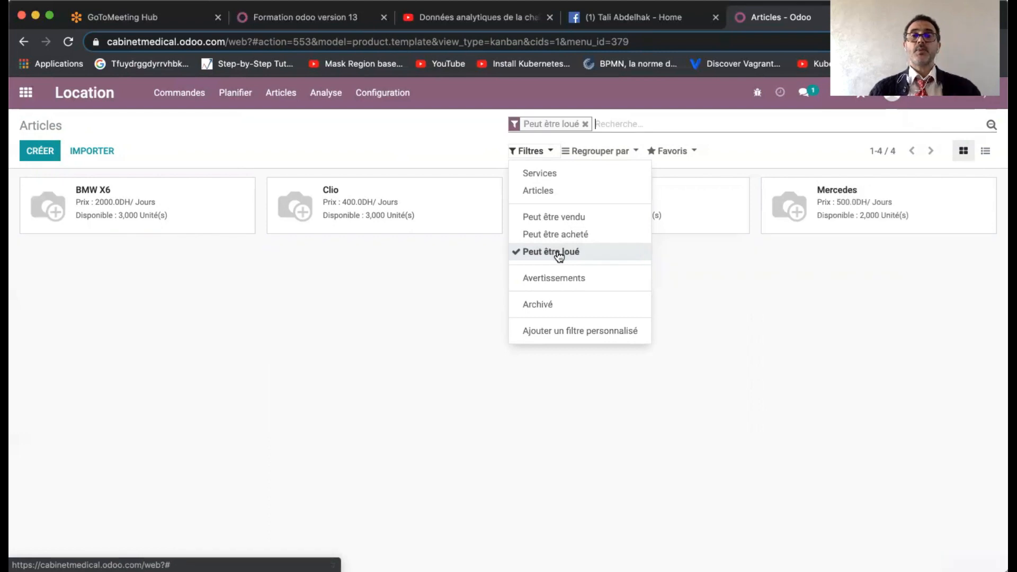
left_click(349, 348)
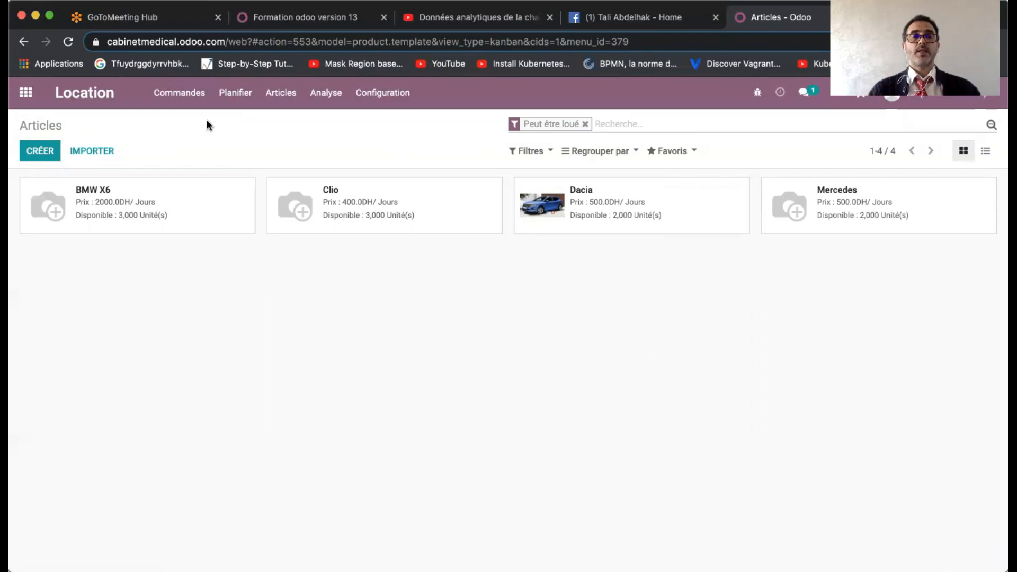
Step: Create a new rental order in Commandes de location and fill in the customer's name as its client
left_click(183, 96)
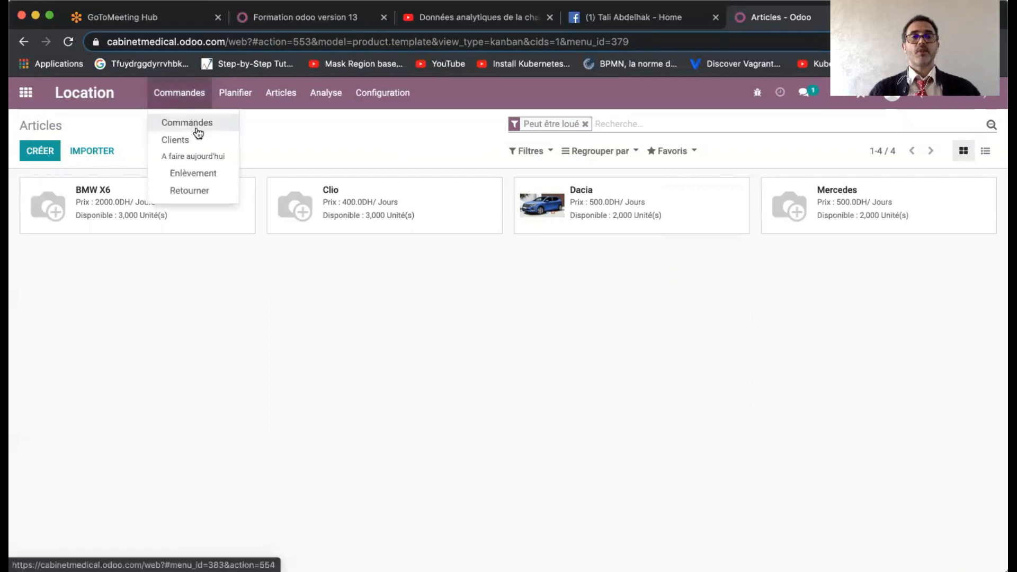
left_click(195, 124)
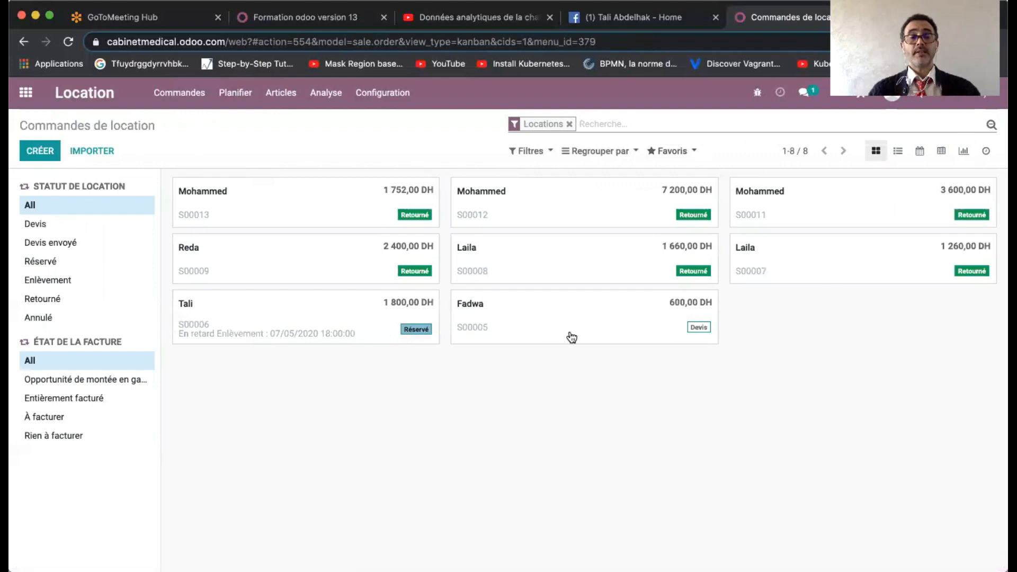
left_click(43, 153)
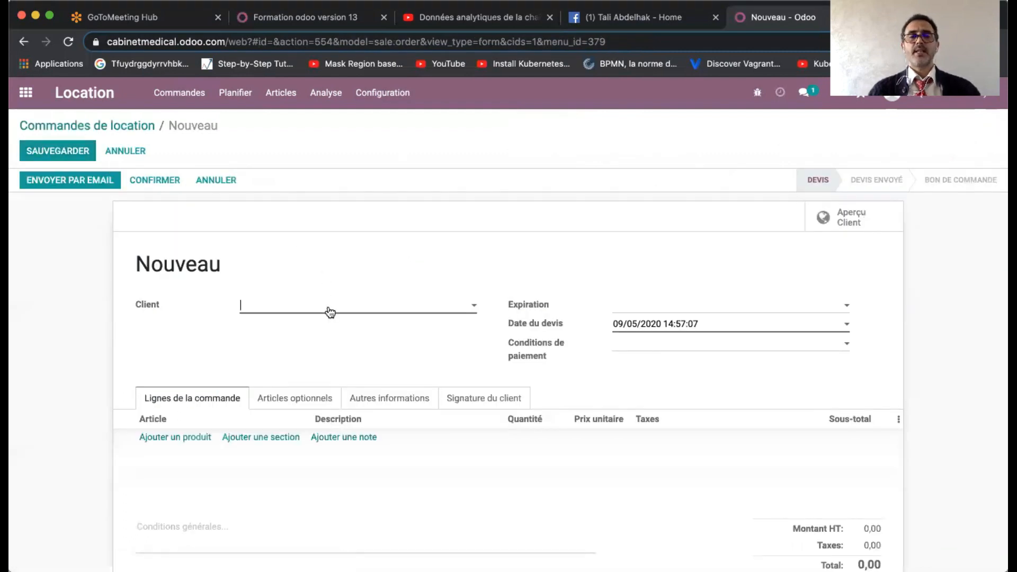
left_click(330, 311)
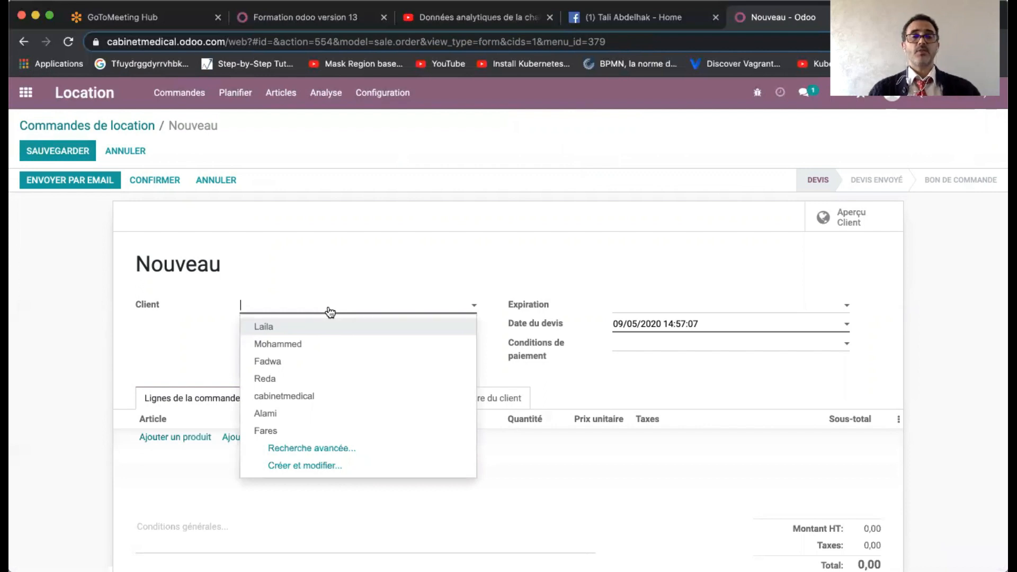
left_click(330, 311)
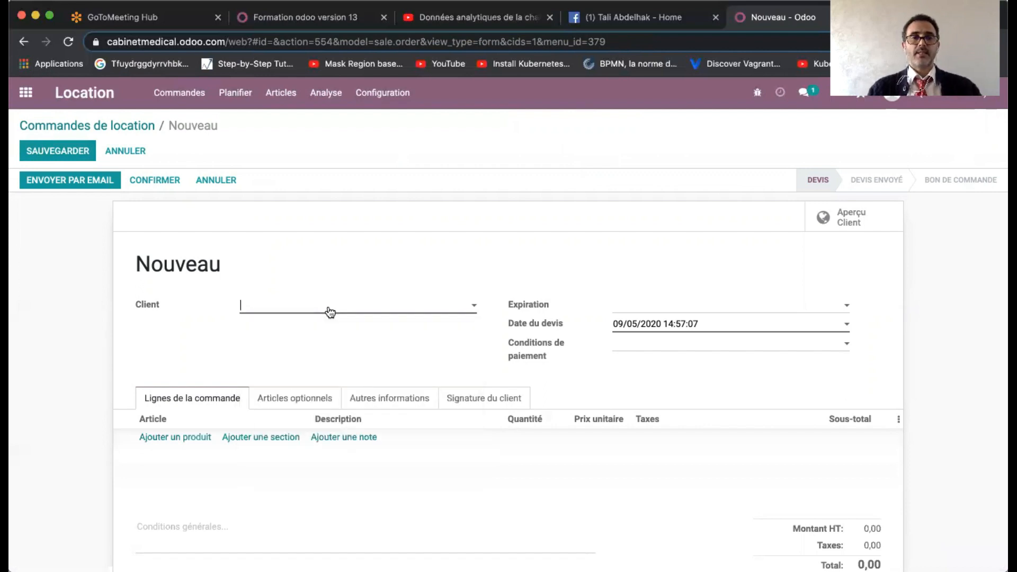
type("Assia")
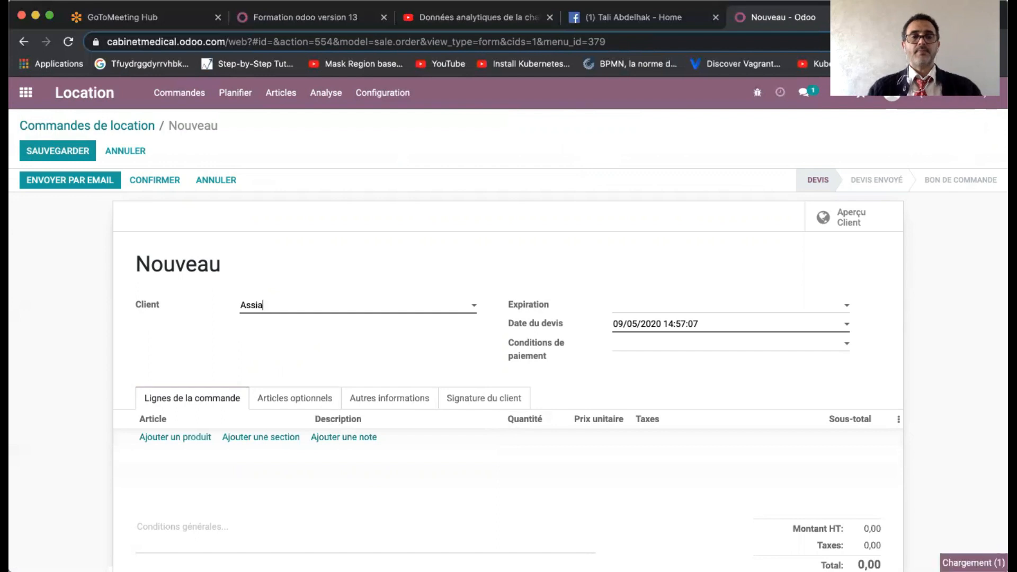
left_click(336, 326)
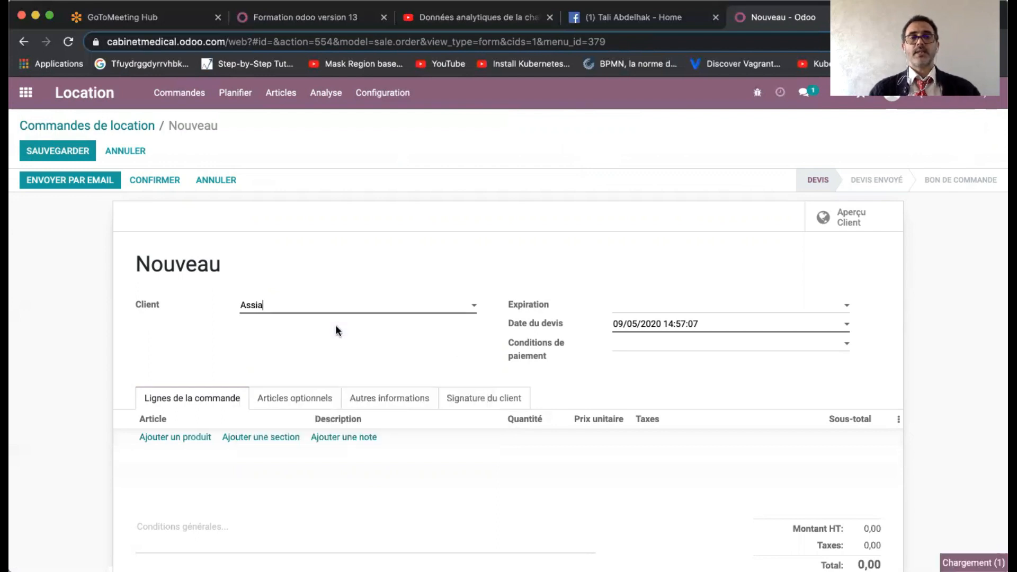
Step: Set the rental order's expiration to 10/05/2020 and its payment terms to Paiement immédiat
left_click(654, 302)
left_click(657, 329)
left_click(685, 306)
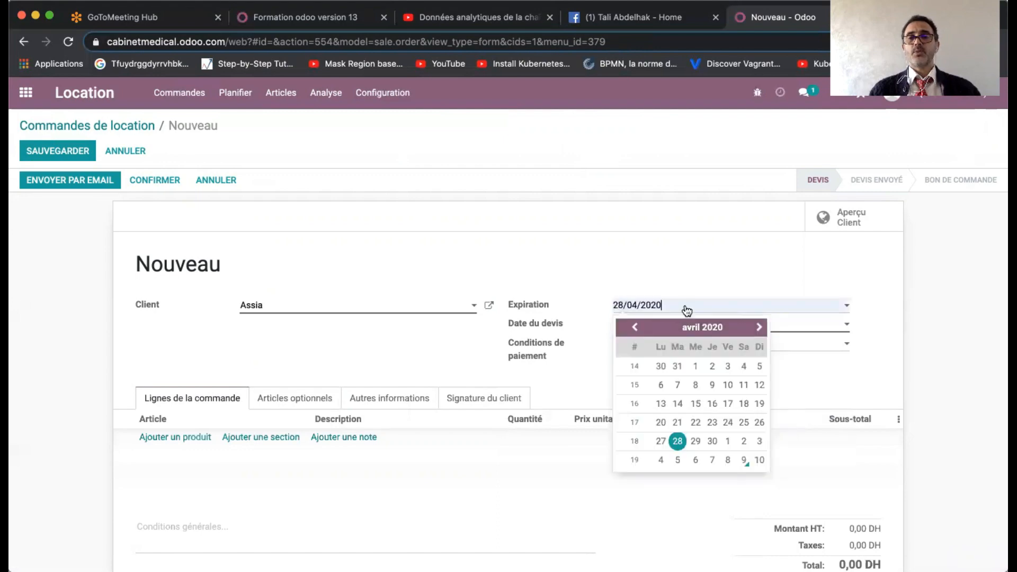
left_click(759, 462)
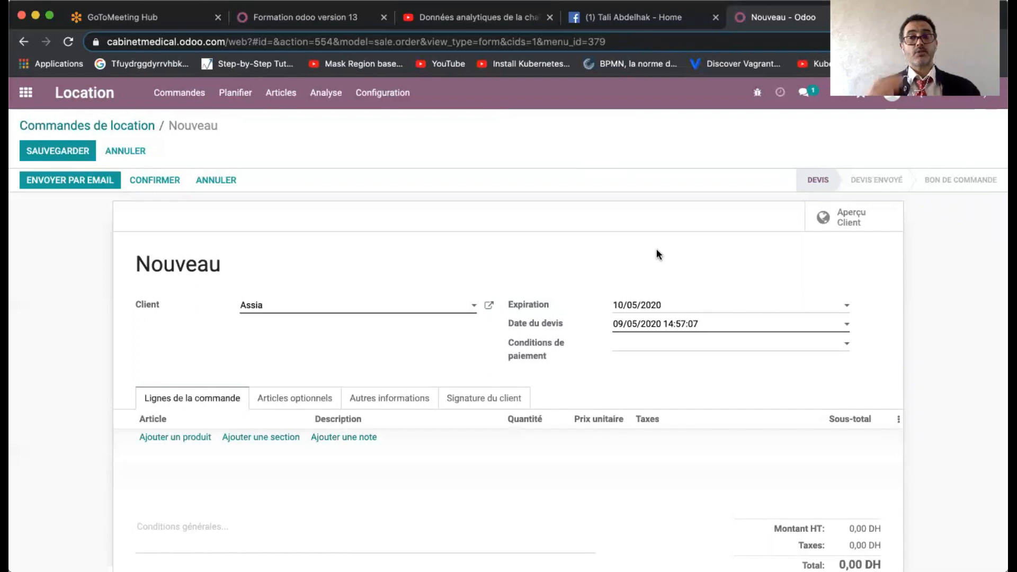
left_click(642, 348)
left_click(664, 366)
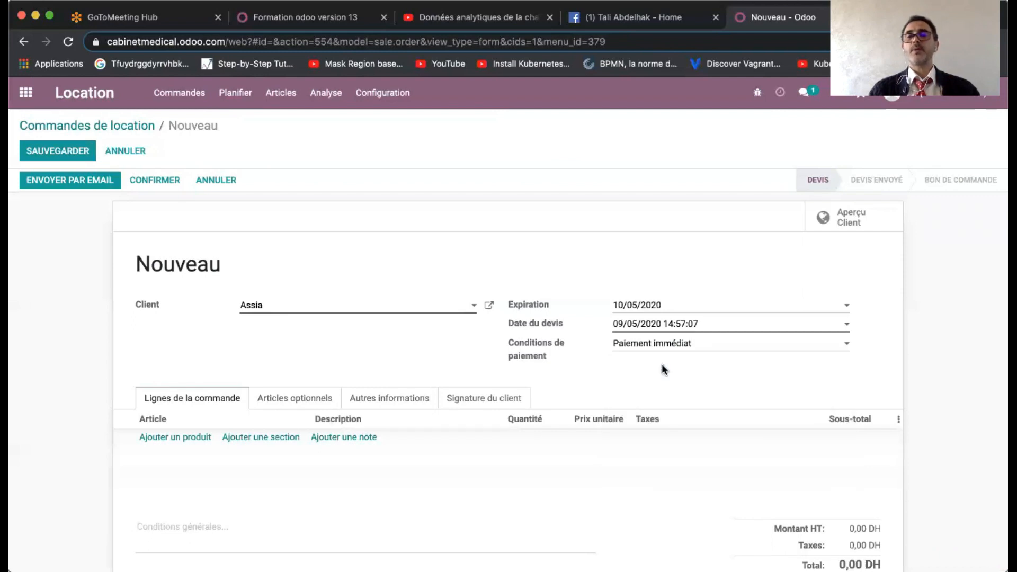
Step: Add a Clio (Location) order line with a rental period from 09/05/2020 15:00 to 16/05/2020 15:00
scroll(309, 313, "down", 2)
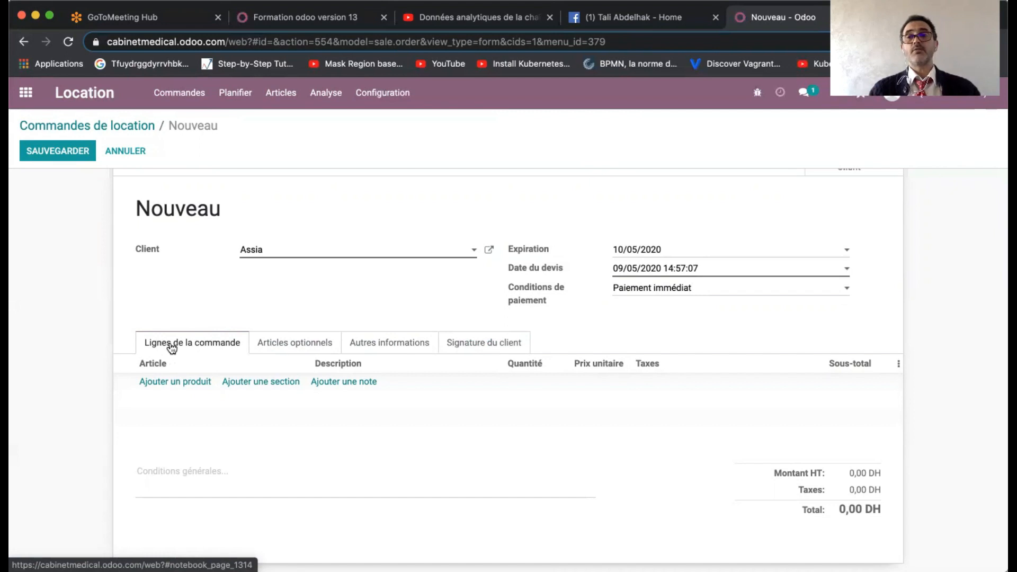
left_click(184, 381)
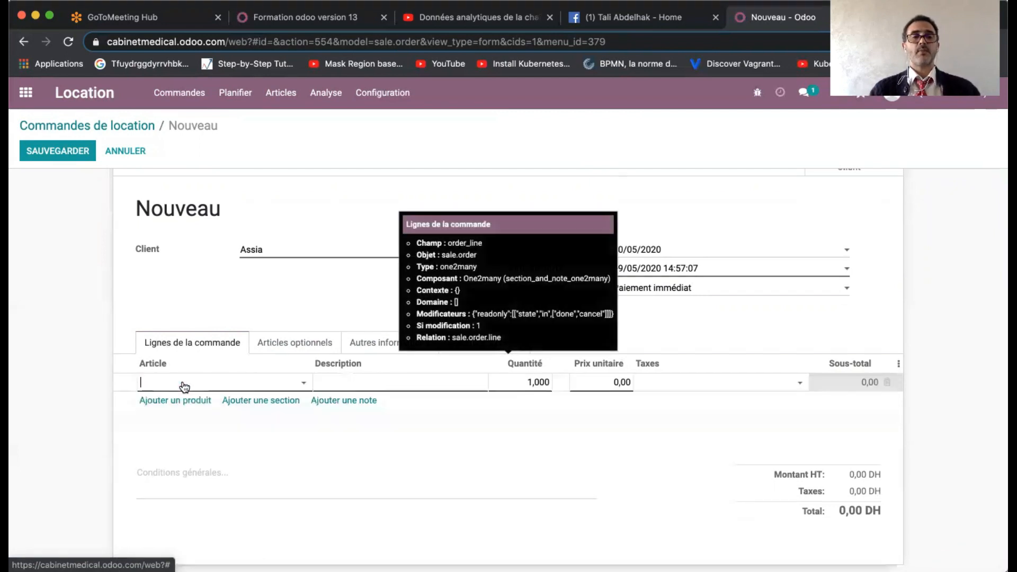
left_click(184, 383)
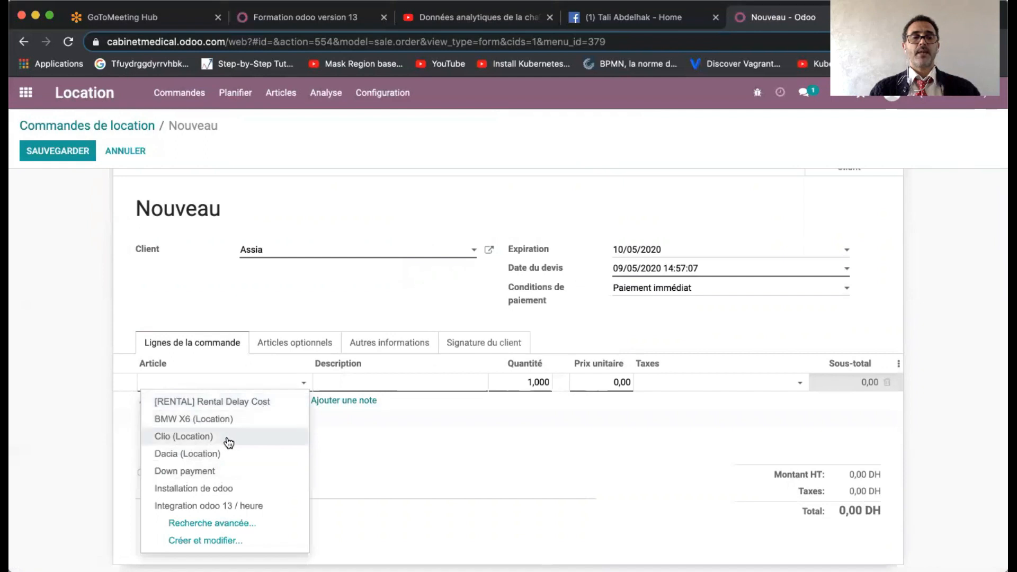
left_click(214, 437)
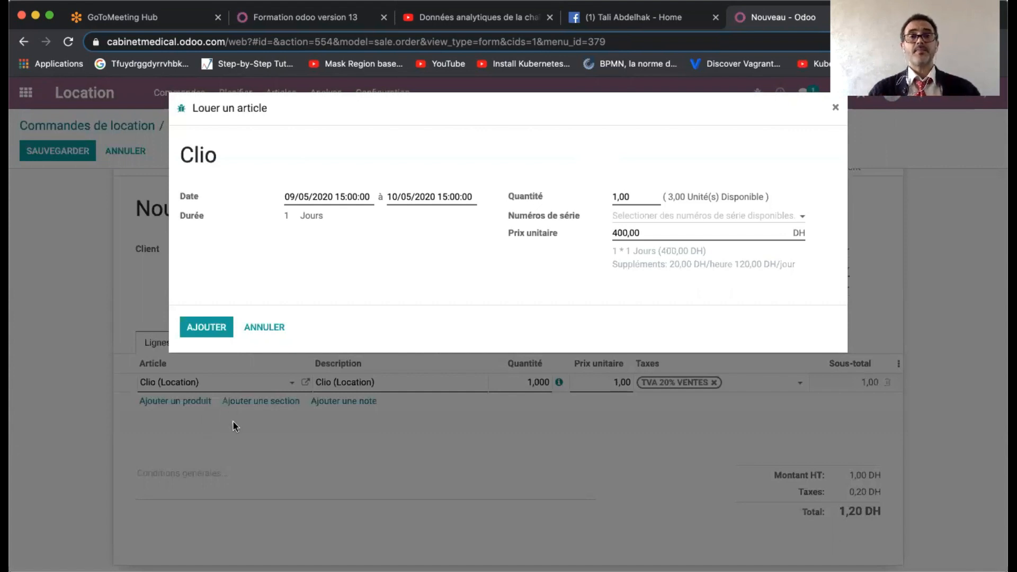
left_click(322, 195)
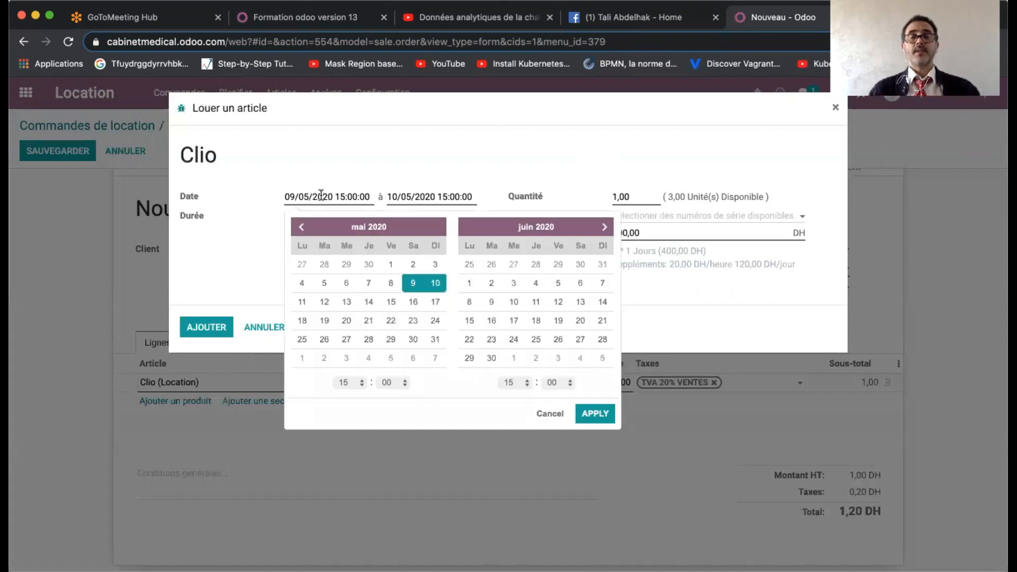
left_click(413, 286)
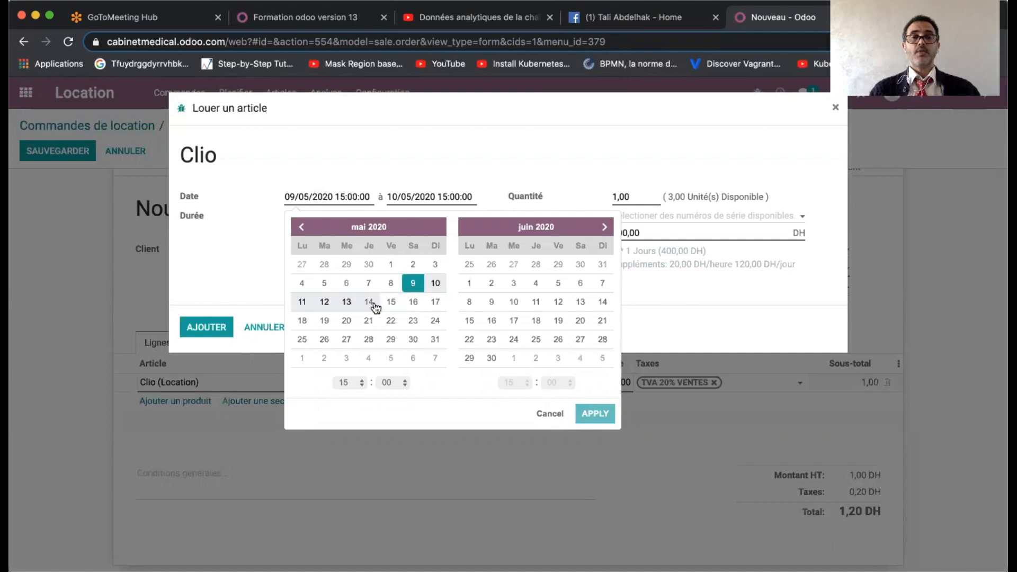
left_click(413, 303)
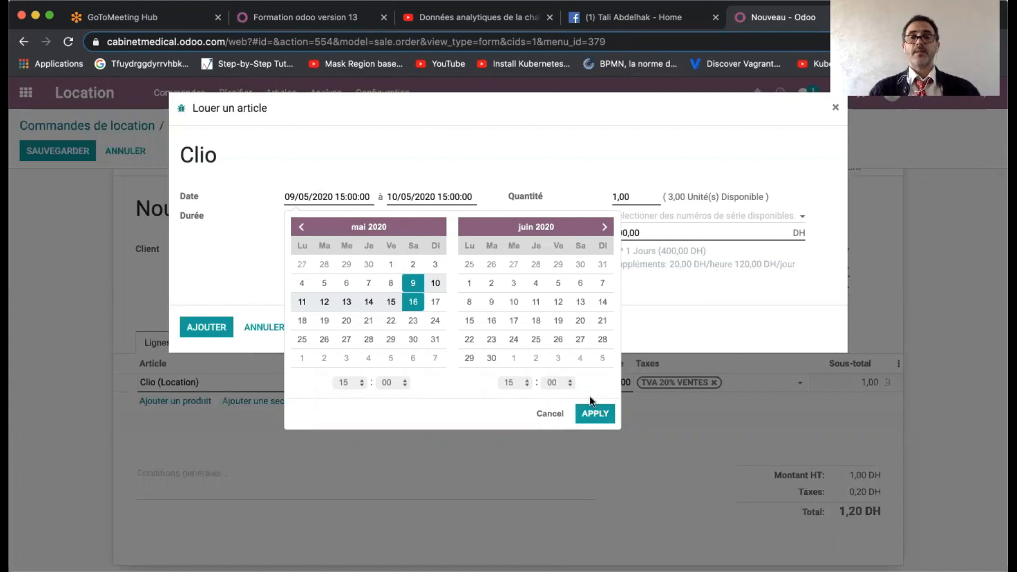
left_click(594, 413)
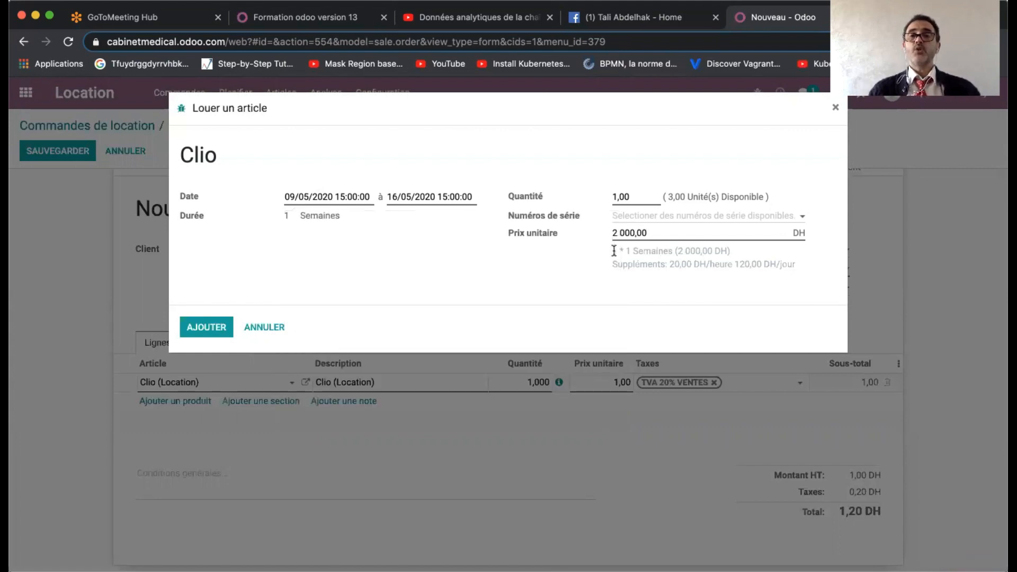
Step: Check the rental price calculation, assign serial number 0000009 to the Clio rental and add it to the order
left_click_drag(614, 251, 740, 247)
left_click(740, 247)
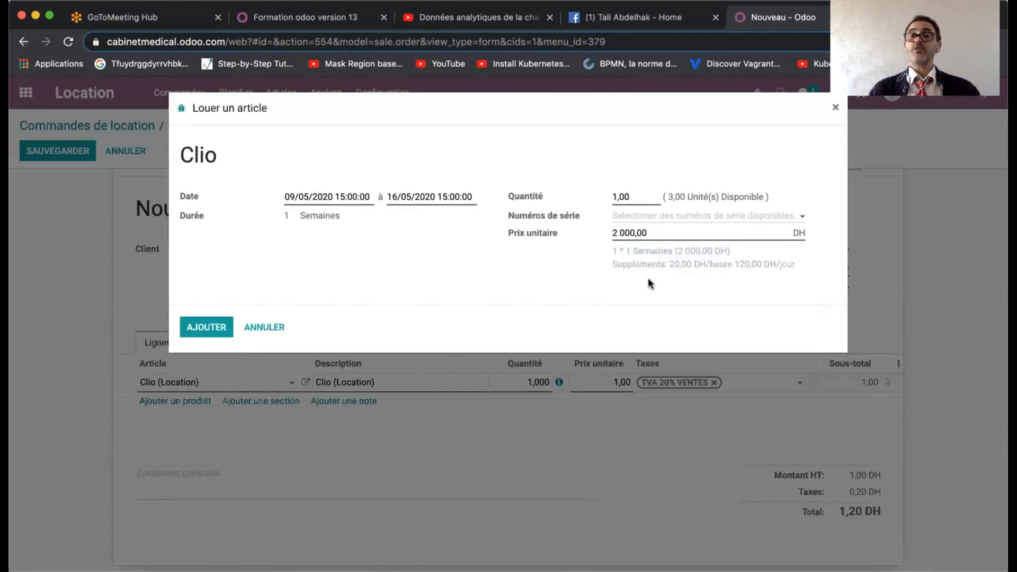
mouse_move(633, 263)
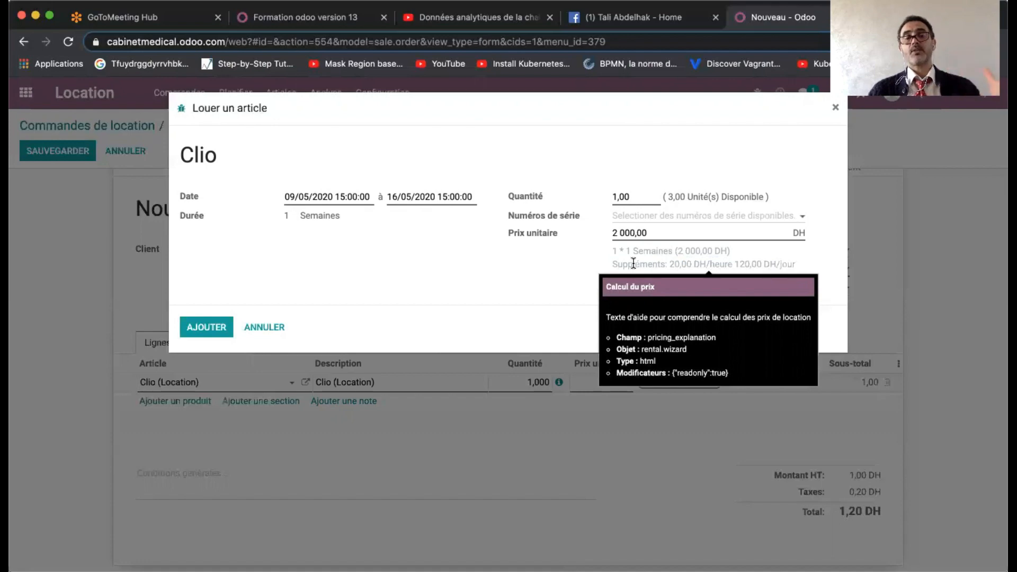
left_click(638, 201)
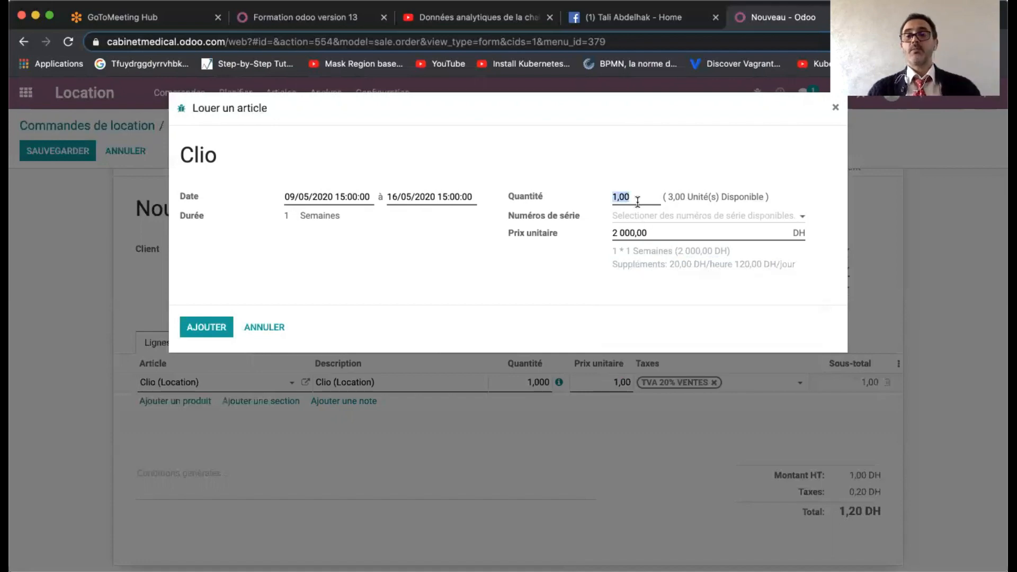
left_click(664, 217)
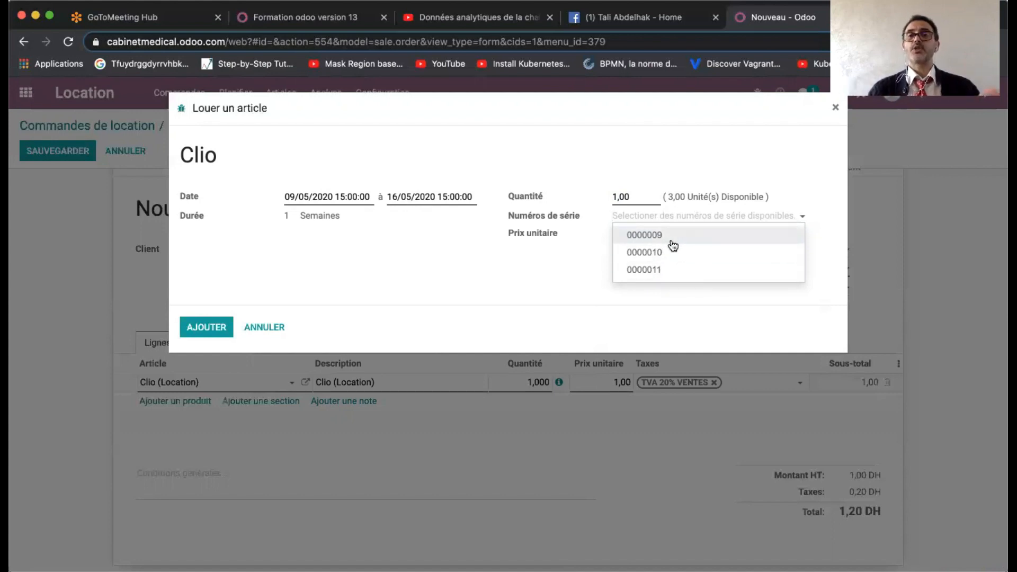
left_click(670, 237)
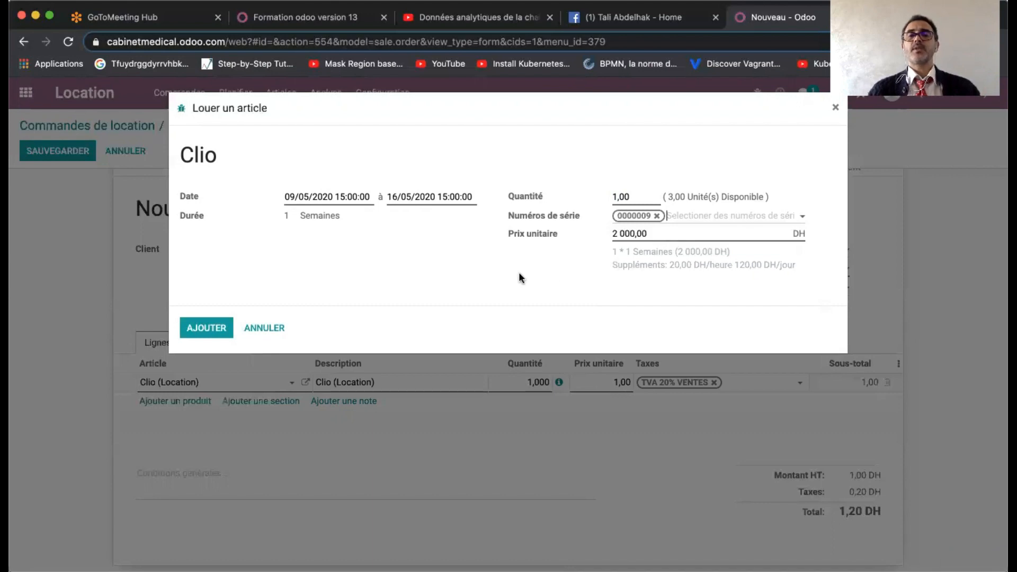
left_click(214, 329)
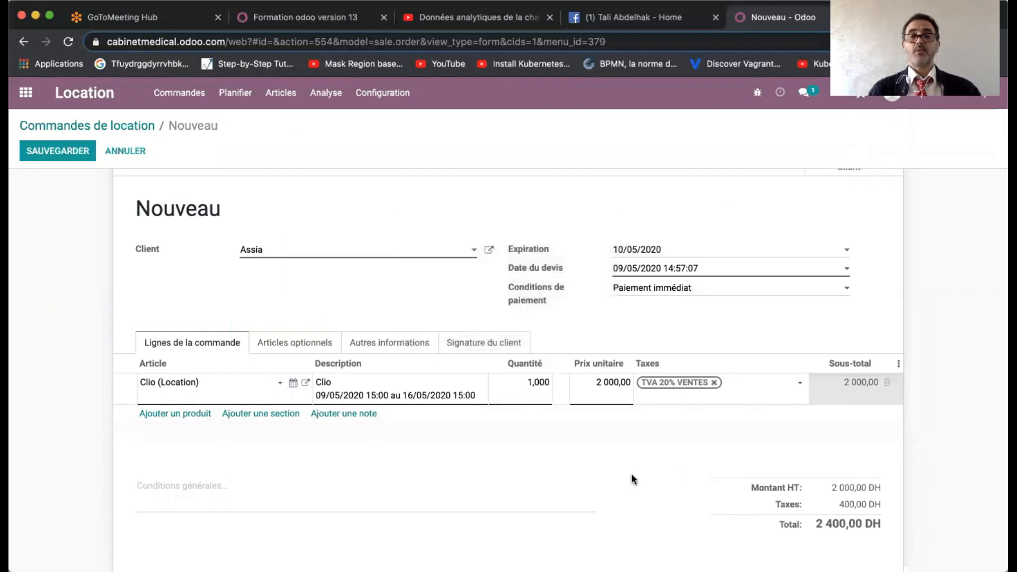
Step: Check the order's optional articles and choose another salesperson as Vendeur in its other information
left_click(296, 344)
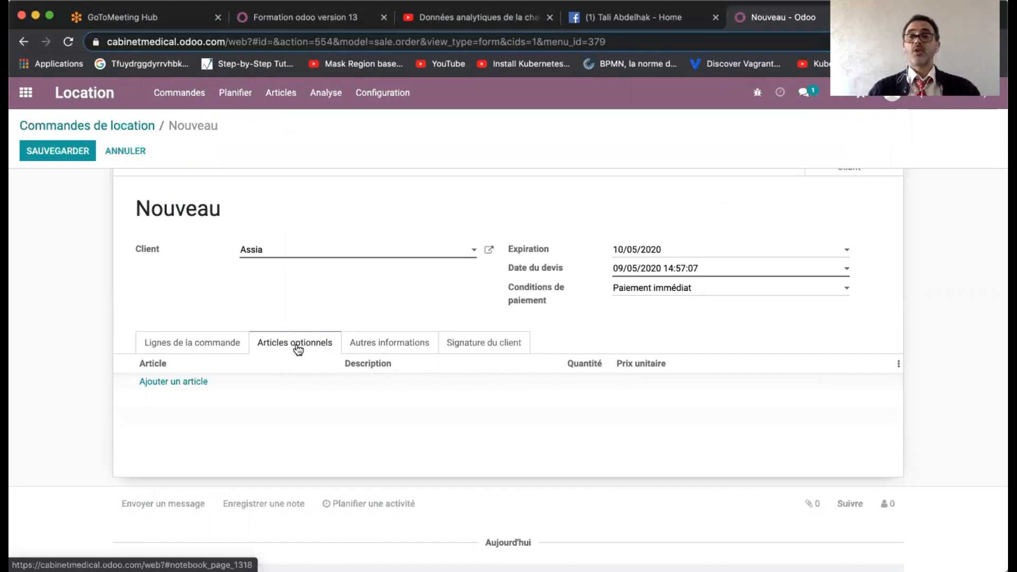
left_click(376, 344)
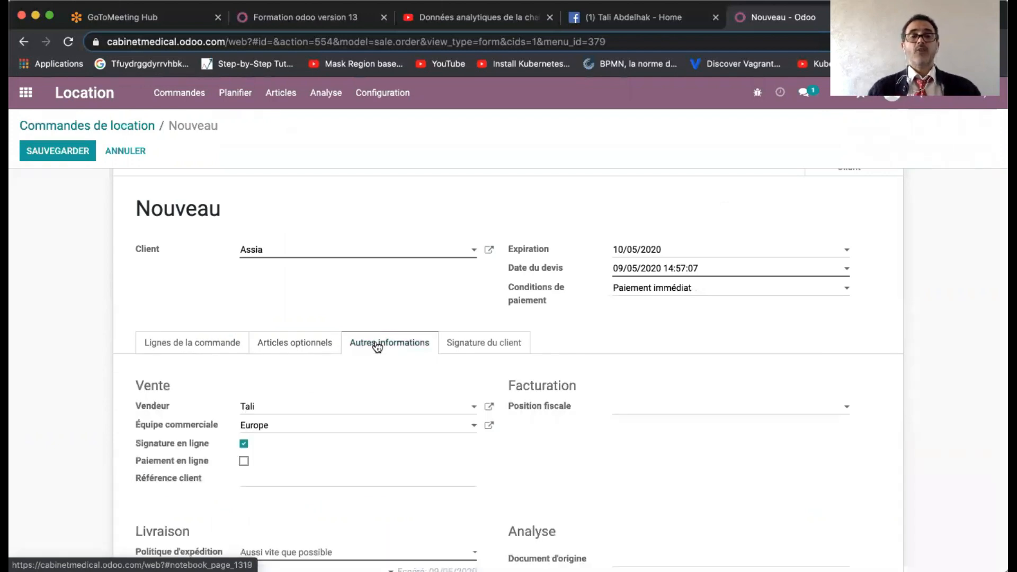
scroll(83, 277, "down", 3)
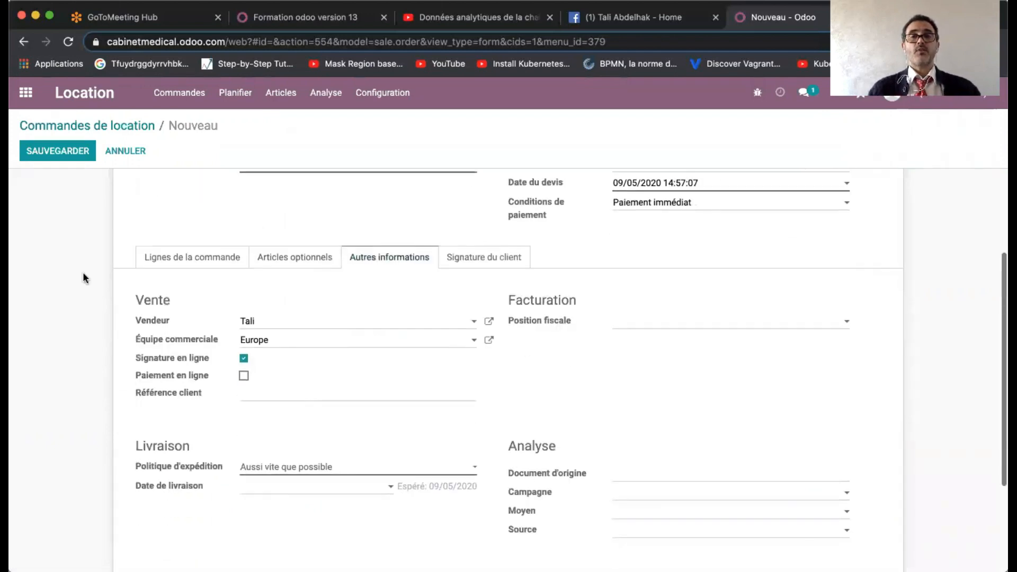
left_click(272, 327)
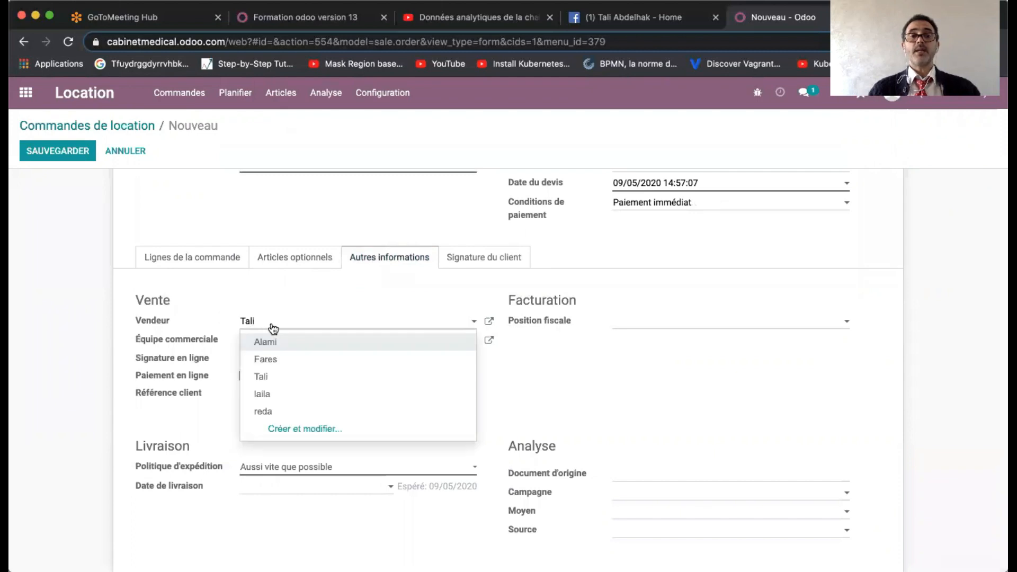
left_click(313, 360)
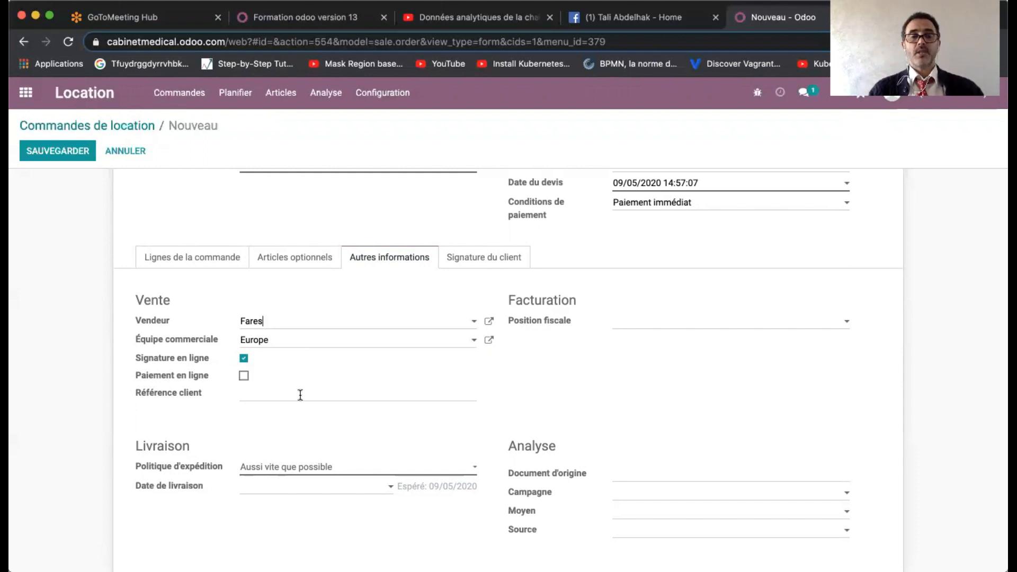
Step: Review the order's Référence client, the Politique d'expédition choices and the Date de livraison calendar without changing them
left_click(327, 391)
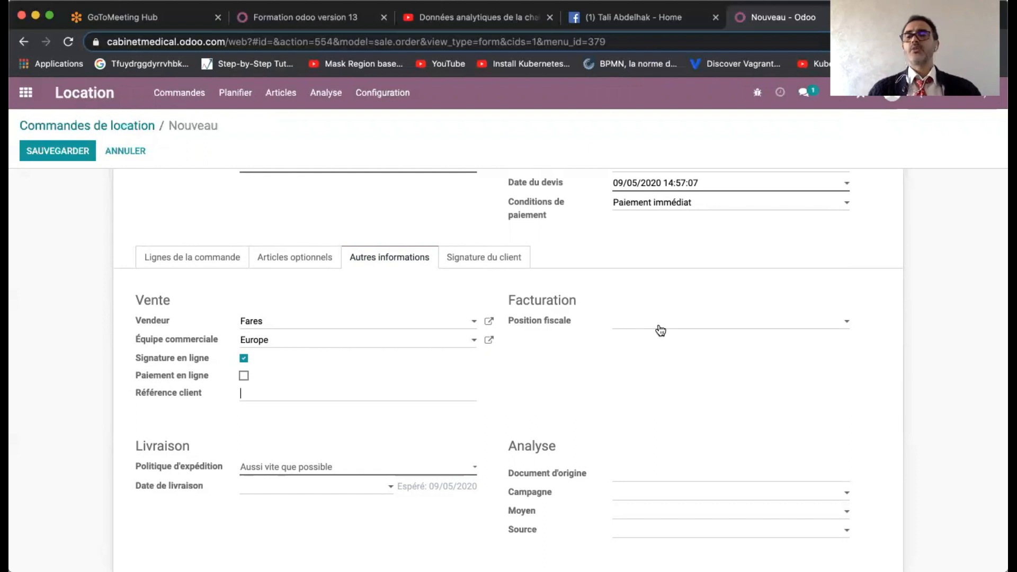
scroll(397, 428, "down", 5)
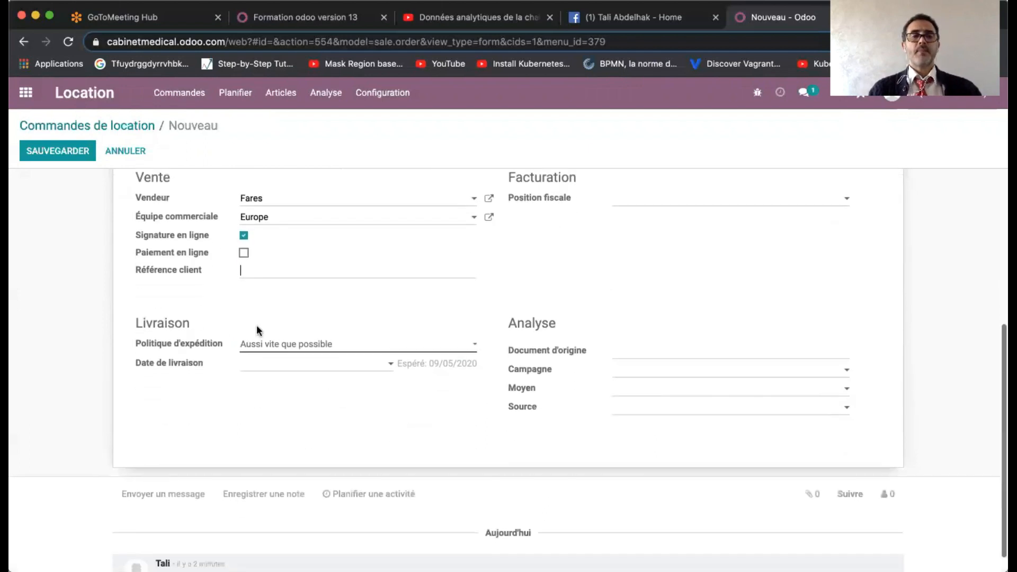
left_click(321, 347)
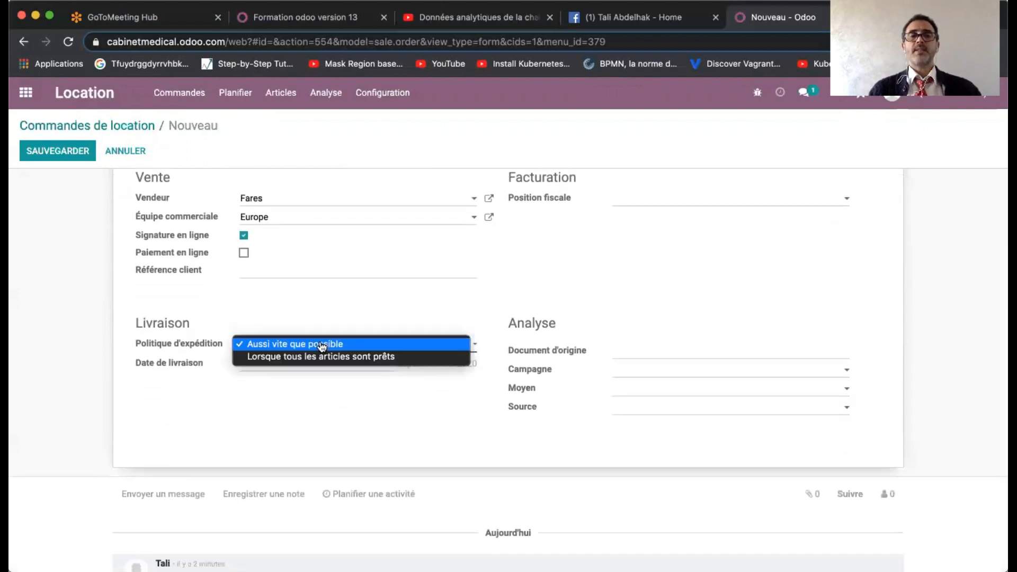
left_click(369, 346)
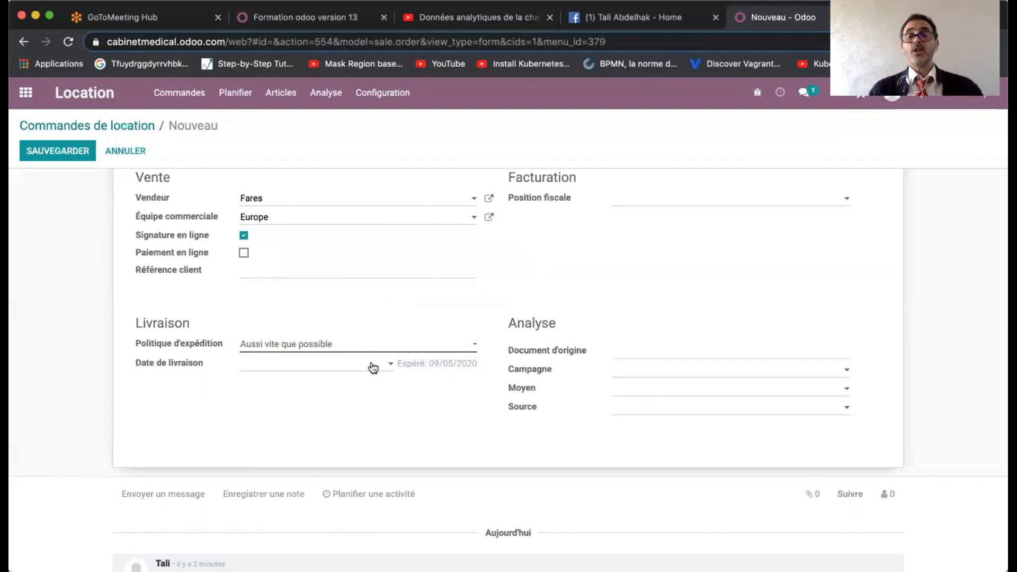
mouse_move(461, 365)
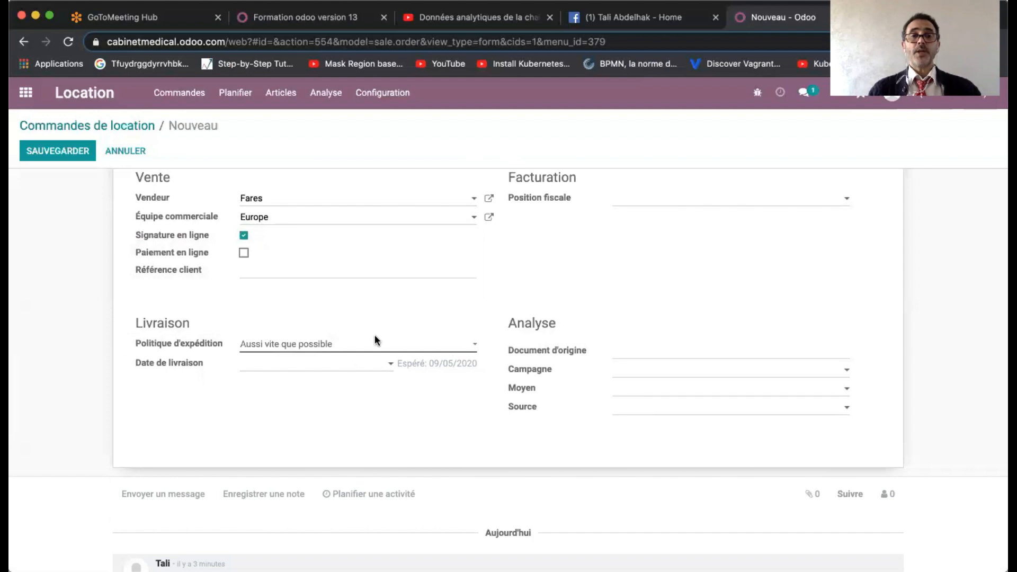
left_click(351, 366)
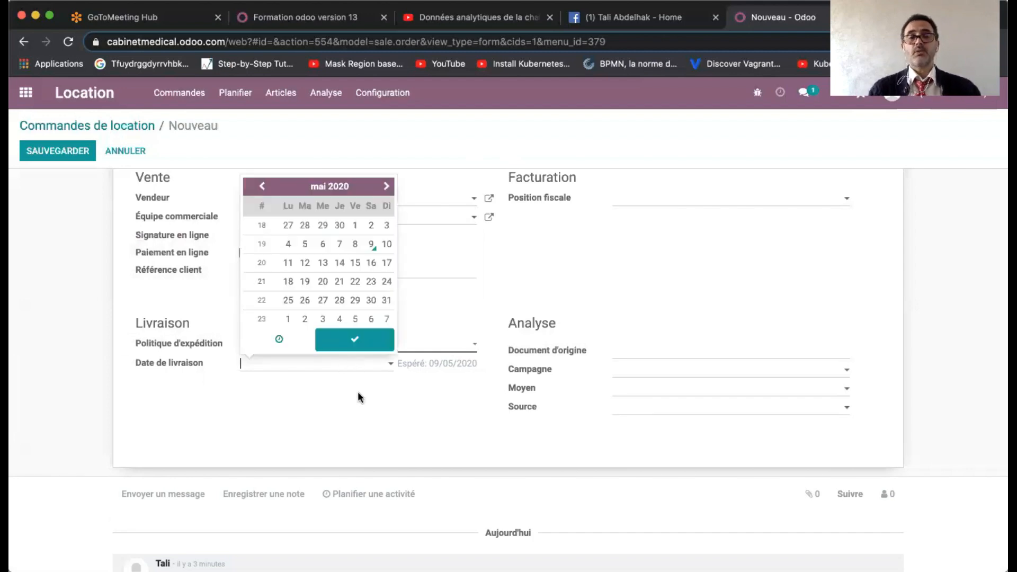
left_click(365, 411)
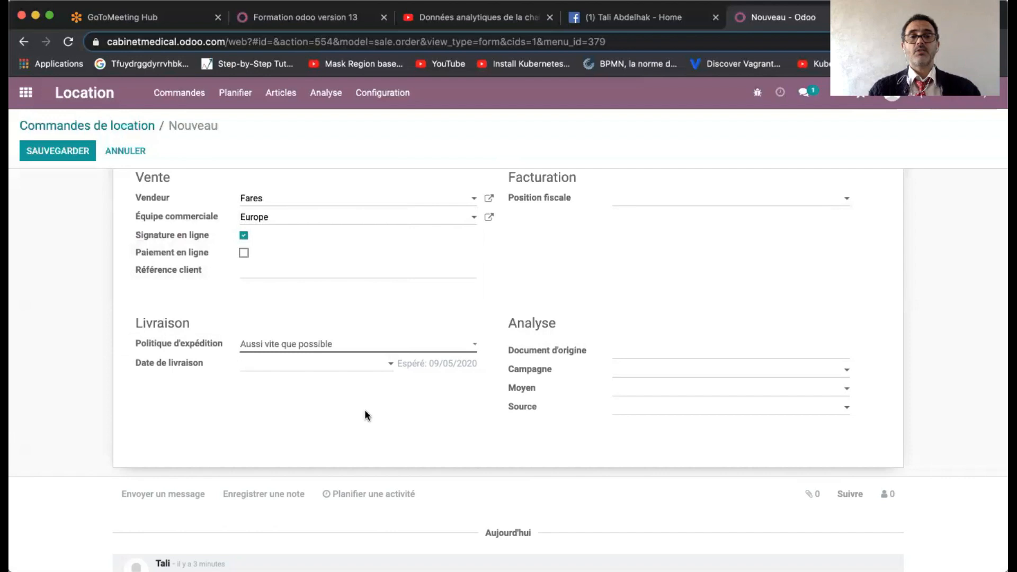
Step: Review the choices offered for Campagne, Moyen and Source in the order's Analyse section
left_click(694, 352)
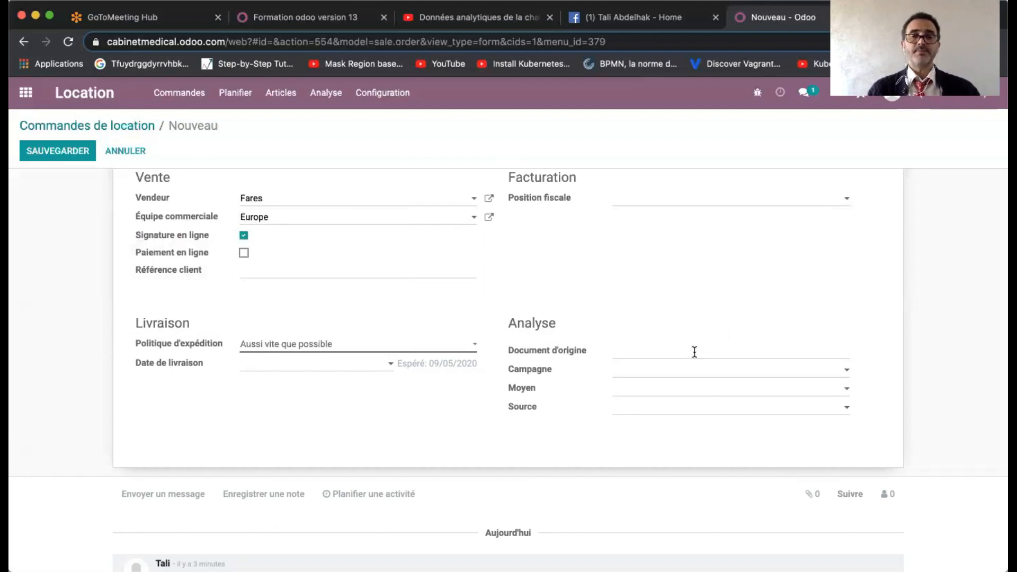
left_click(689, 378)
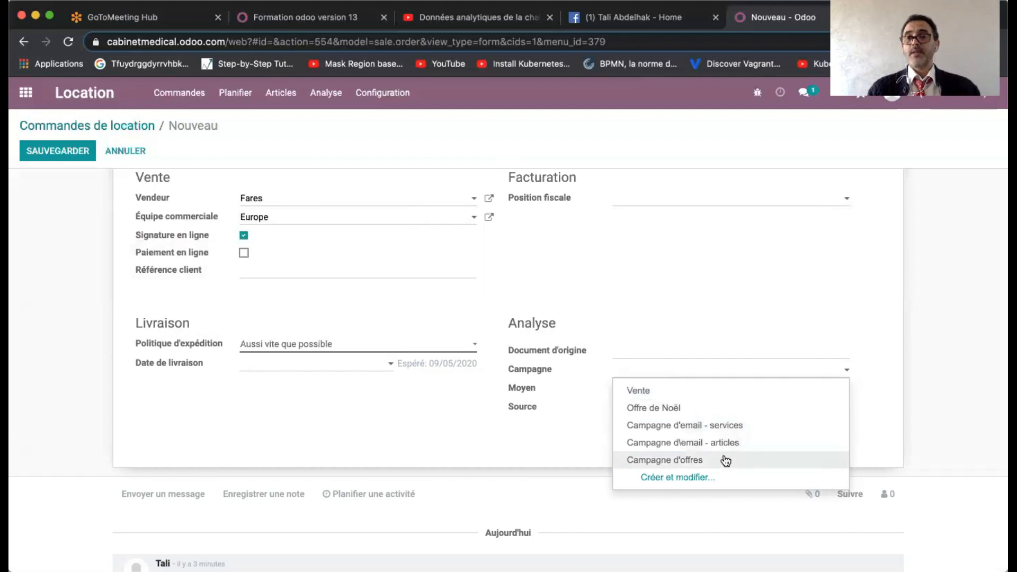
left_click(741, 318)
left_click(637, 391)
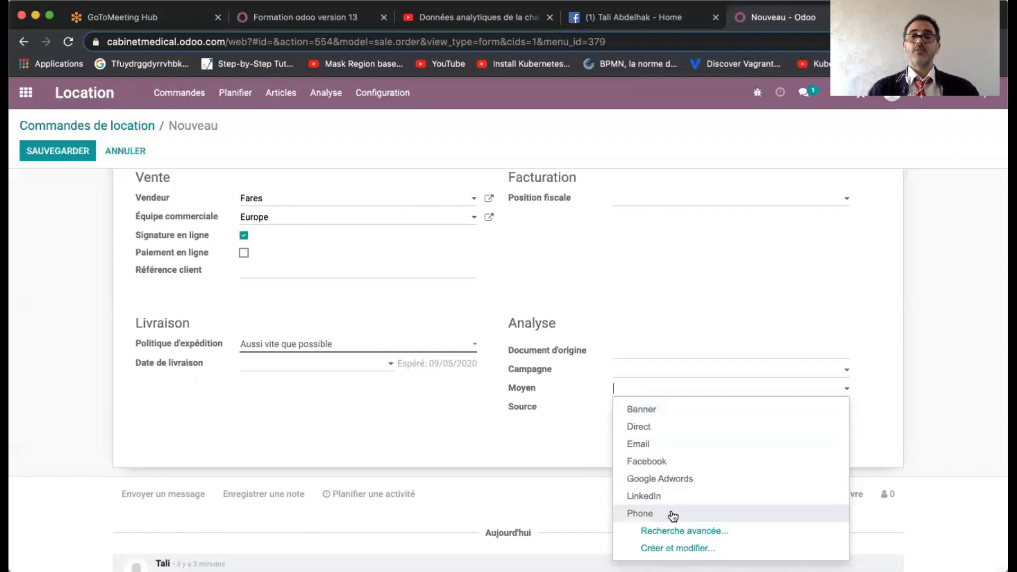
left_click(543, 449)
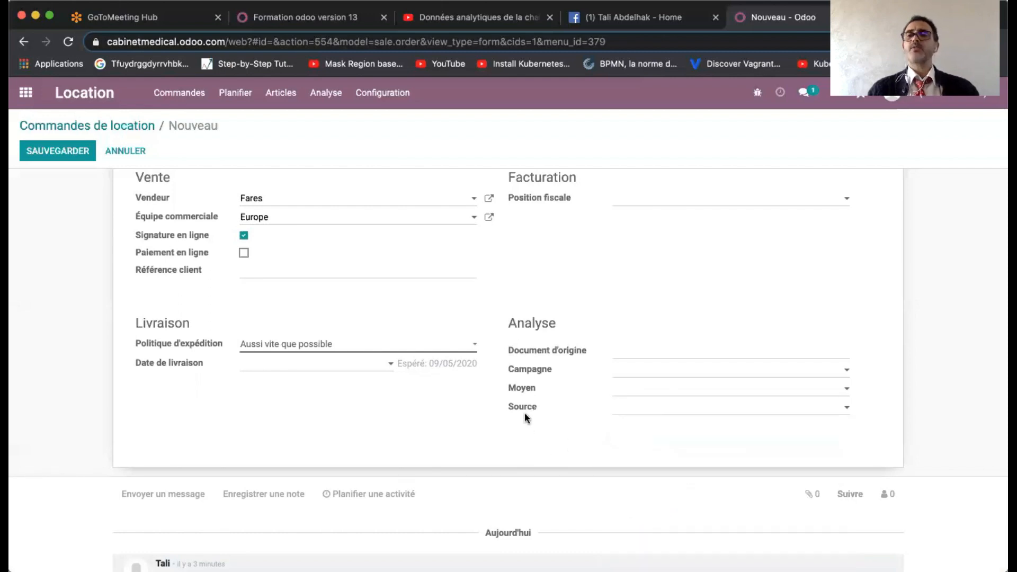
left_click(678, 413)
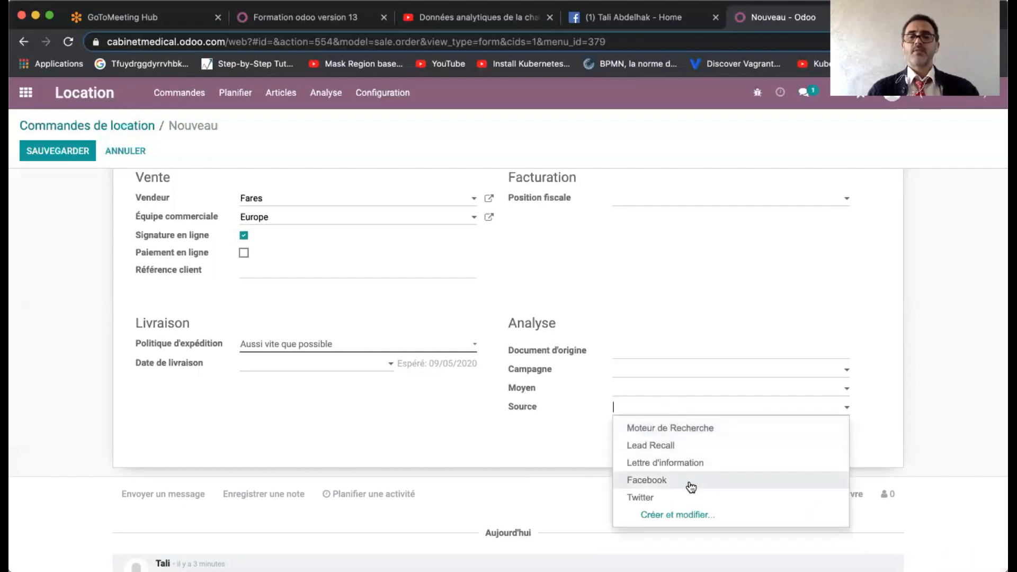
left_click(368, 438)
scroll(367, 434, "up", 5)
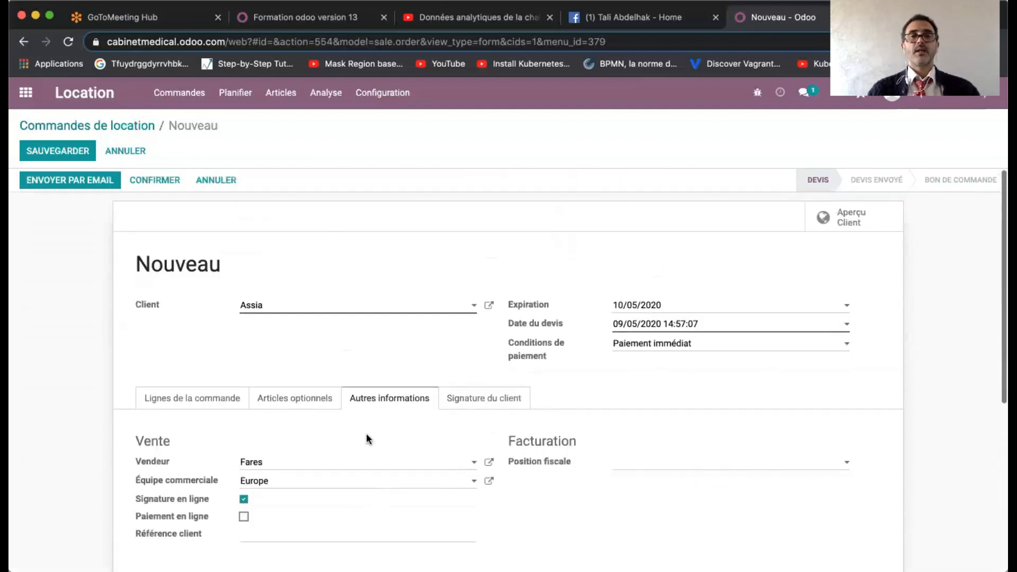
Step: Save the rental order and open its customer portal preview
left_click(62, 151)
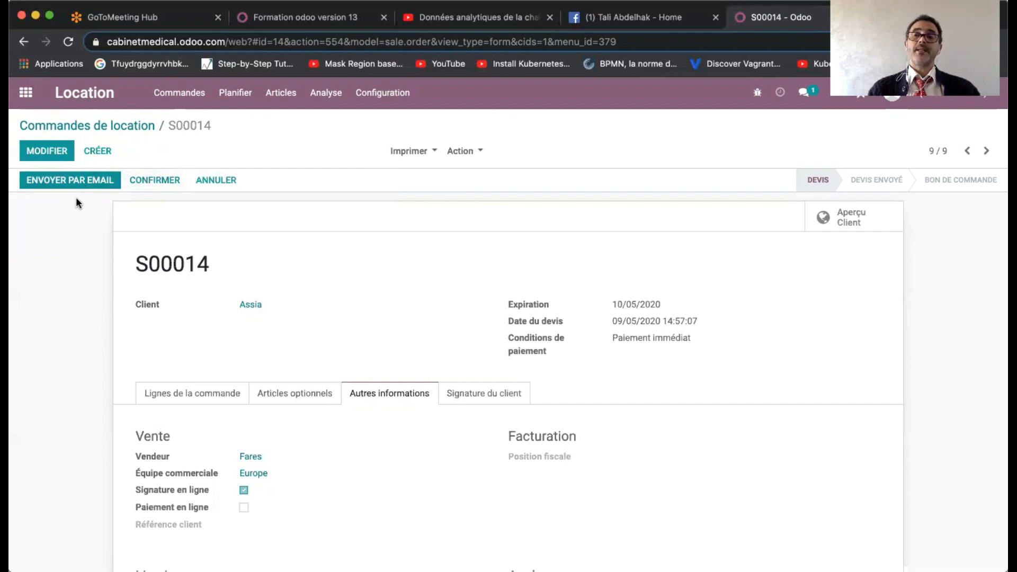
left_click(853, 227)
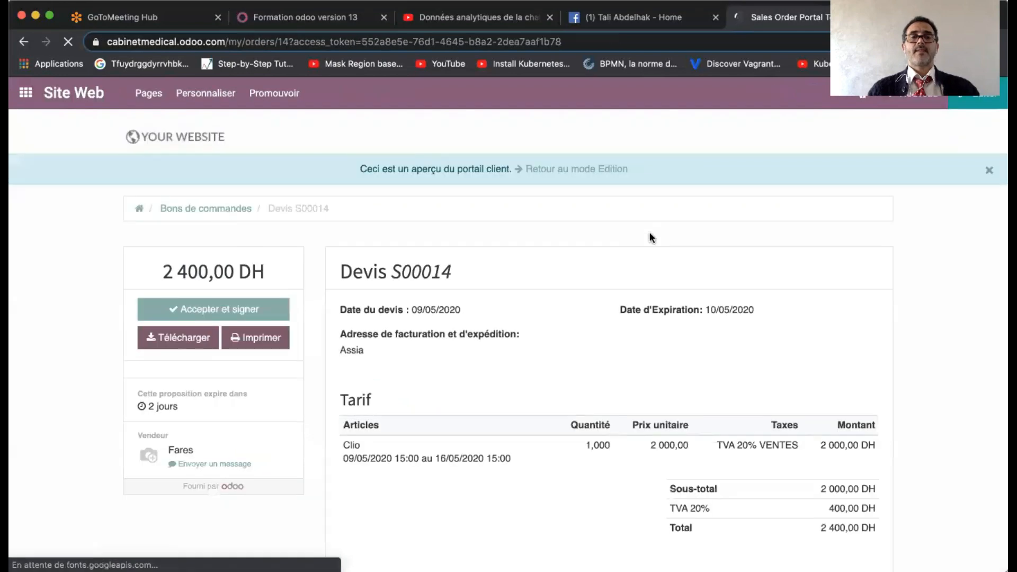
Step: Examine the quotation in the customer preview: rental line, totals, payment terms, the accept, comment and reject options, and the message area
scroll(650, 233, "down", 1)
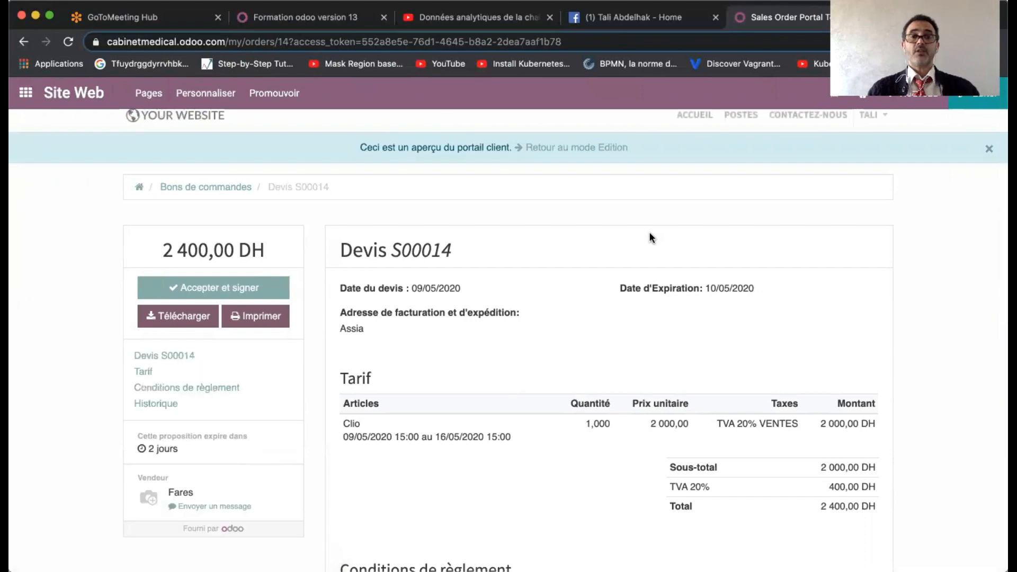
scroll(650, 234, "down", 1)
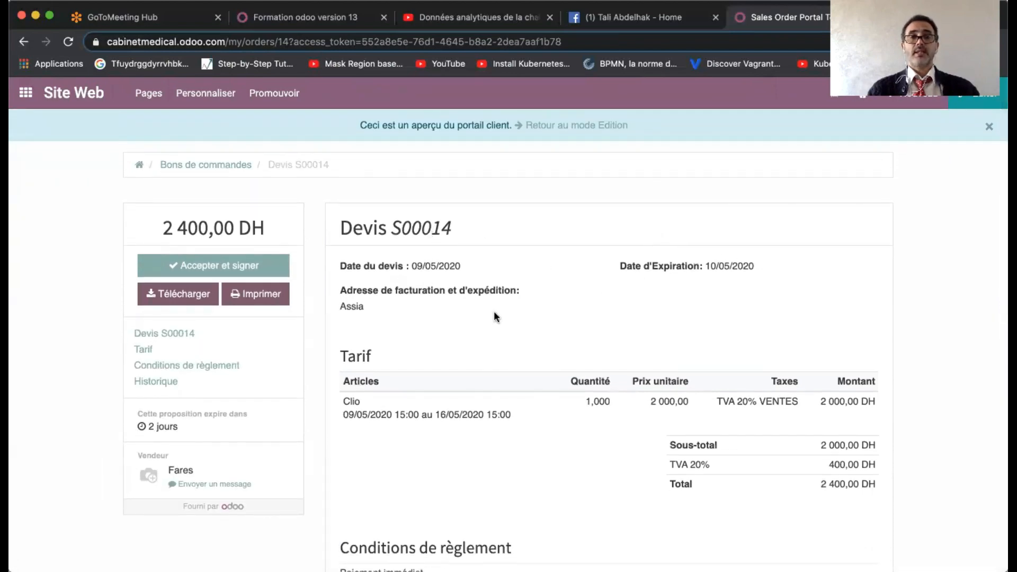
scroll(493, 310, "down", 5)
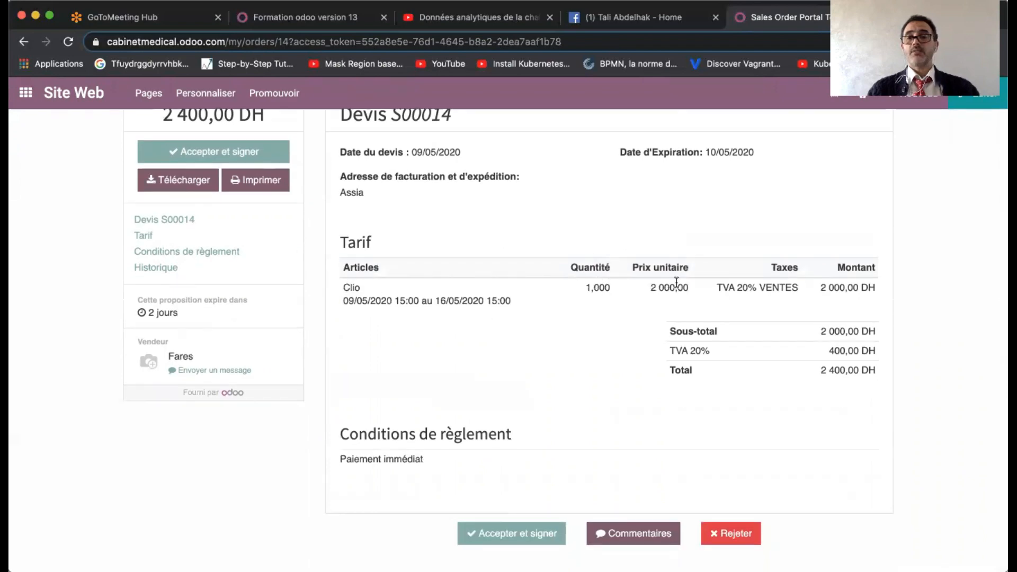
scroll(716, 418, "down", 4)
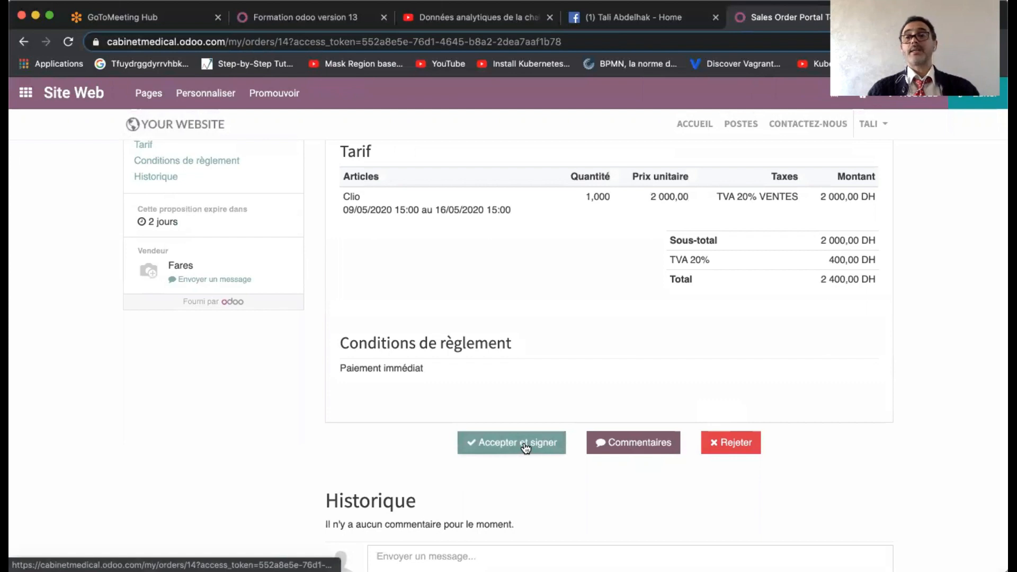
left_click(642, 443)
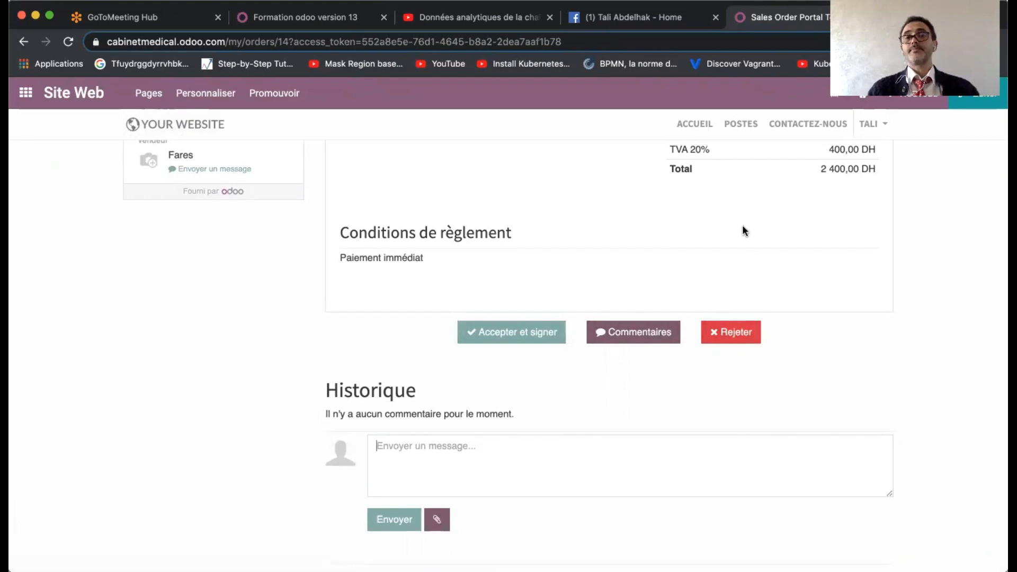
scroll(742, 224, "up", 3)
scroll(743, 229, "up", 2)
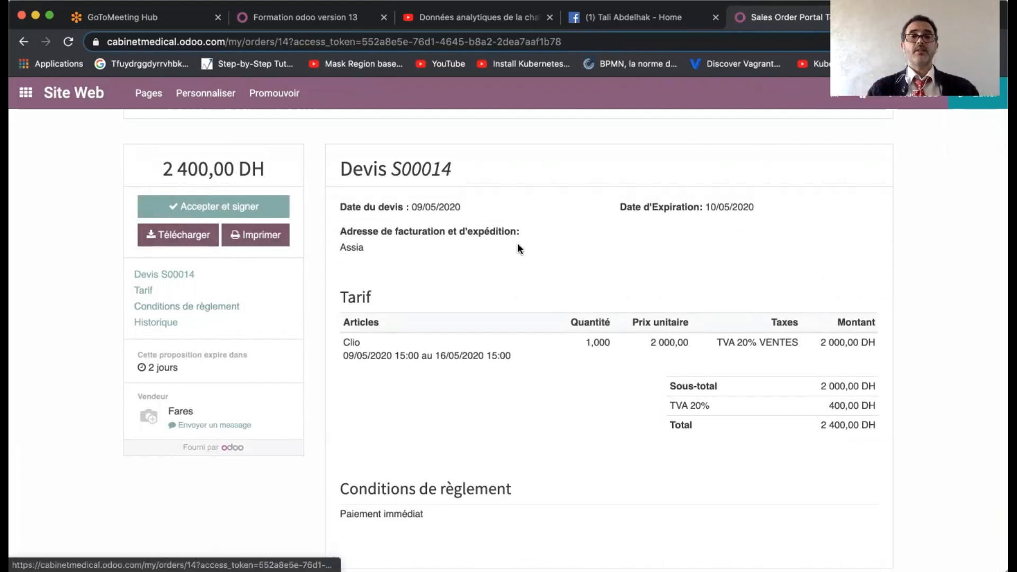
scroll(580, 241, "down", 5)
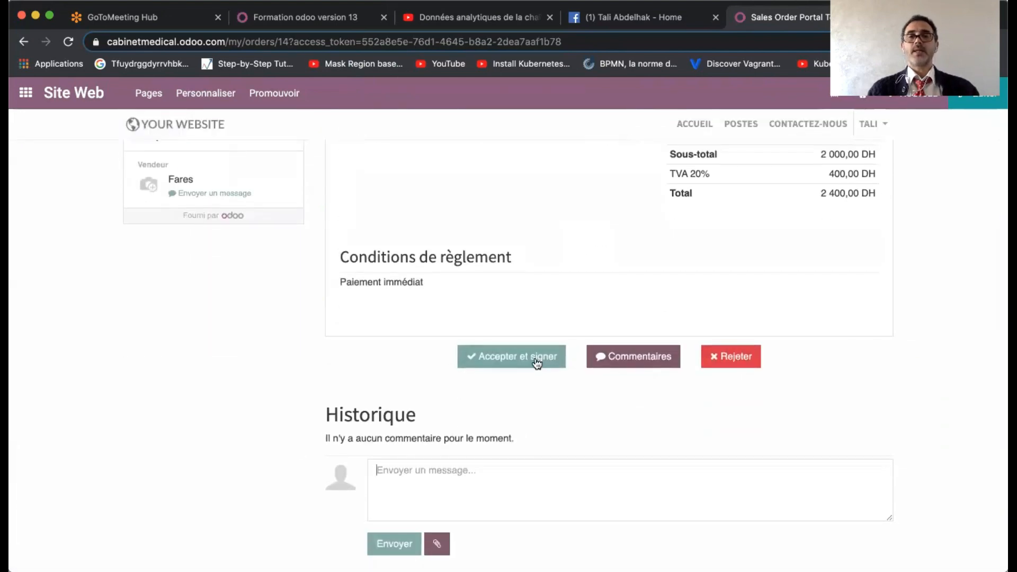
Step: Try to accept and sign the quotation on the customer's behalf with a hand-drawn signature, after previewing the automatic one
left_click(505, 359)
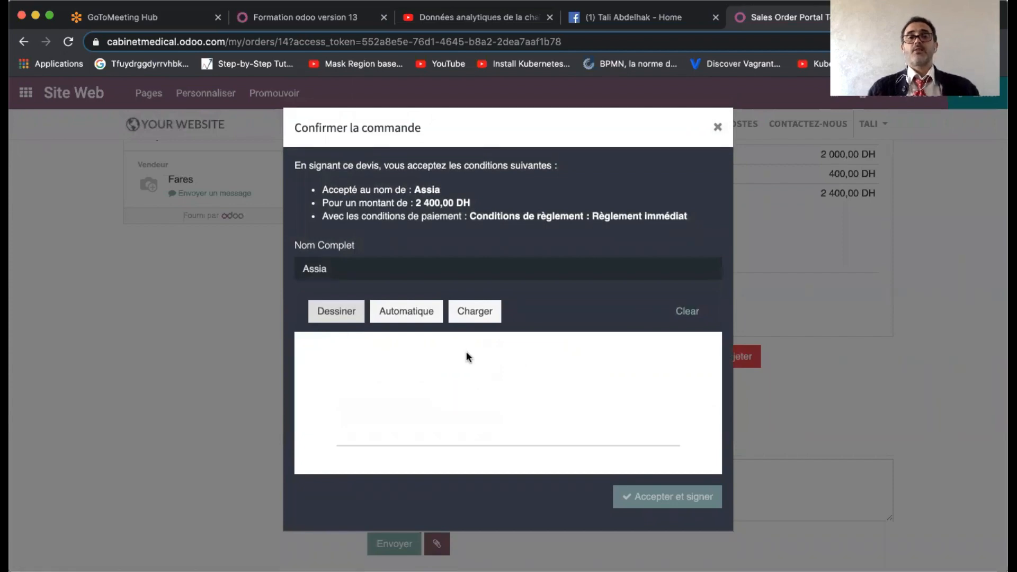
double_click(354, 269)
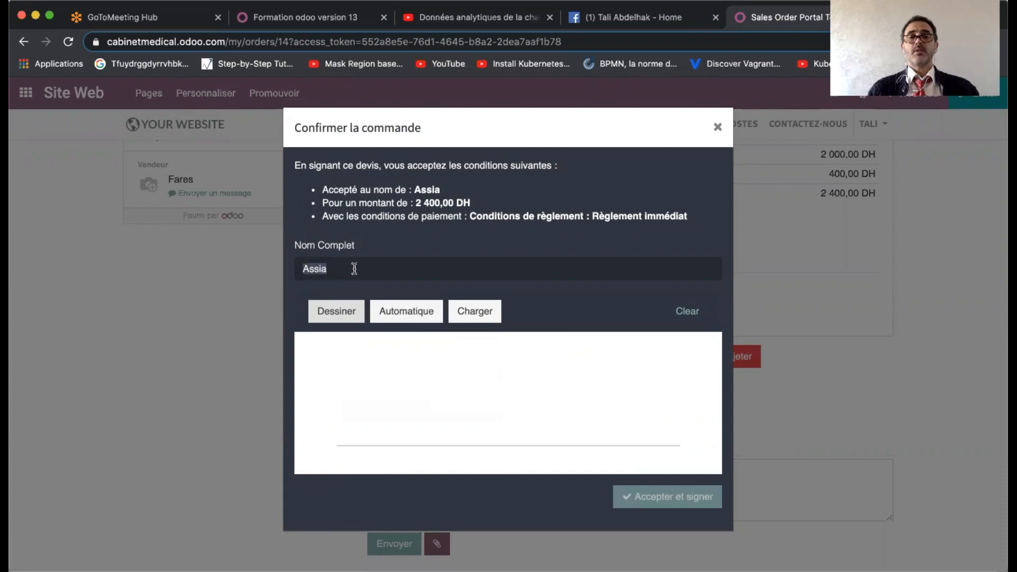
left_click(411, 311)
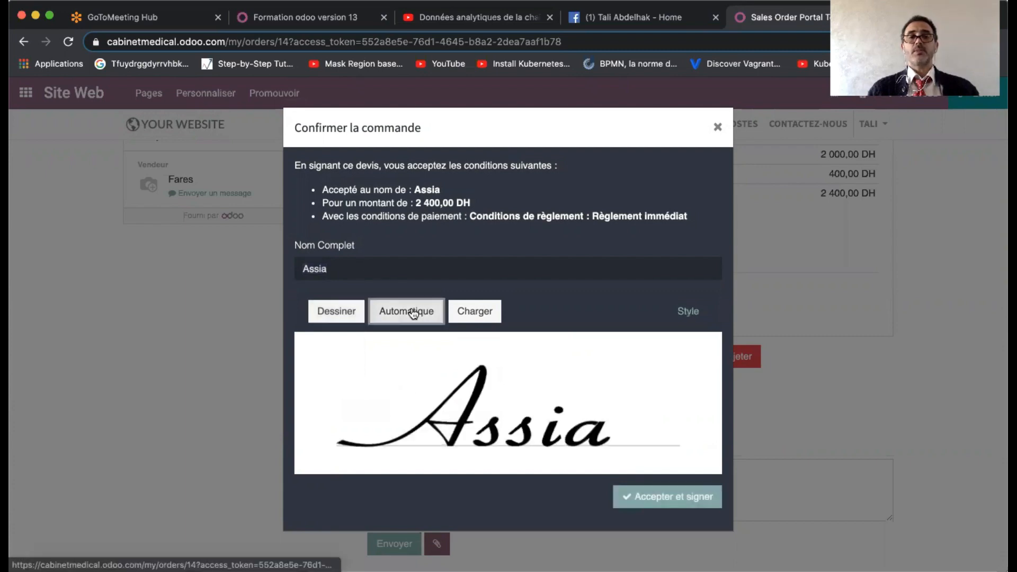
left_click(348, 313)
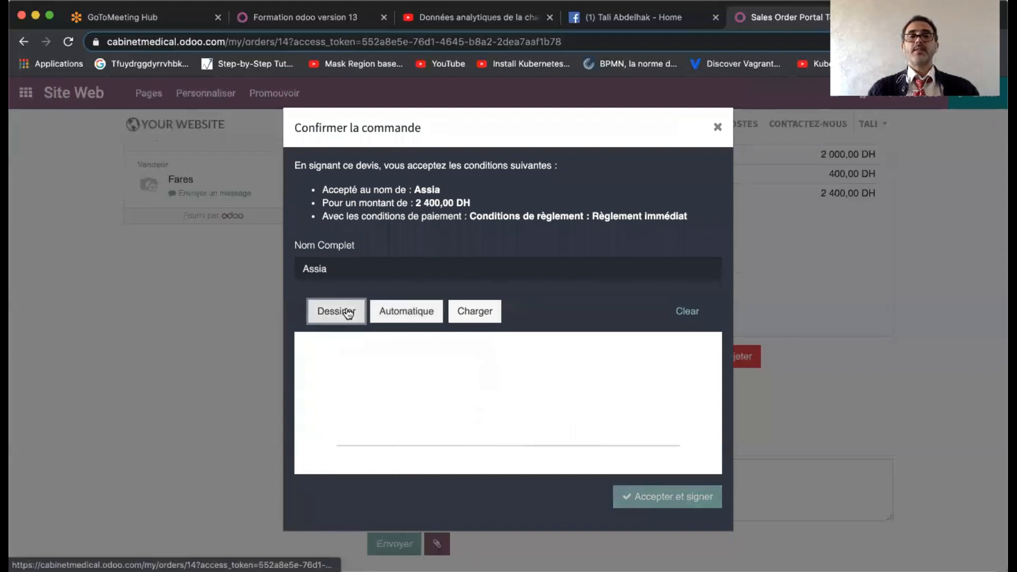
mouse_move(387, 401)
left_mouse_down()
mouse_move(490, 360)
mouse_move(384, 419)
left_mouse_up()
mouse_move(422, 346)
left_mouse_down()
mouse_move(489, 386)
mouse_move(428, 434)
left_mouse_up()
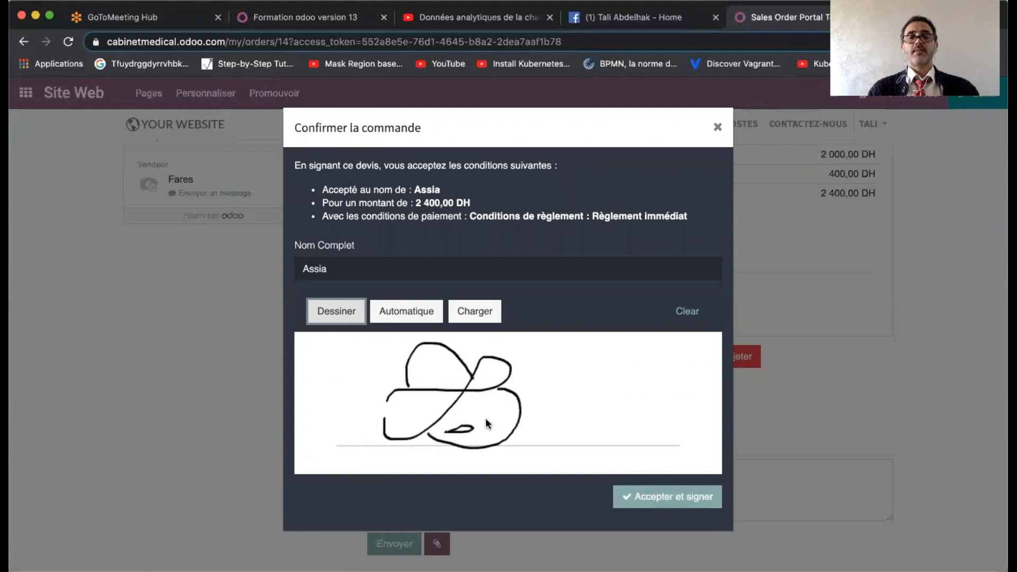
left_click_drag(494, 425, 482, 433)
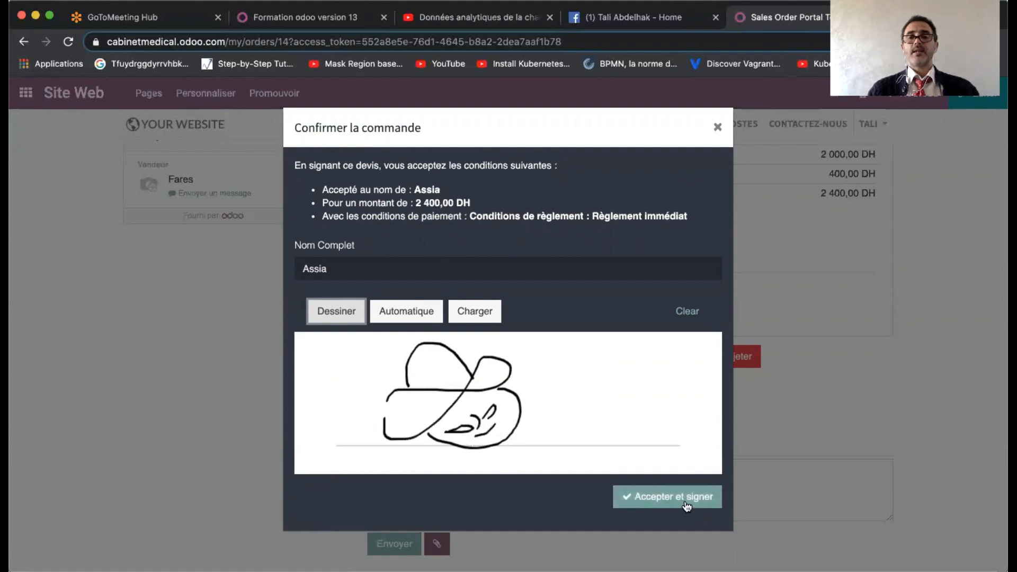
left_click(685, 501)
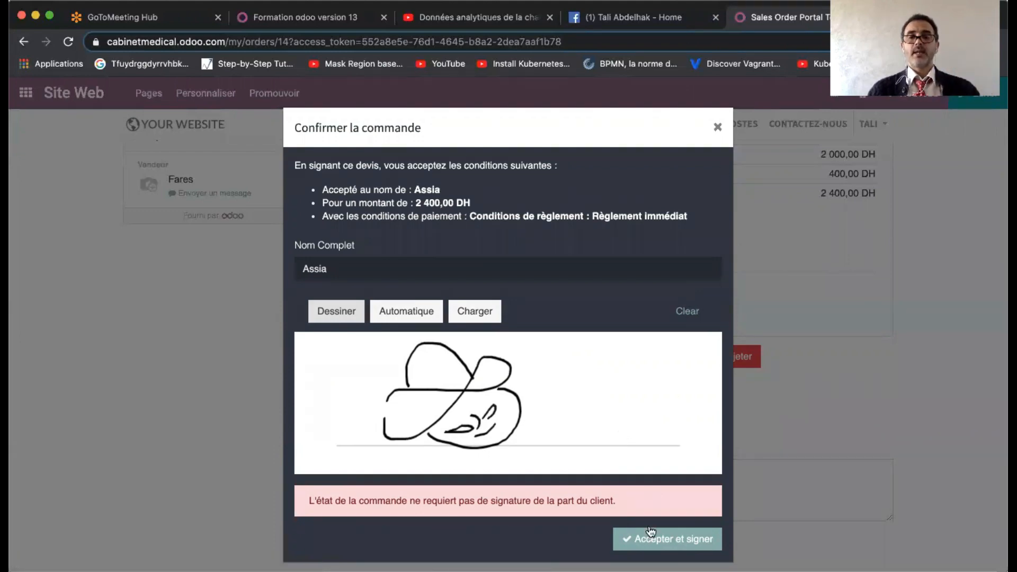
left_click(718, 128)
Step: Return from the customer preview to edit mode and confirm the Clio rental order
scroll(434, 242, "up", 6)
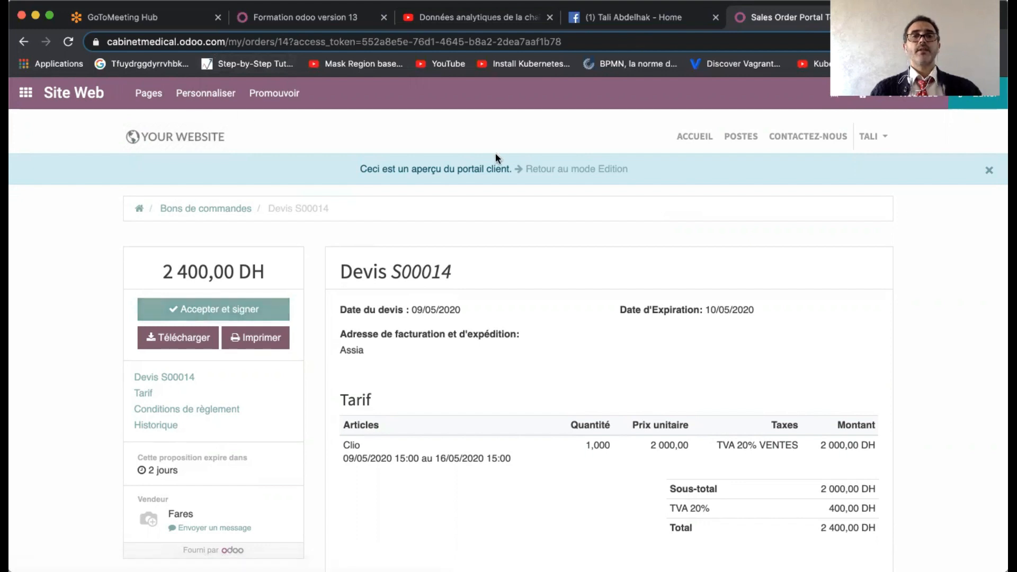
left_click(568, 169)
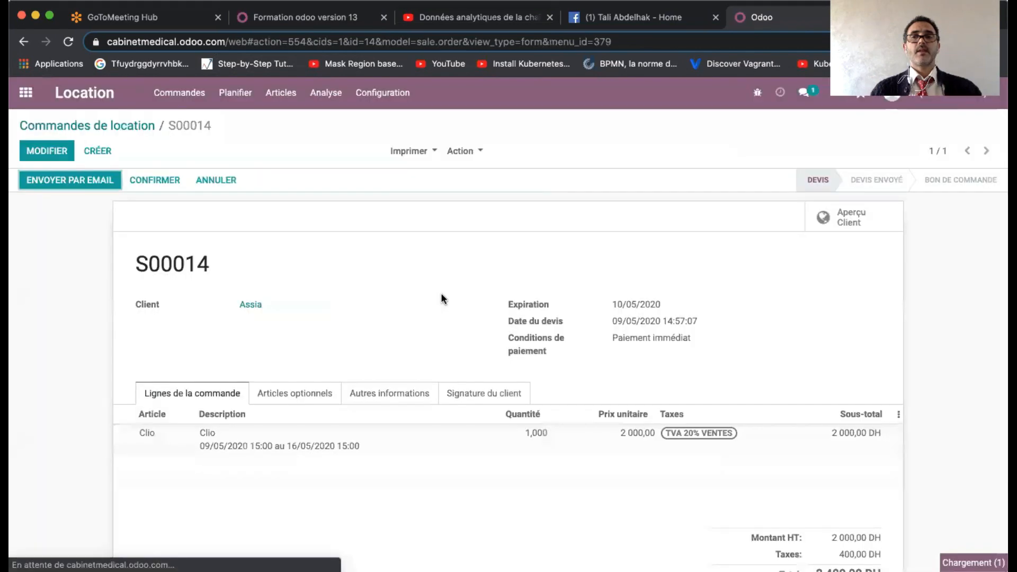
left_click(177, 182)
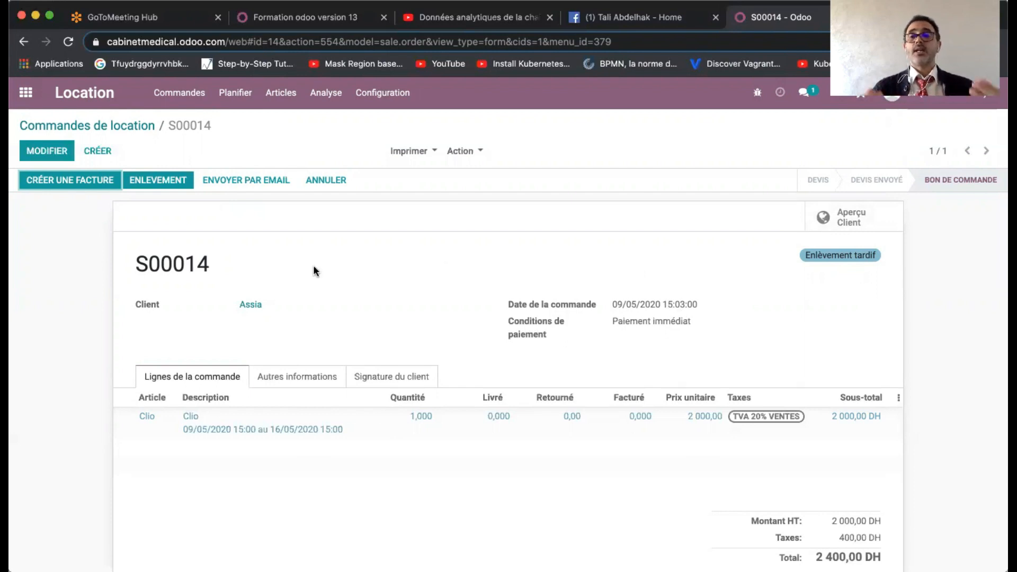
Step: Open the planned rentals schedule and examine the Clio booking alongside the other vehicles' rentals for May 2020
left_click(234, 105)
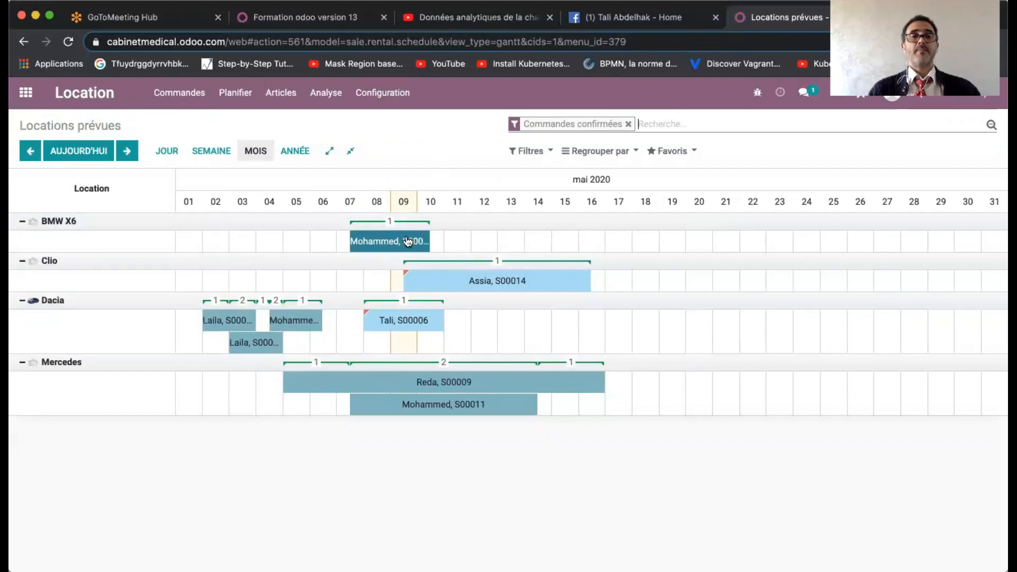
mouse_move(382, 243)
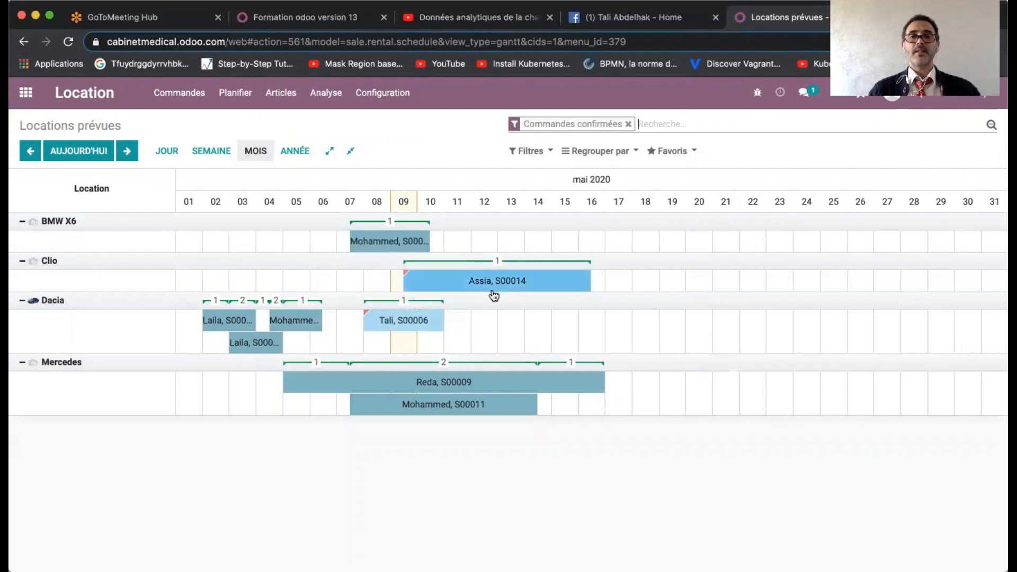
mouse_move(538, 286)
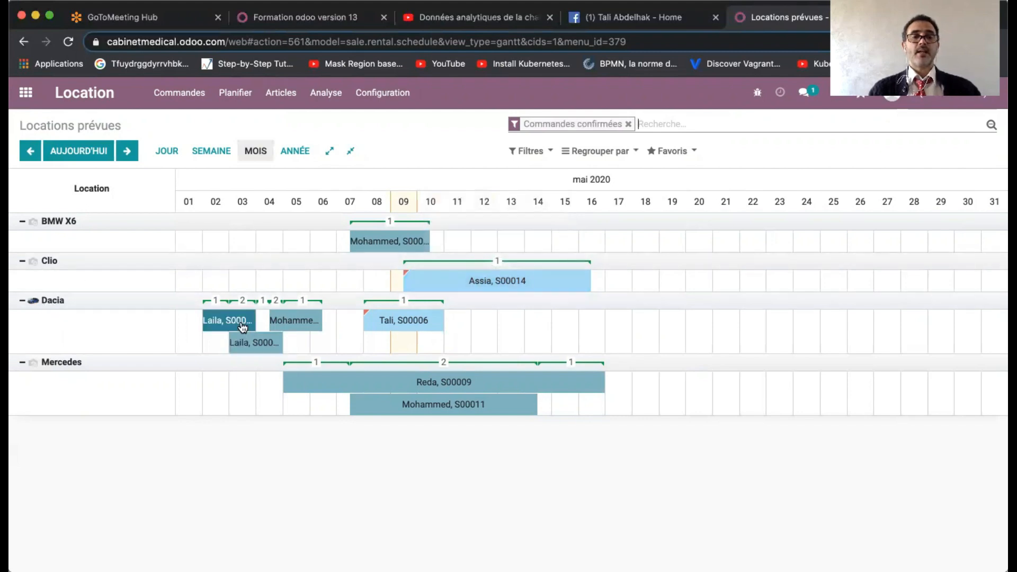
Step: Examine the May 2020 bookings for the Dacia and Mercedes, removing the confirmed-orders filter to include the Dacia quotation
mouse_move(244, 326)
mouse_move(289, 323)
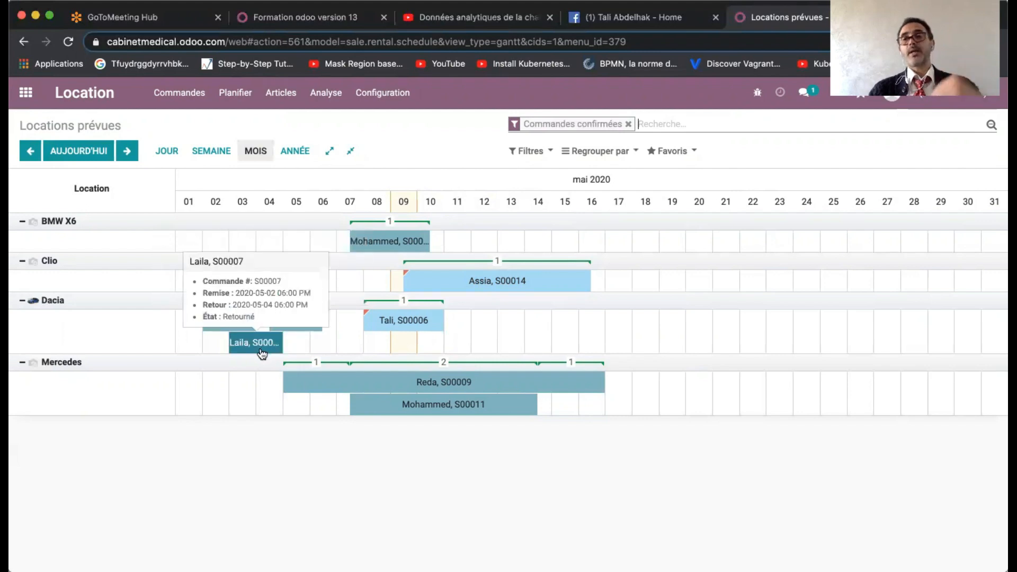
mouse_move(415, 328)
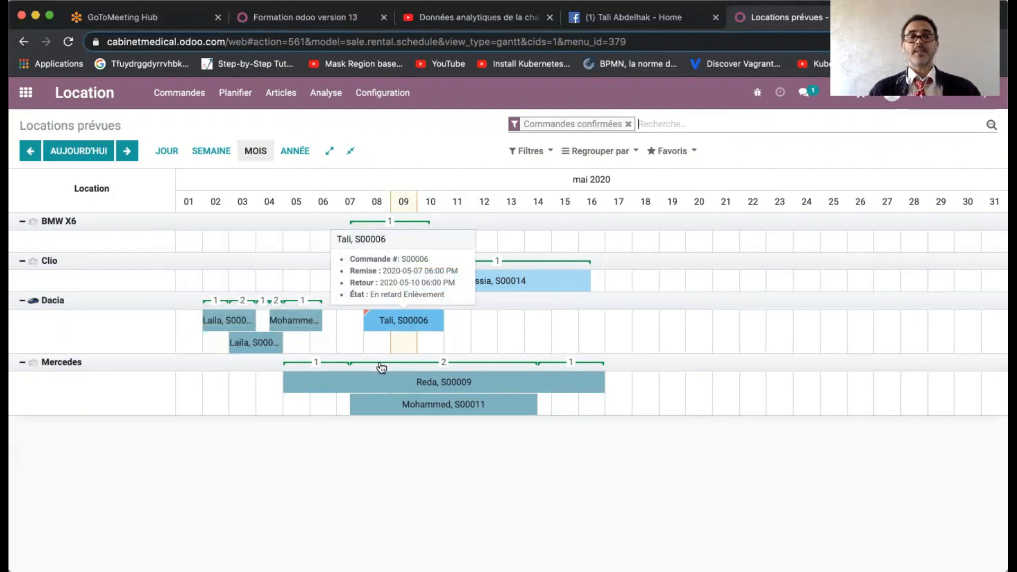
mouse_move(383, 405)
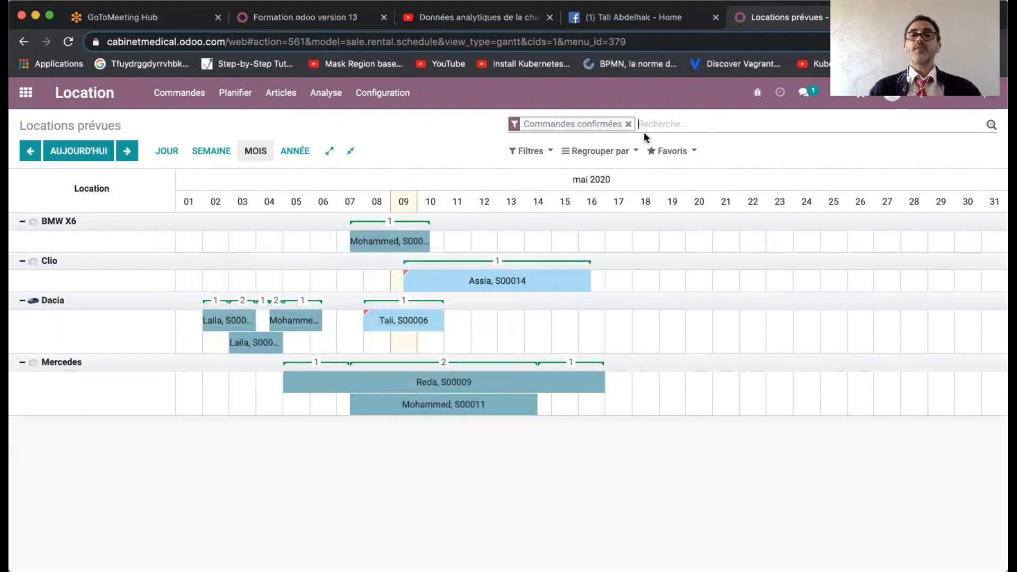
left_click(628, 125)
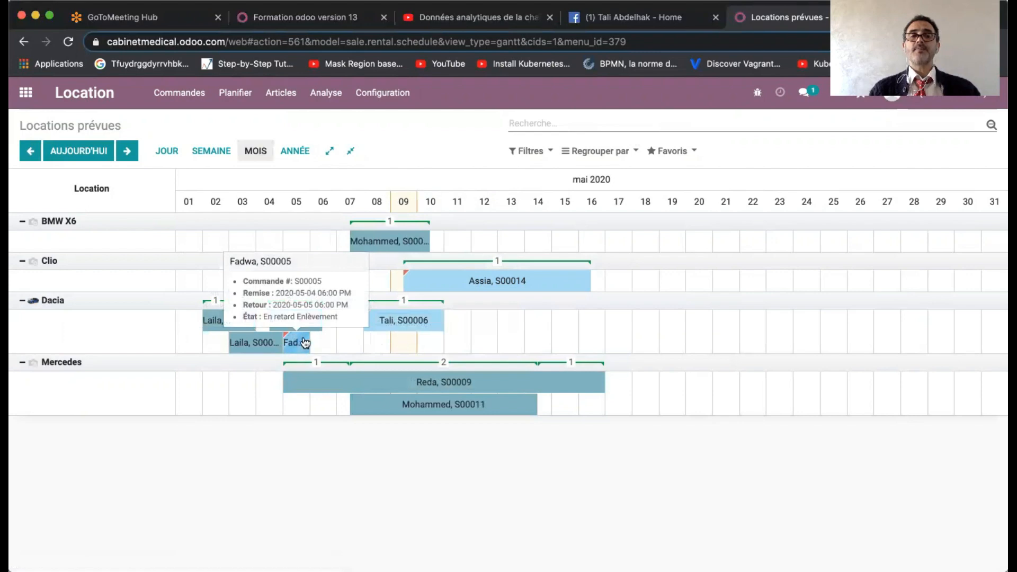
mouse_move(300, 350)
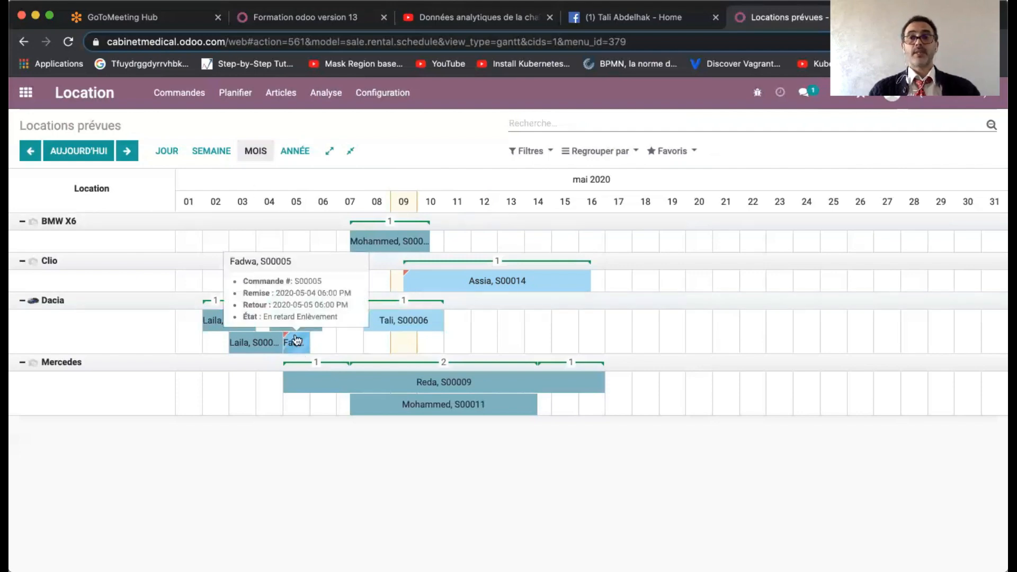
Step: View the rental schedule by week grouped by customer, check the available filters, and return to the default monthly schedule
left_click(221, 154)
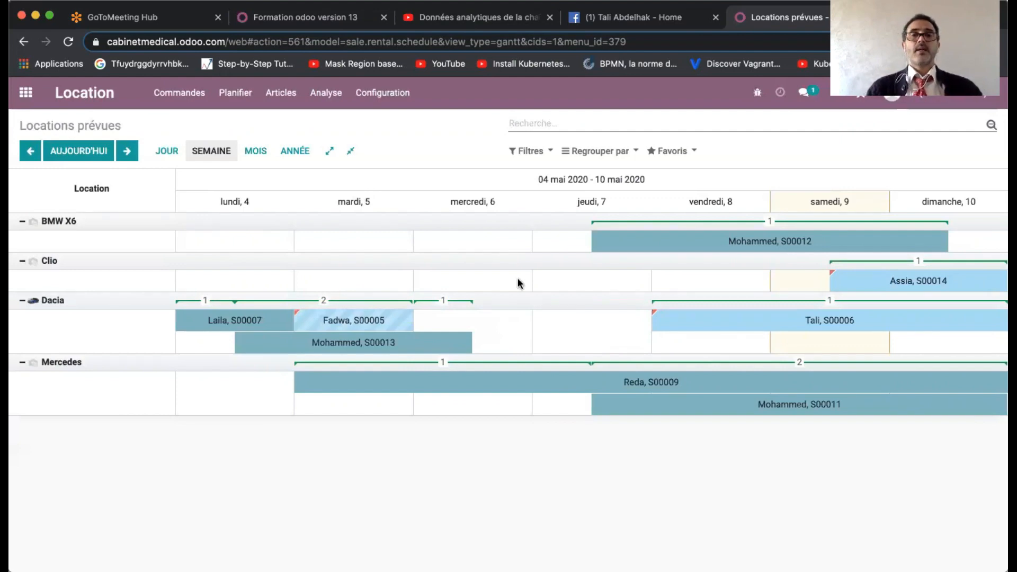
left_click(603, 154)
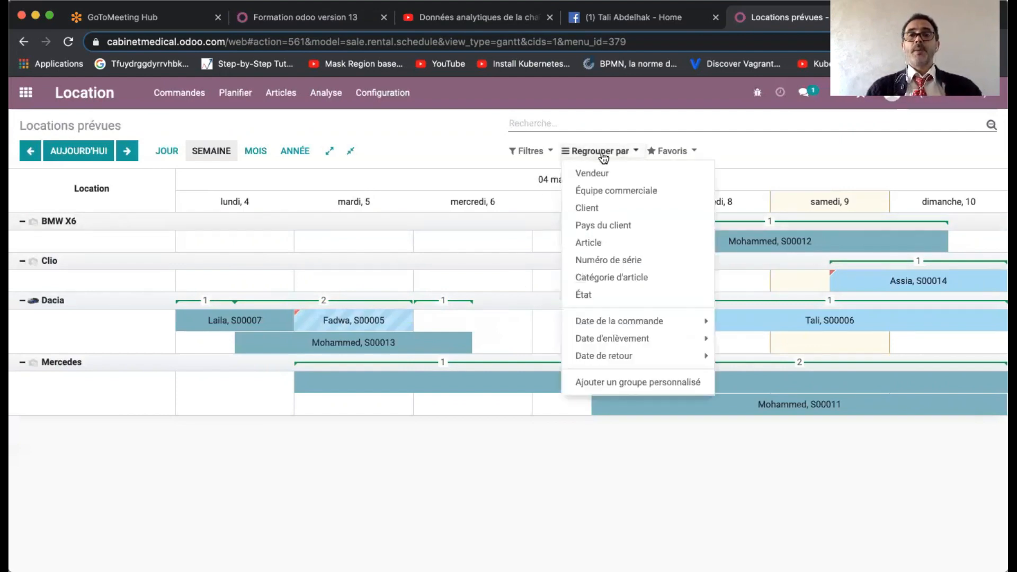
left_click(613, 211)
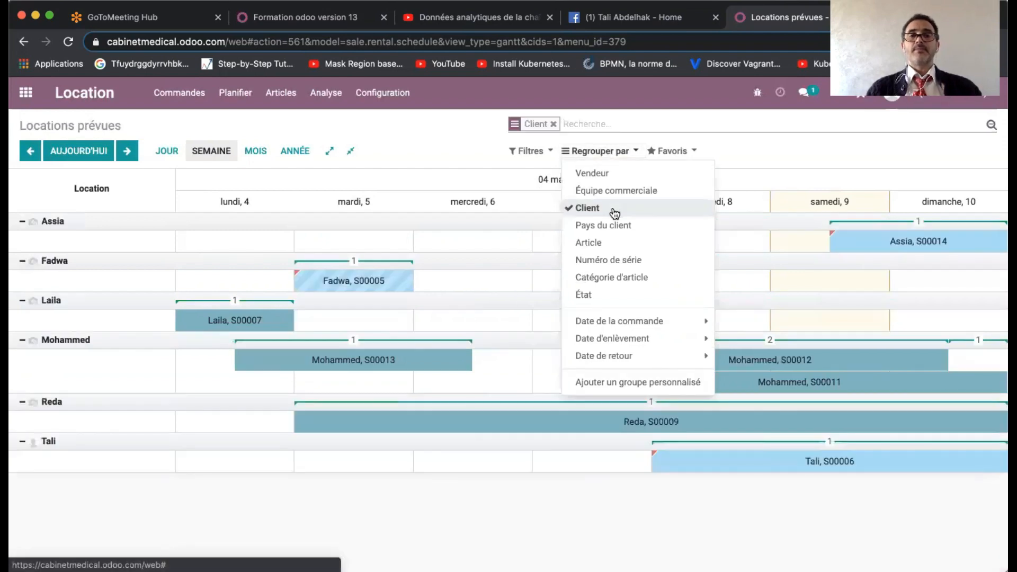
left_click(196, 375)
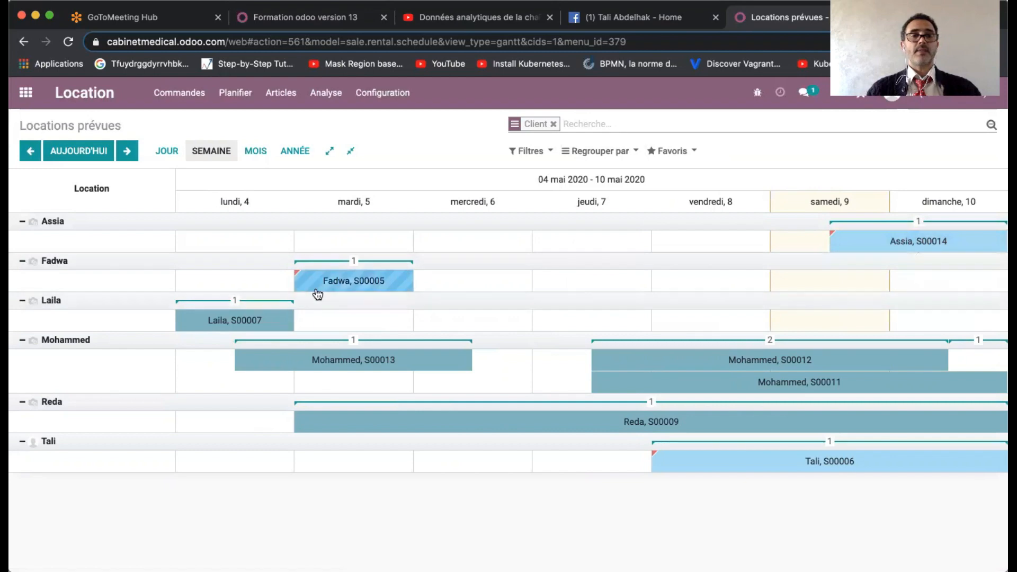
mouse_move(468, 363)
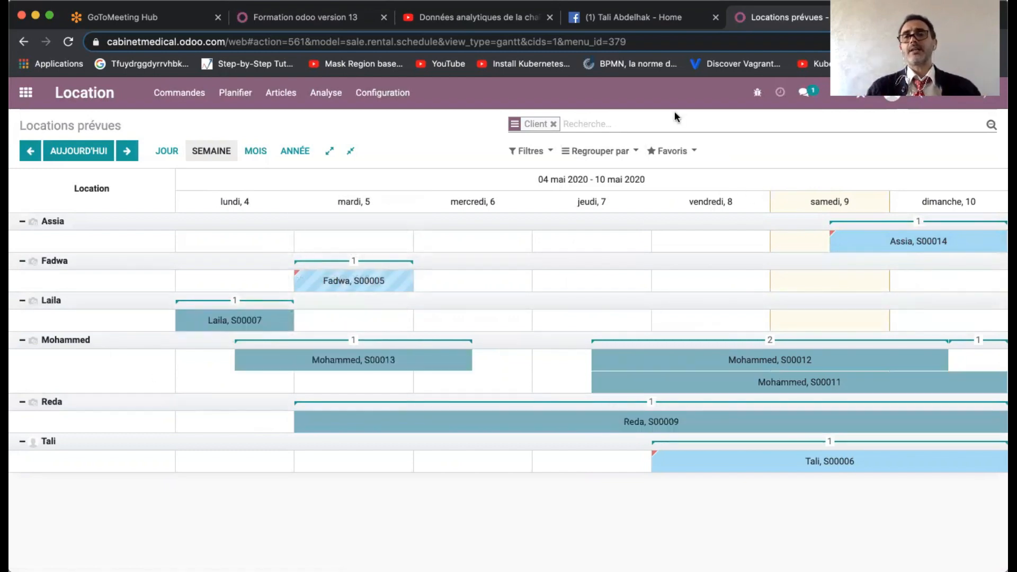
left_click(548, 152)
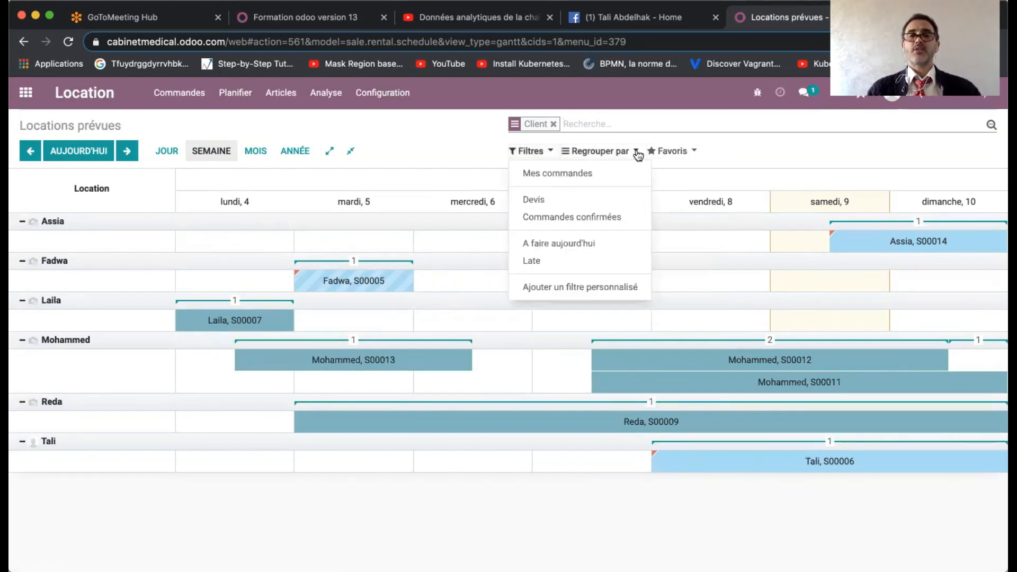
left_click(454, 132)
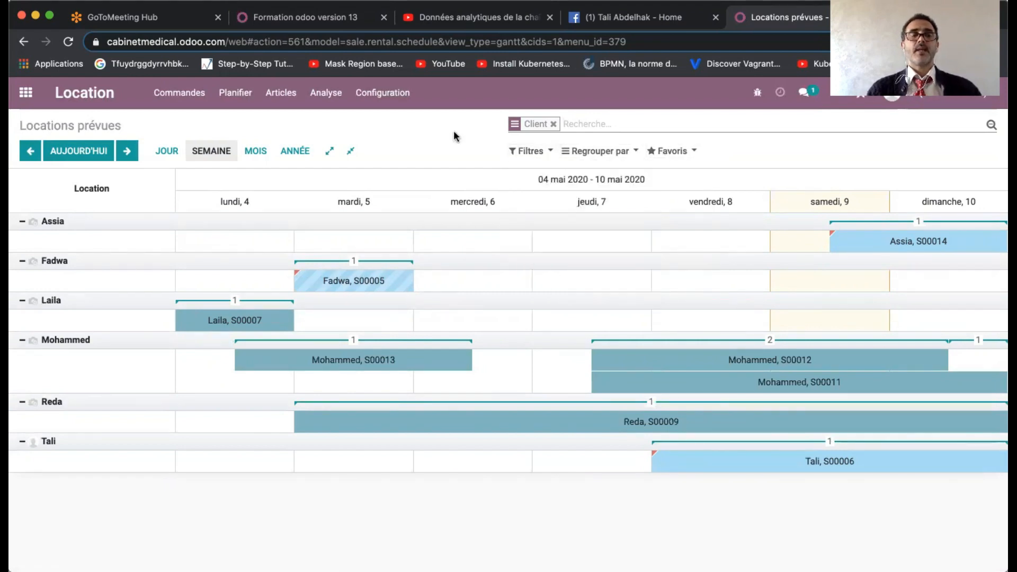
left_click(234, 94)
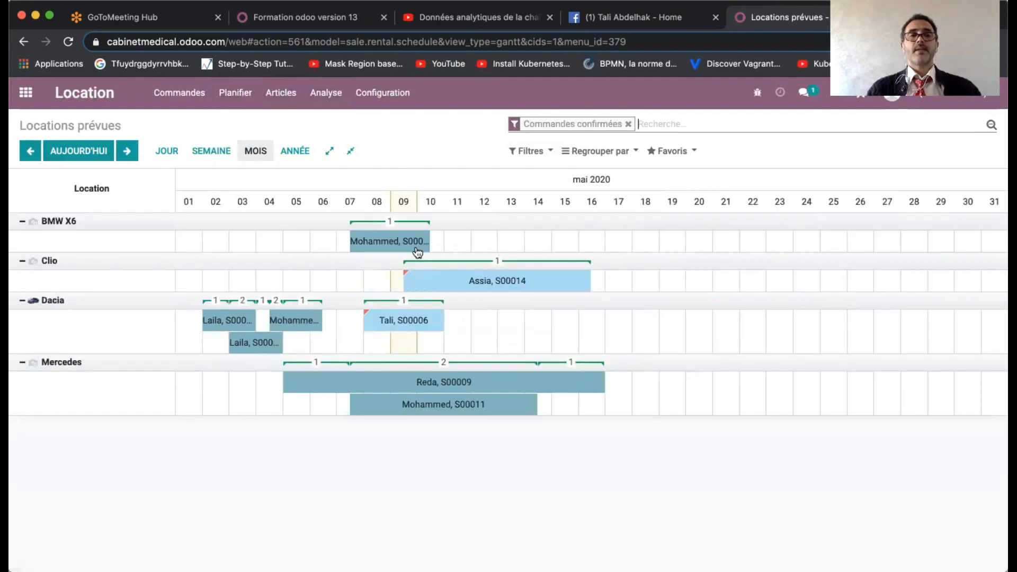
Step: Open the reserved Clio rental order and validate the vehicle's pickup with its assigned serial number
left_click(195, 95)
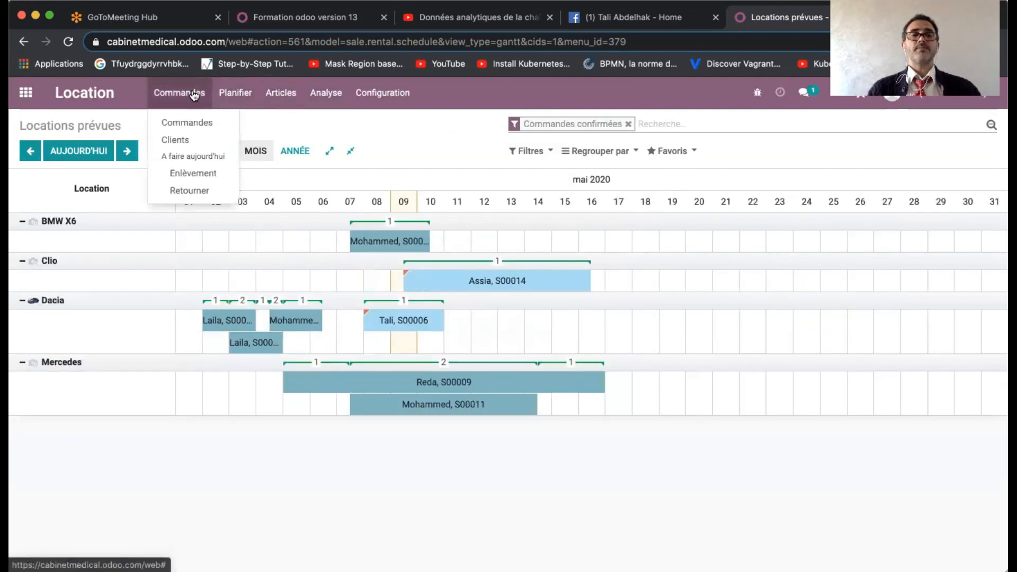
left_click(195, 119)
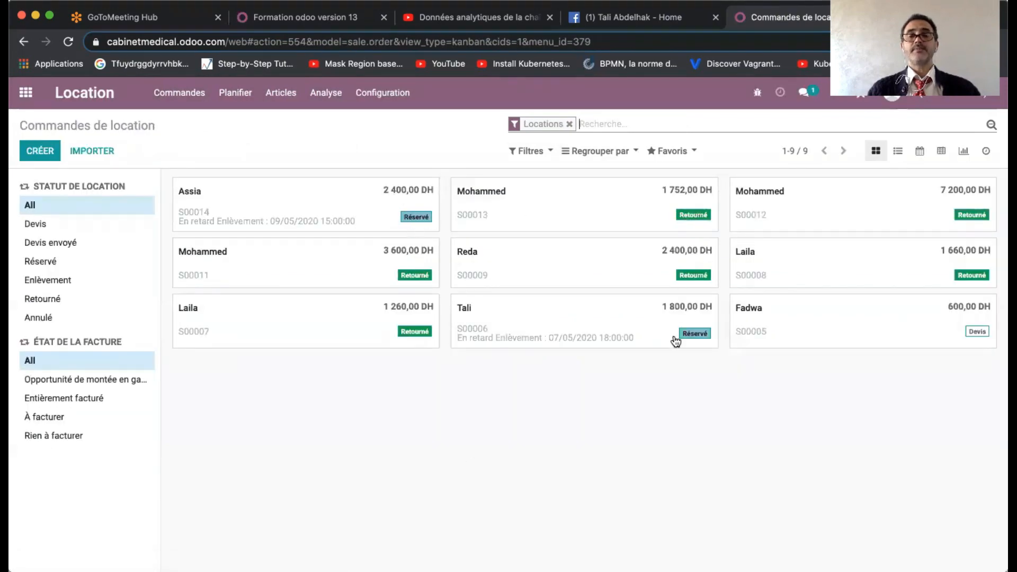
left_click(270, 202)
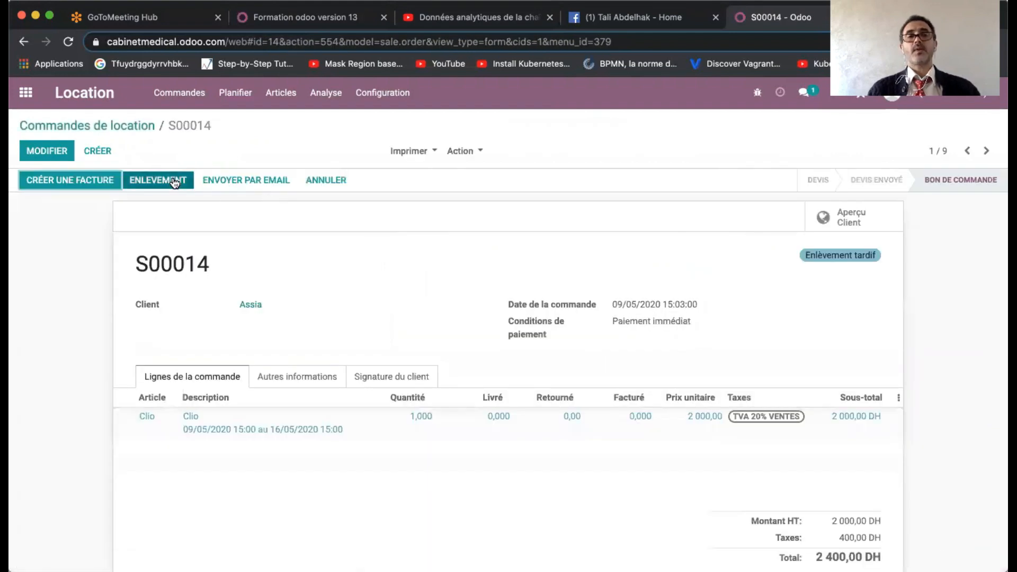
left_click(173, 180)
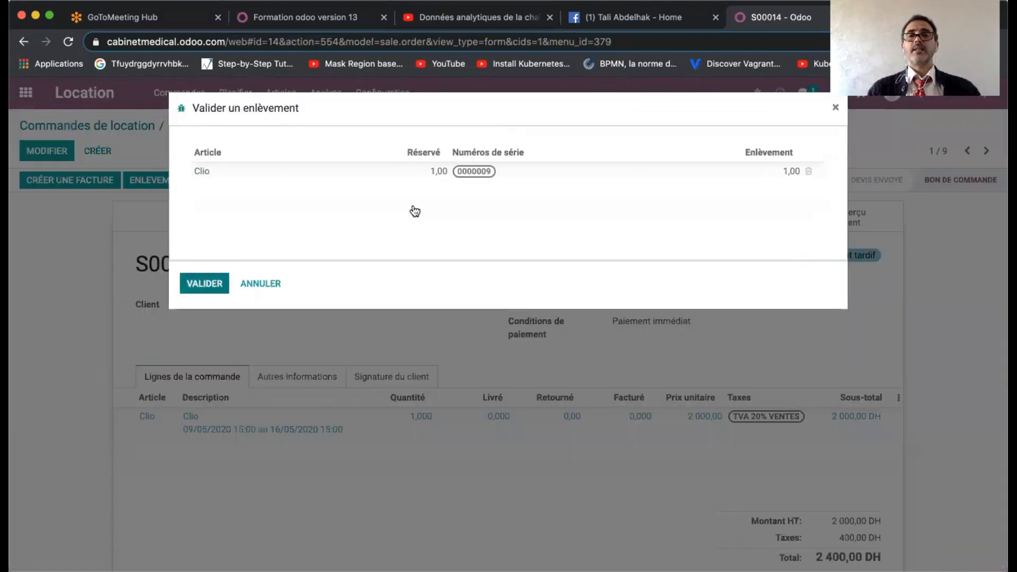
left_click(527, 173)
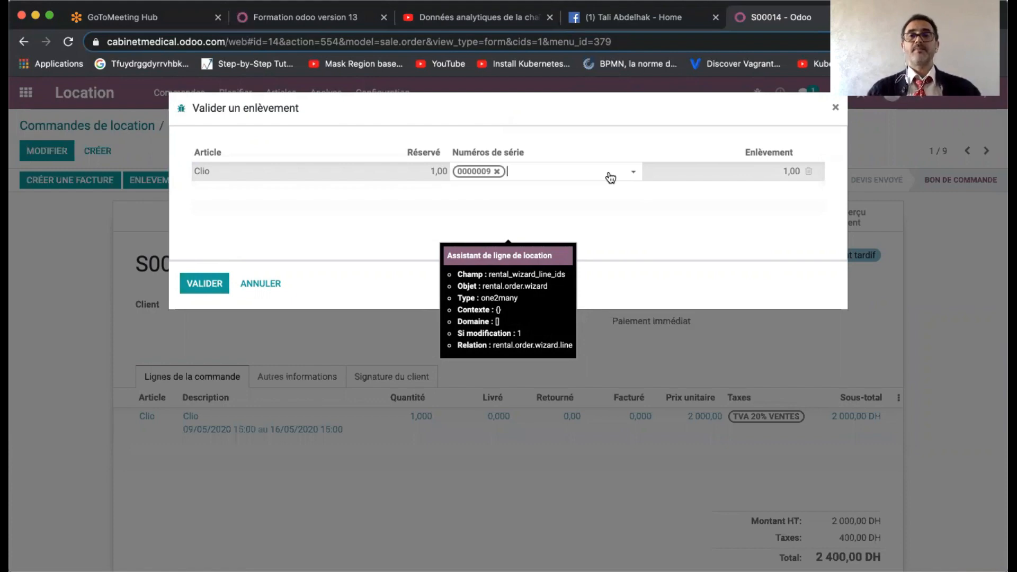
left_click(193, 285)
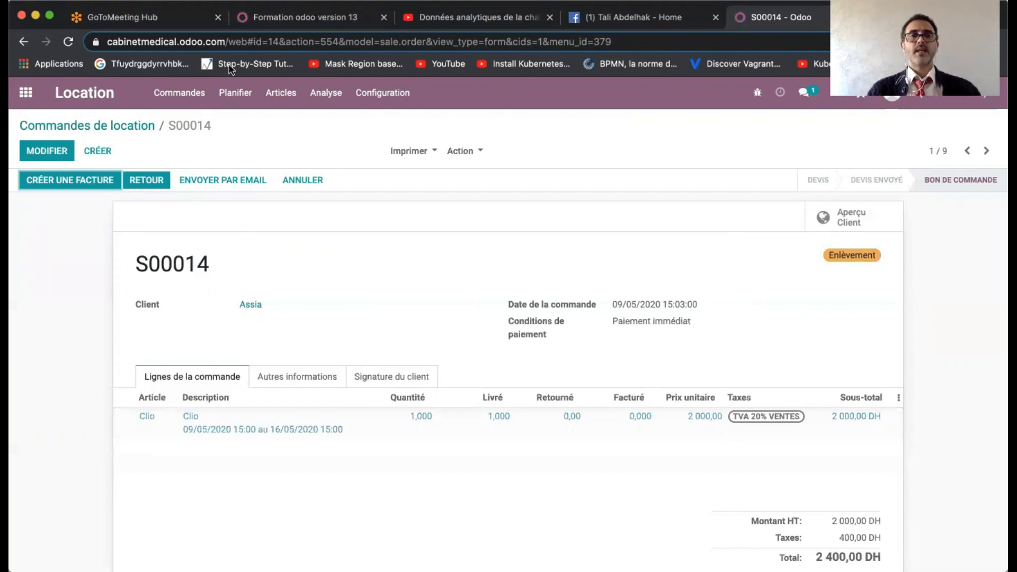
Step: Check the picked-up Clio booking in the planned rentals schedule and view its details without changing them
left_click(239, 93)
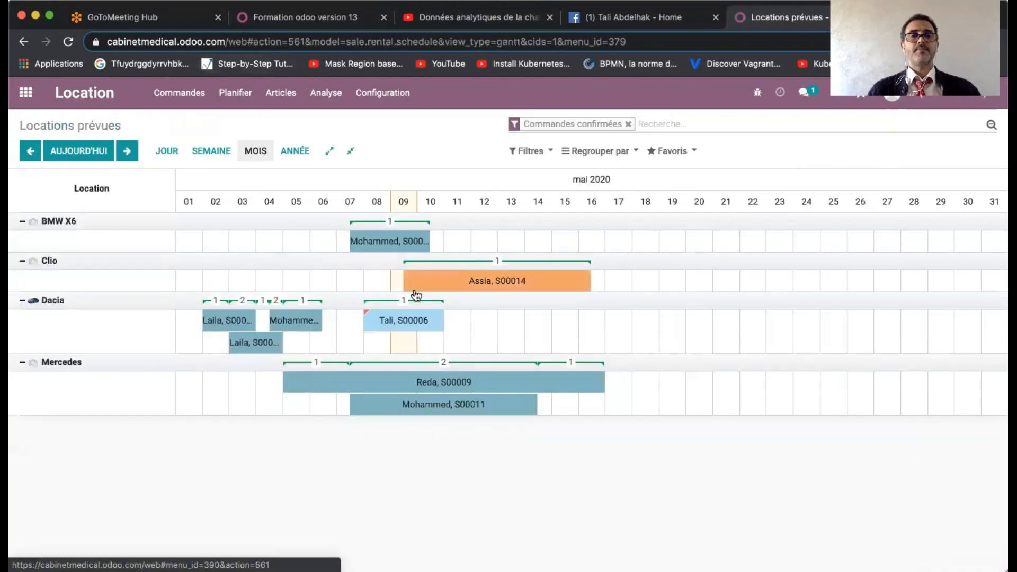
mouse_move(415, 293)
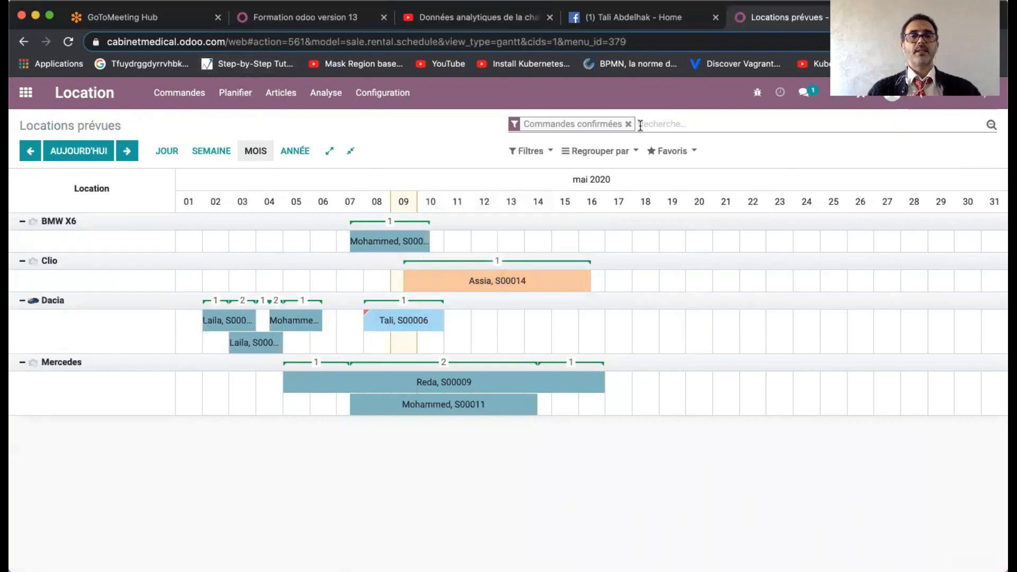
mouse_move(524, 281)
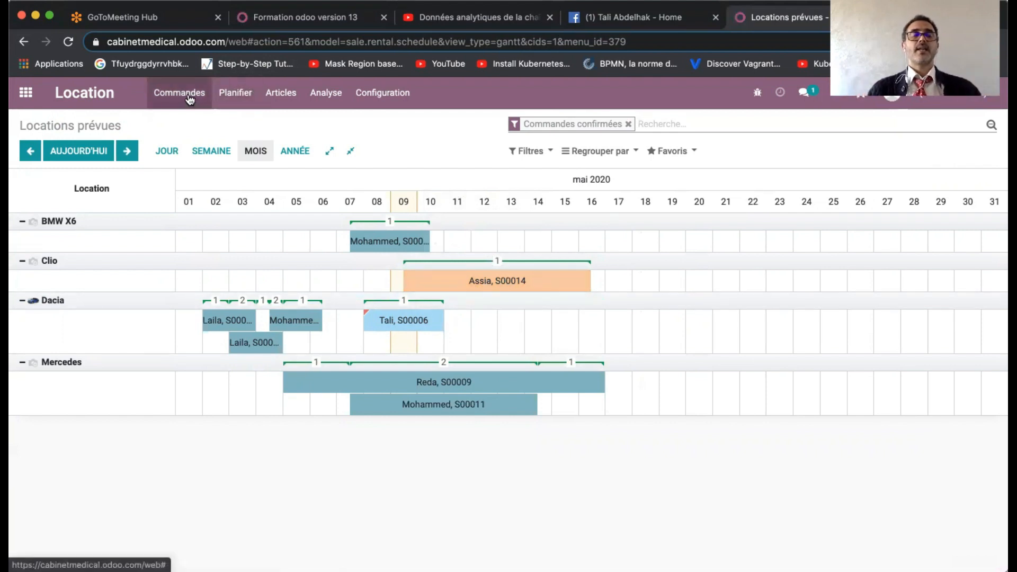
left_click(444, 283)
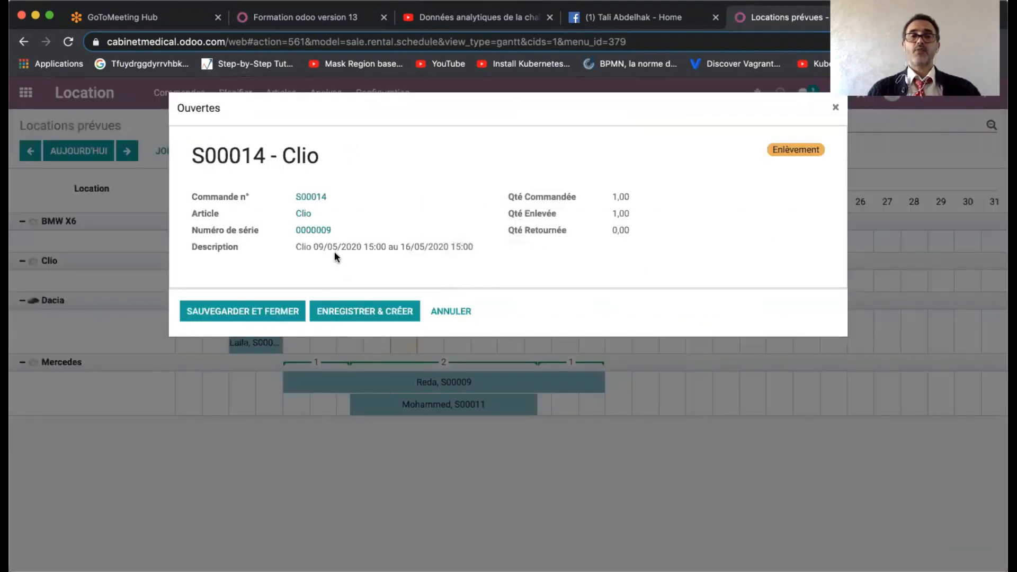
left_click(452, 311)
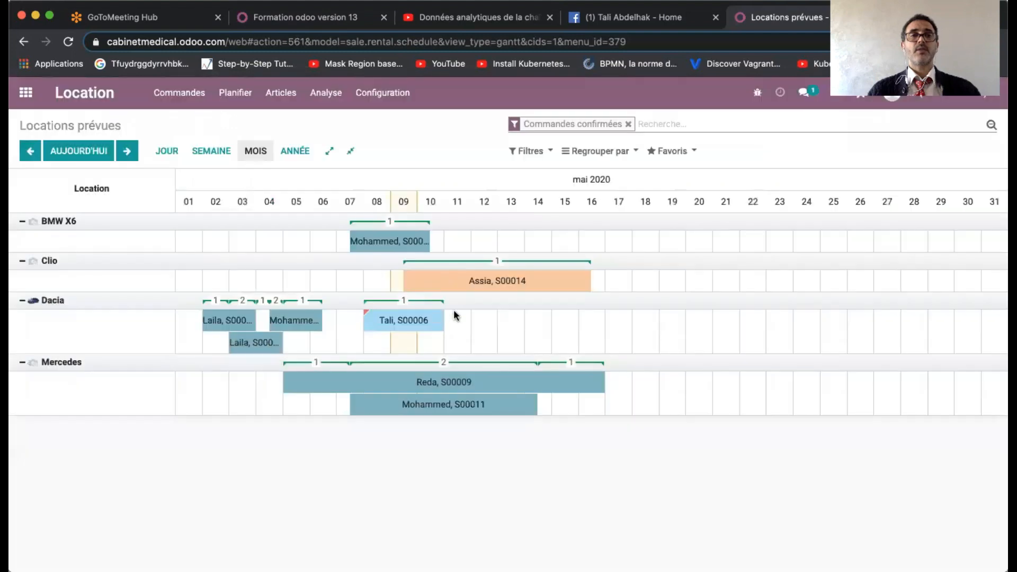
Step: Create a new rental order for the first suggested customer and add the BMW X6 (Location) article to it
left_click(177, 97)
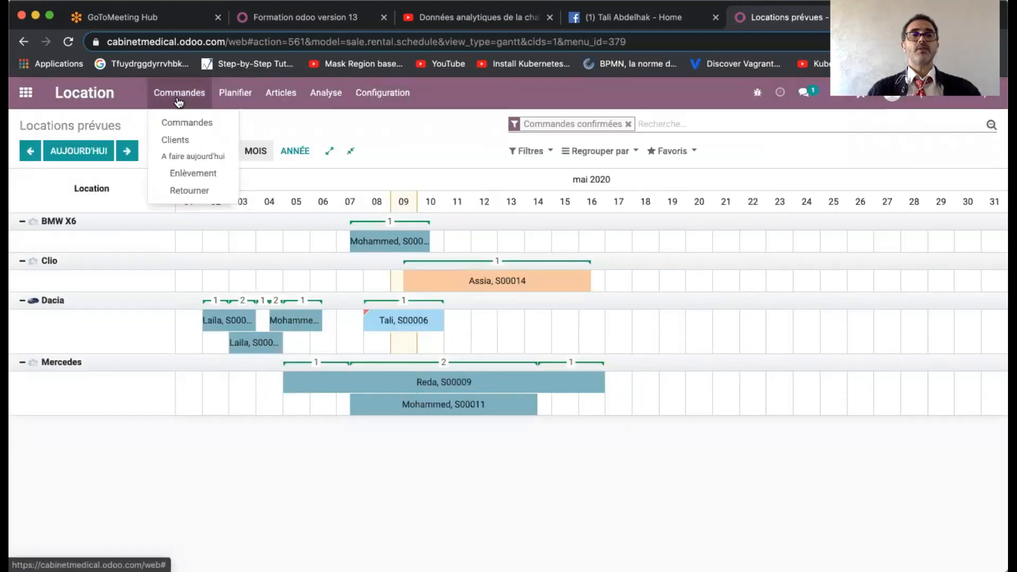
left_click(189, 122)
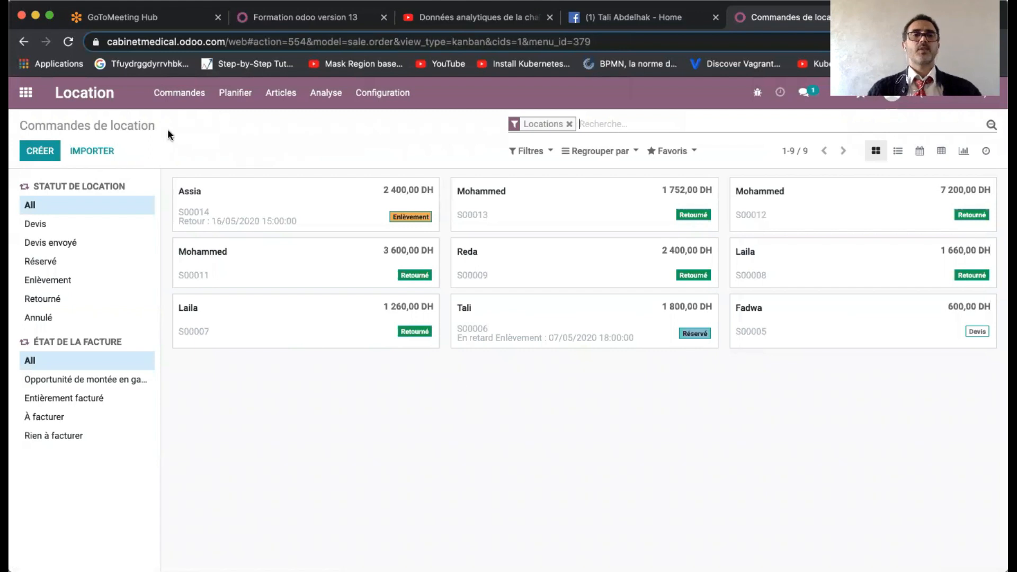
left_click(42, 153)
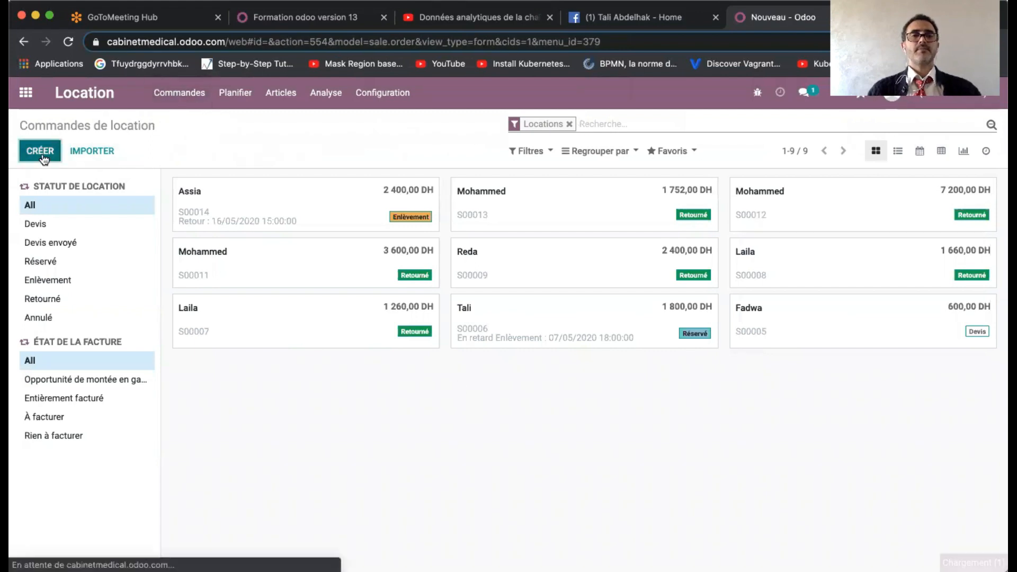
left_click(356, 307)
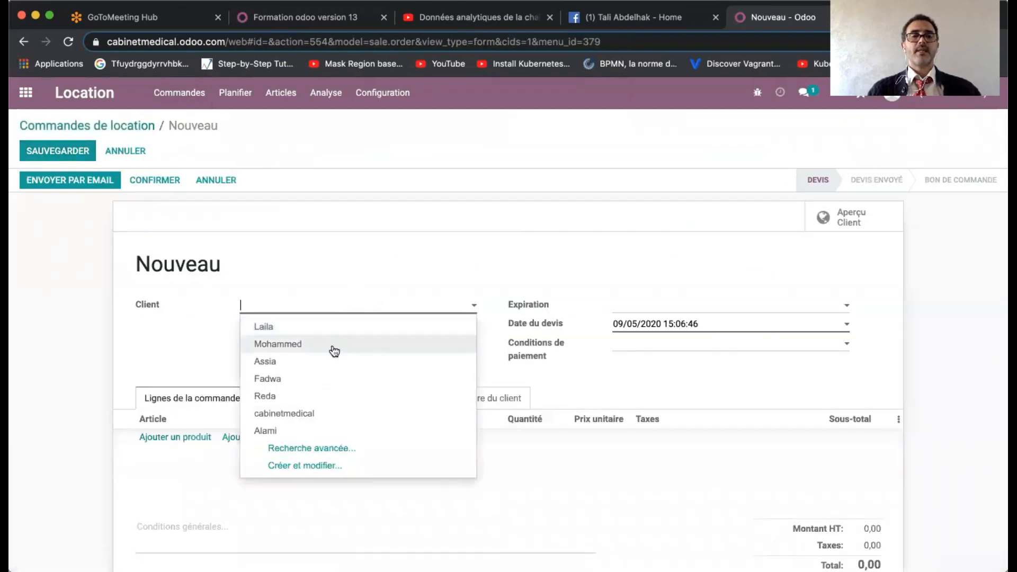
left_click(341, 326)
left_click(198, 438)
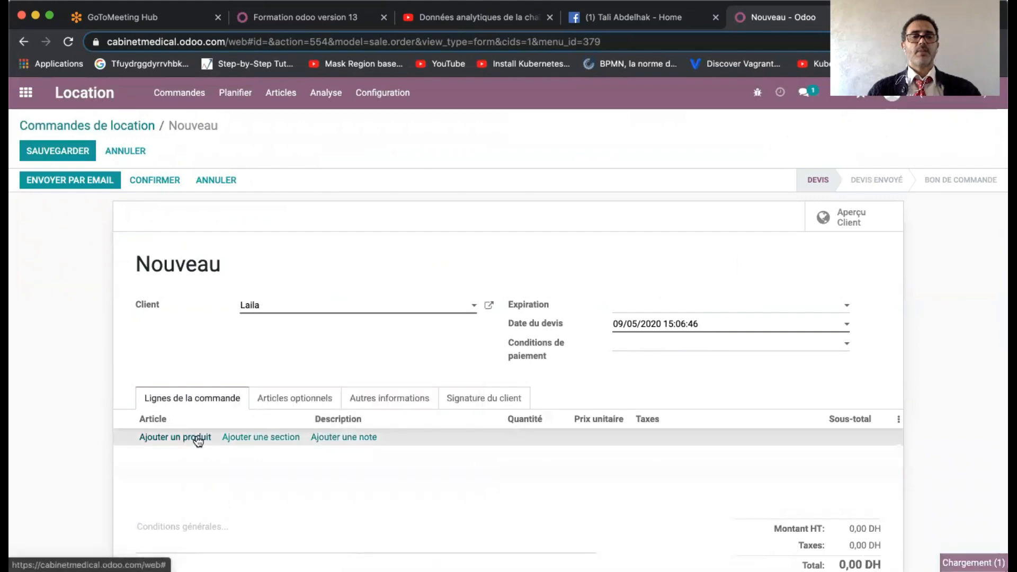
left_click(198, 440)
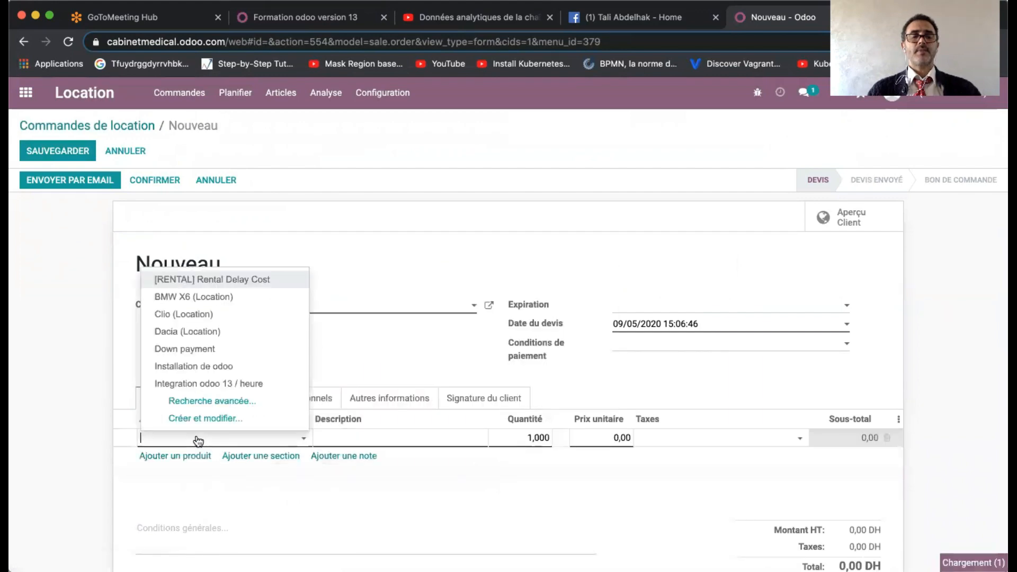
left_click(256, 303)
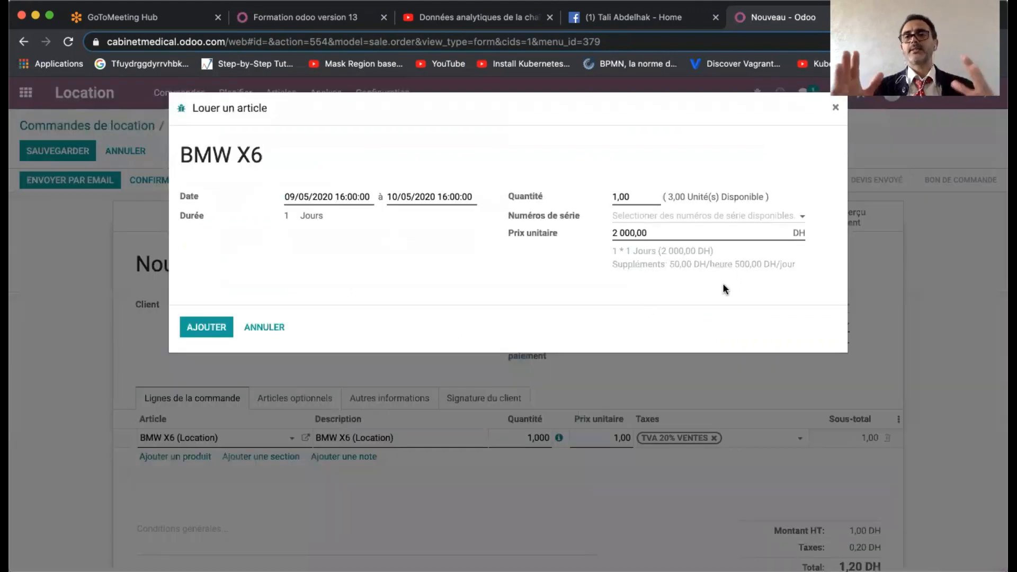
Step: Set the BMW X6 rental period from 5 May 2020 16:00 to 8 May 2020 16:00
left_click(343, 196)
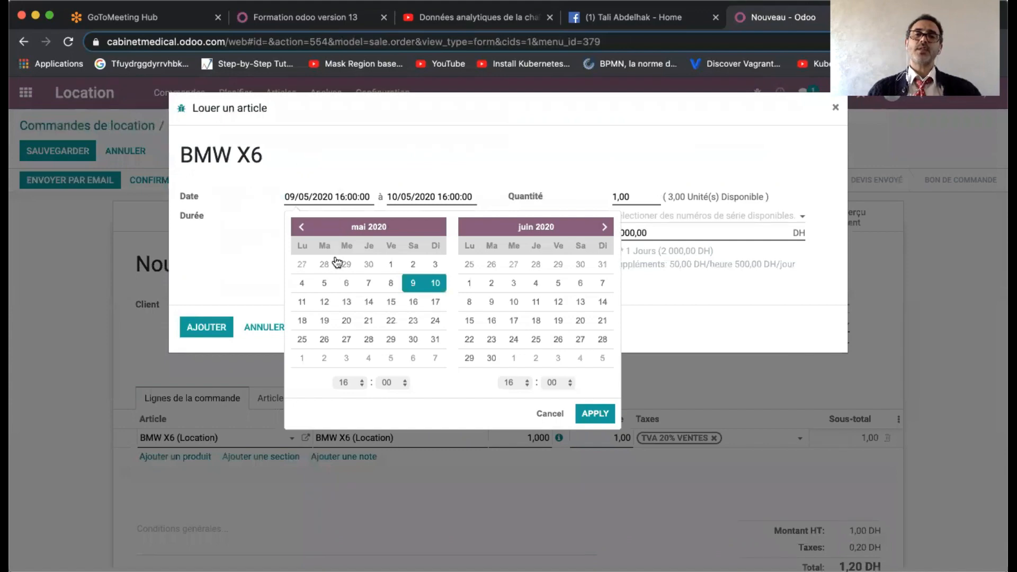
left_click(325, 284)
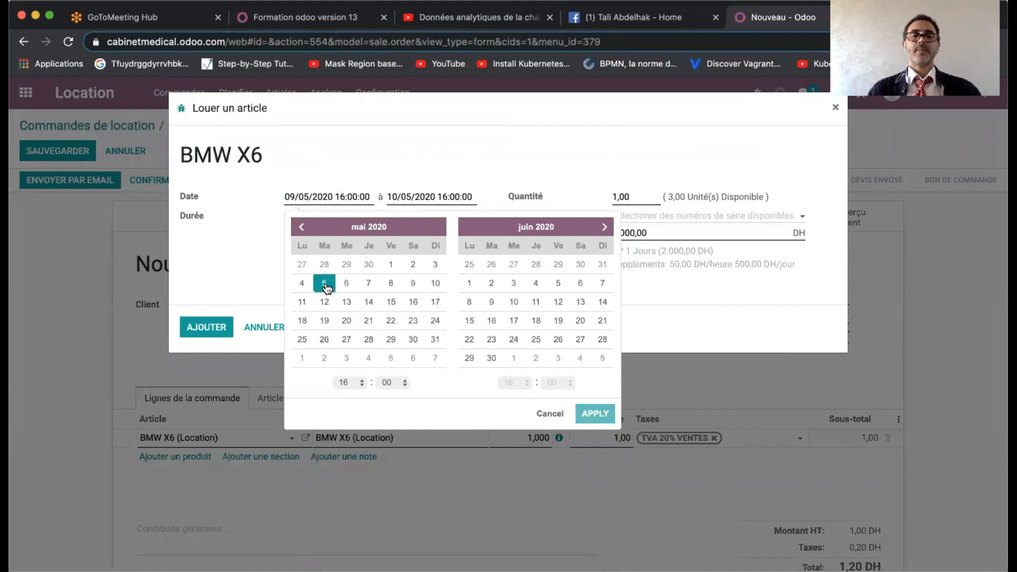
left_click(392, 286)
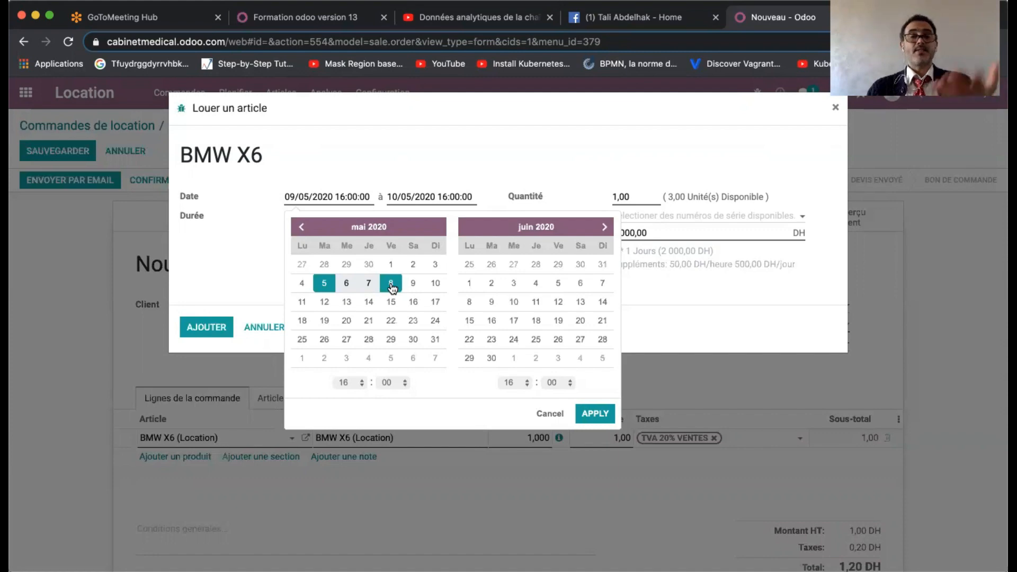
left_click(593, 415)
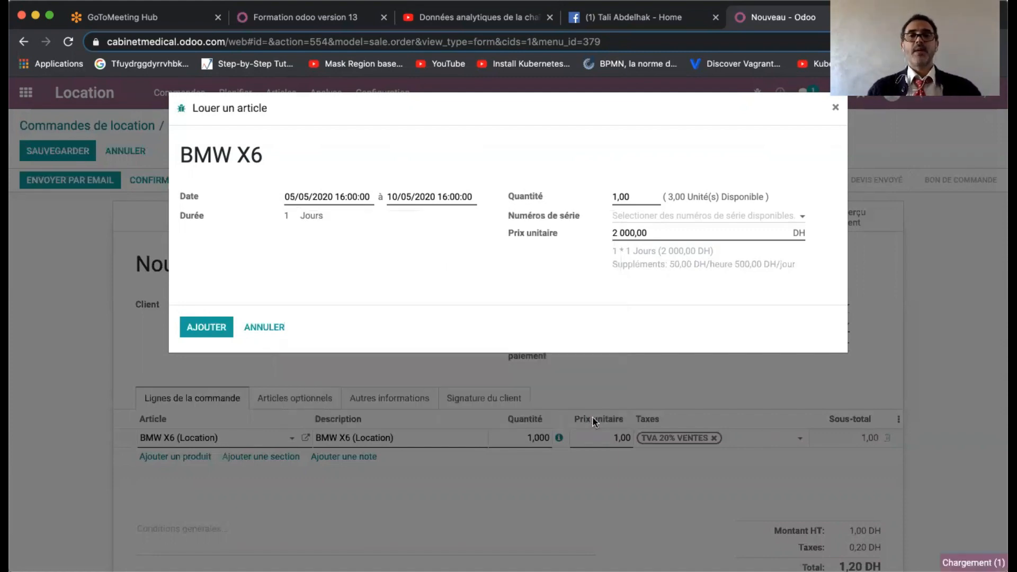
Step: Assign serial number 0000006 to the BMW X6 rental and add the configured line to the order
left_click(645, 221)
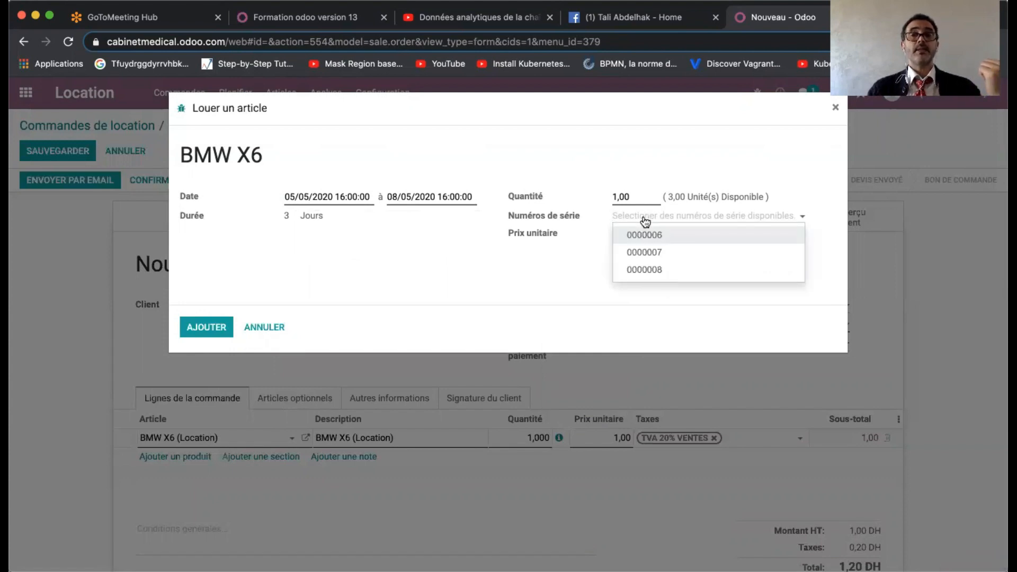
left_click(643, 236)
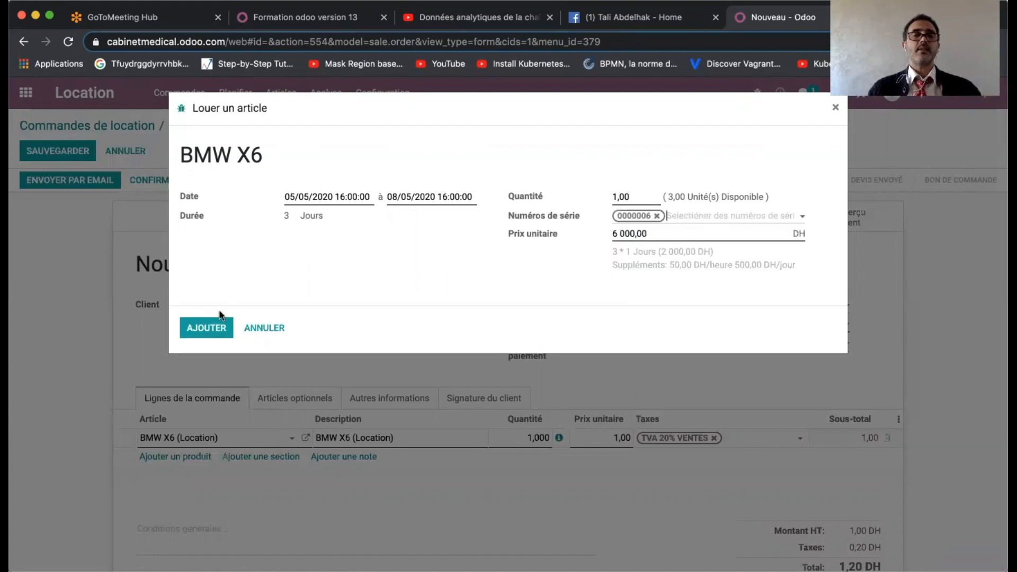
left_click(205, 325)
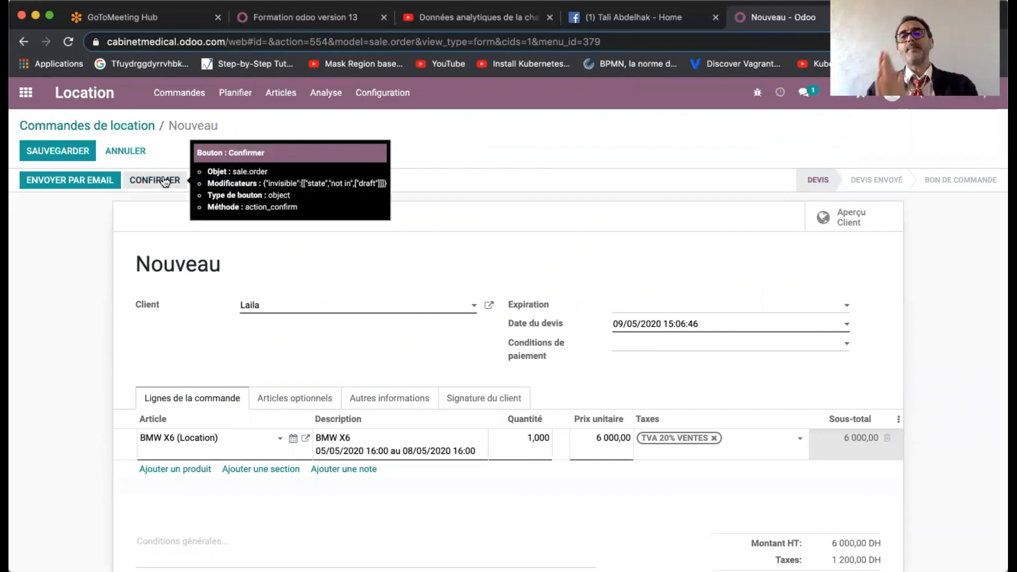
Step: Confirm the BMW X6 rental order and validate the vehicle's pickup
left_click(164, 181)
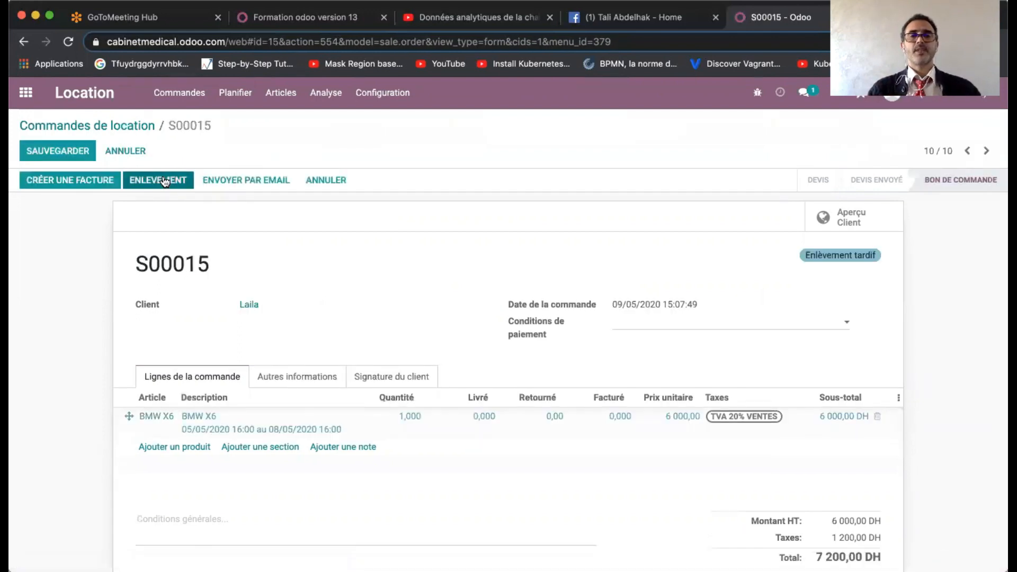
left_click(162, 176)
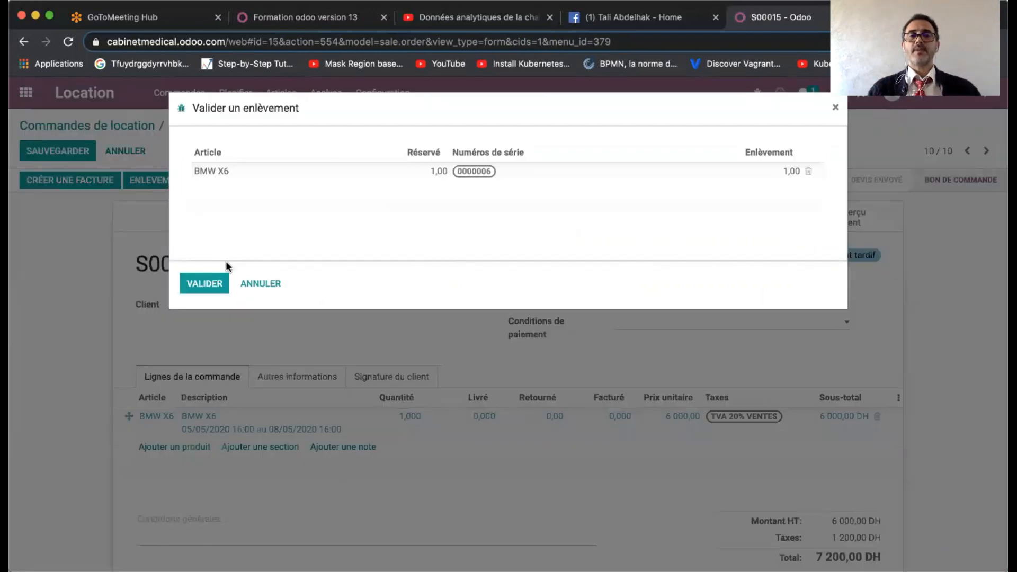
left_click(203, 282)
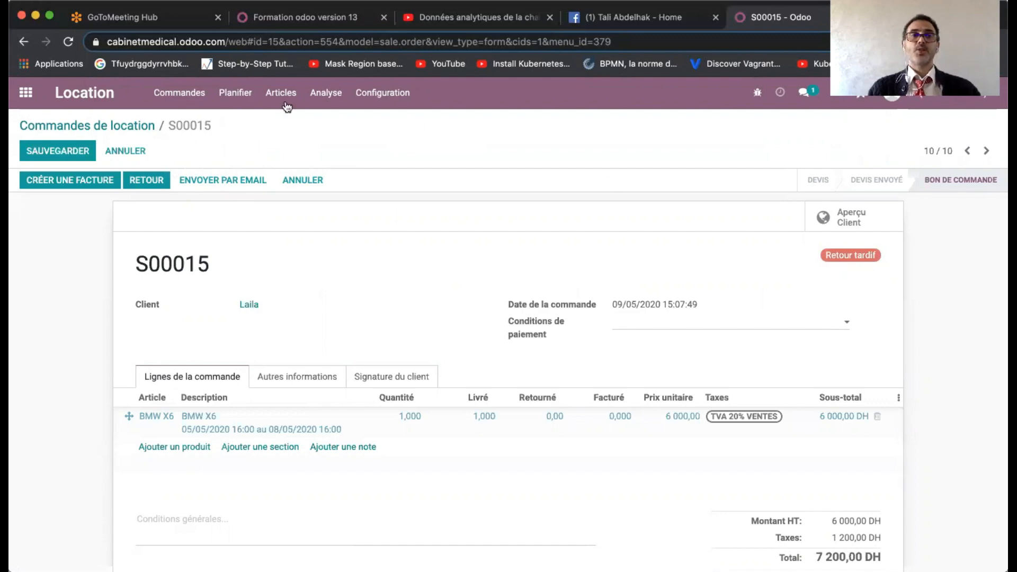
Step: Check the new BMW X6 booking in the planned rentals schedule and open its late-return order from the rental orders
left_click(222, 91)
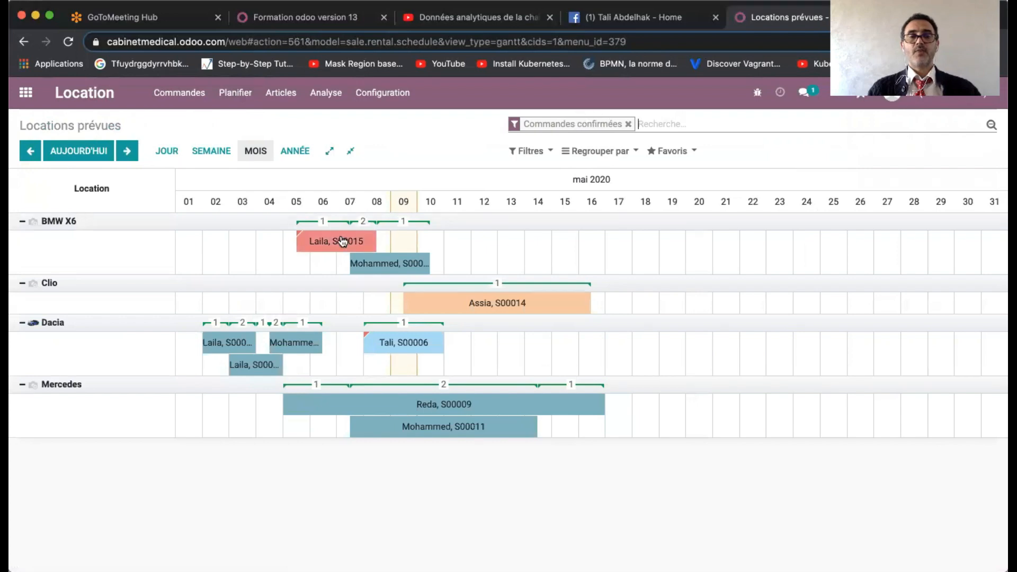
mouse_move(341, 242)
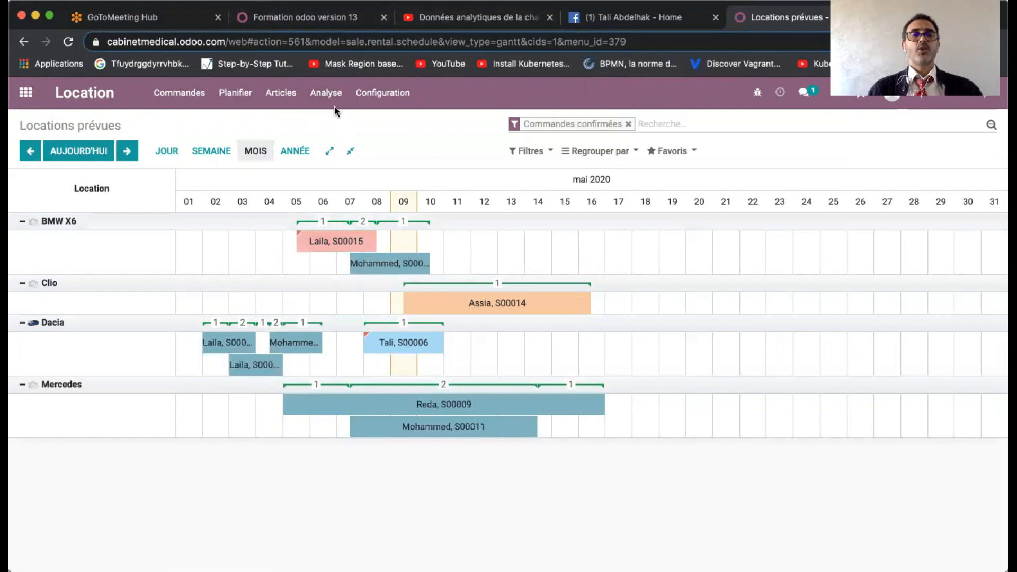
left_click(190, 106)
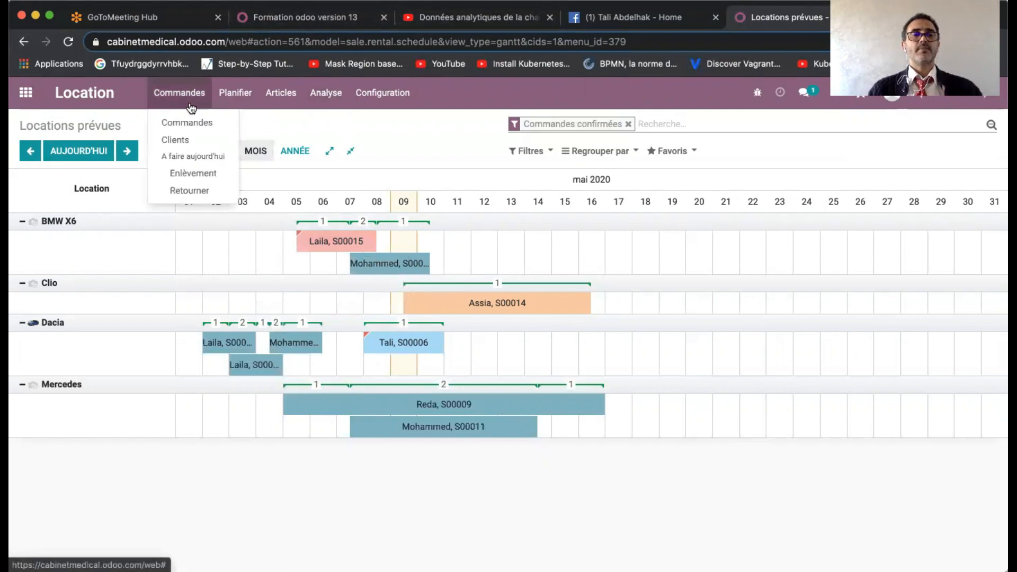
left_click(188, 121)
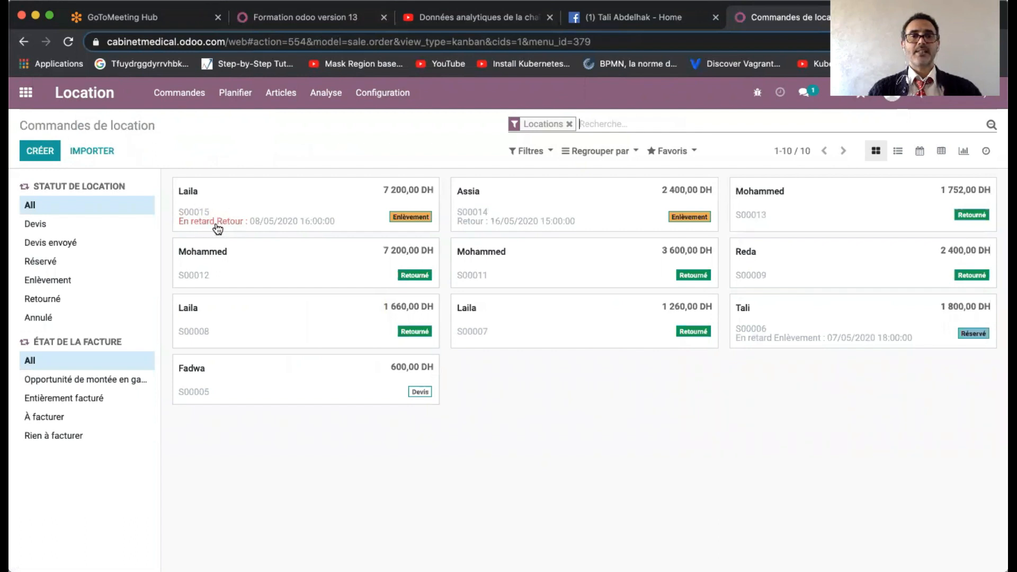
left_click(315, 210)
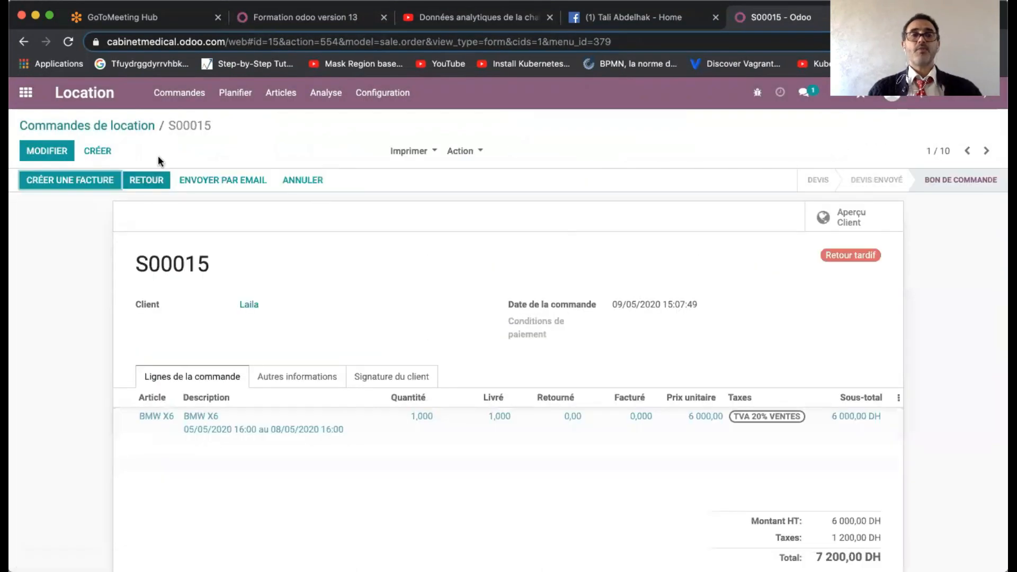
Step: Check the late-fee notice on the BMW X6 return and validate the return with its assigned serial number
left_click(142, 186)
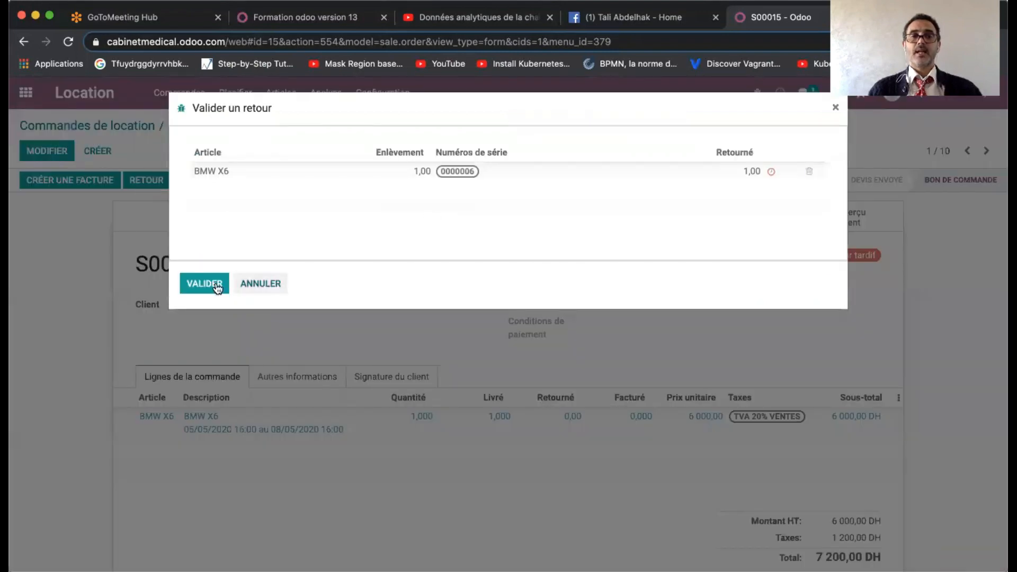
left_click(770, 171)
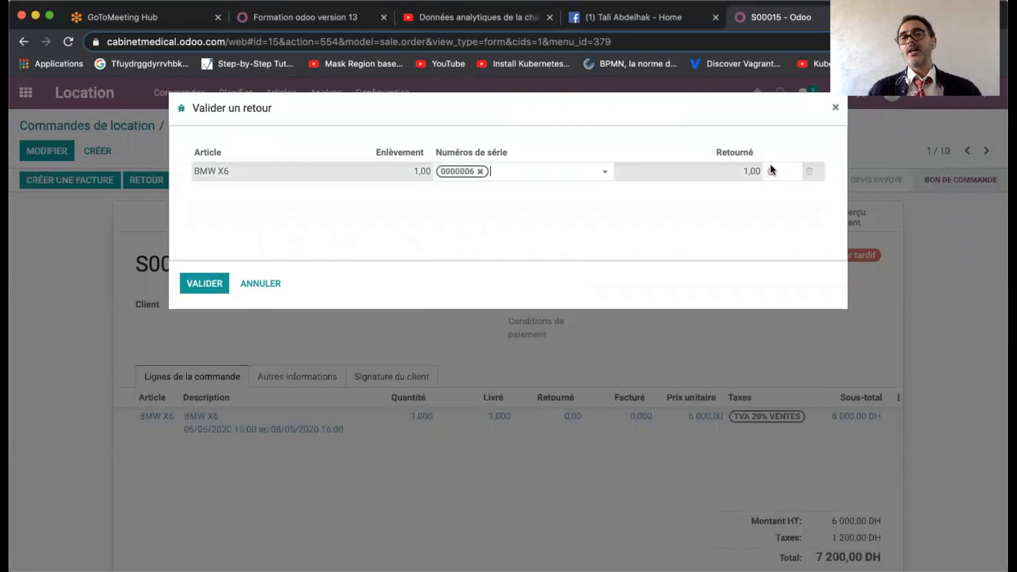
mouse_move(771, 172)
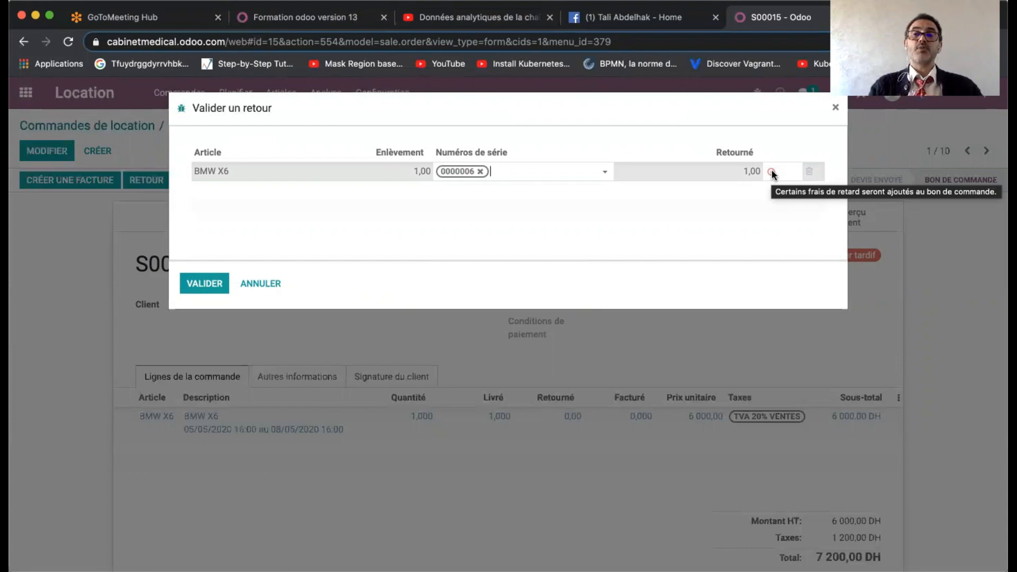
left_click(476, 273)
left_click(209, 286)
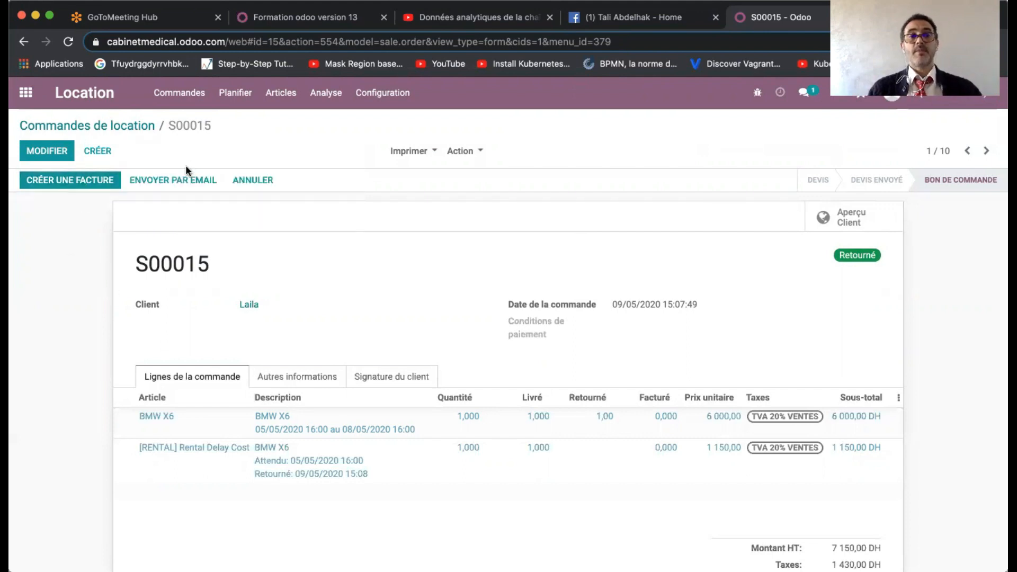
Step: Create a normal invoice (Facture normale) for the returned BMW X6 order and post it
left_click(79, 182)
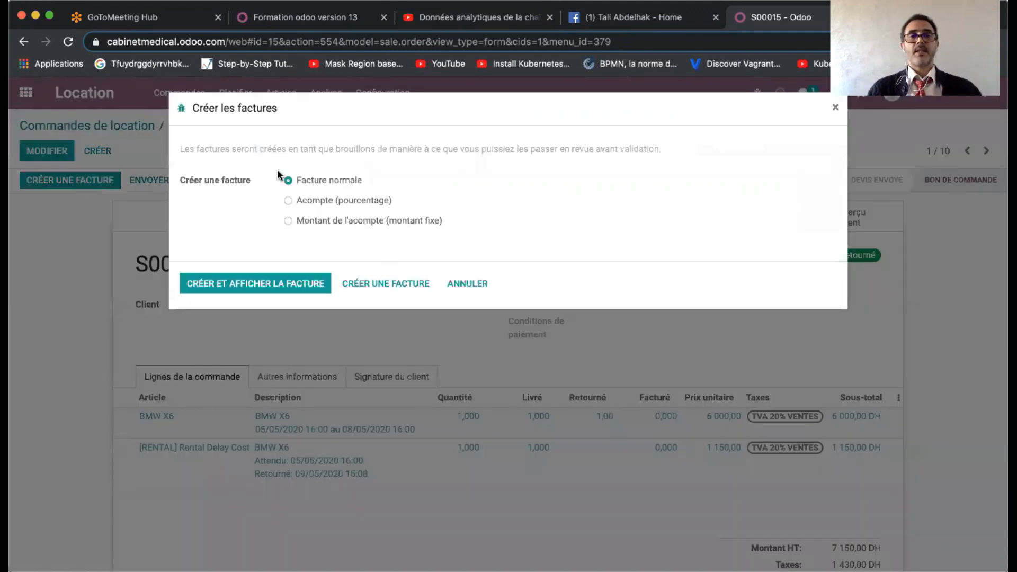
left_click(275, 287)
left_click(284, 285)
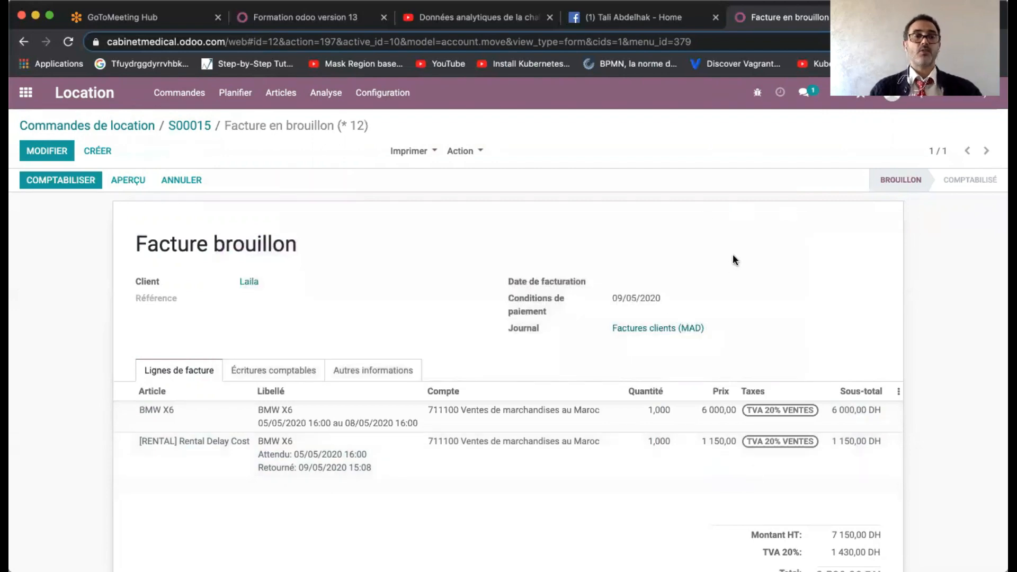
left_click(70, 180)
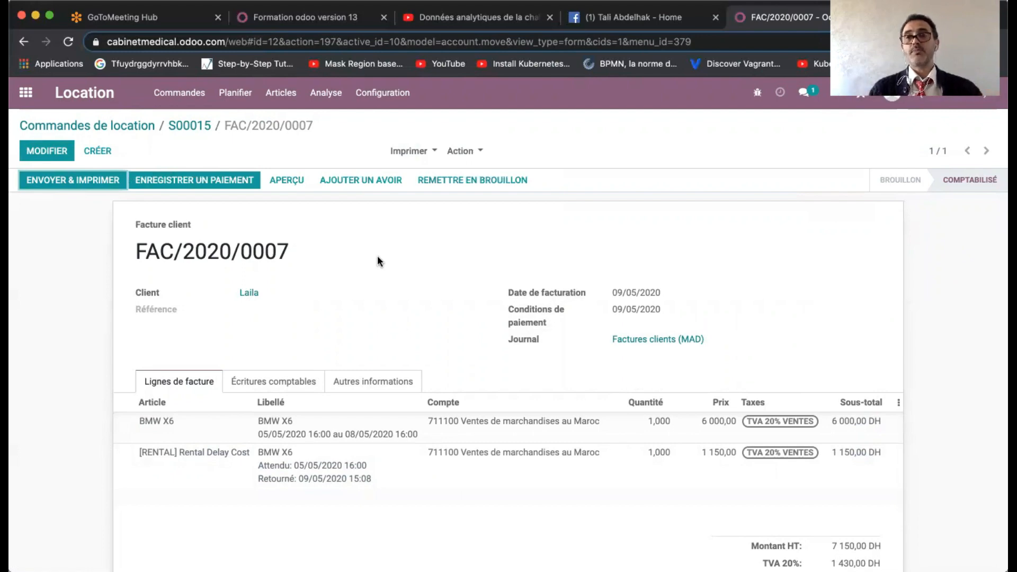
Step: Register the full payment of the BMW X6 invoice in the Banque (MAD) journal
left_click(205, 182)
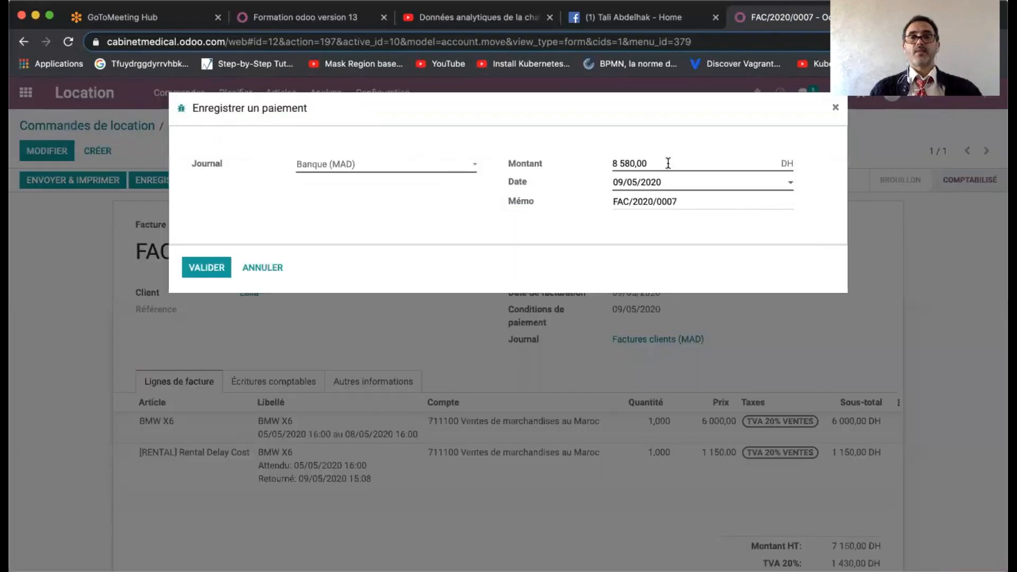
left_click(410, 168)
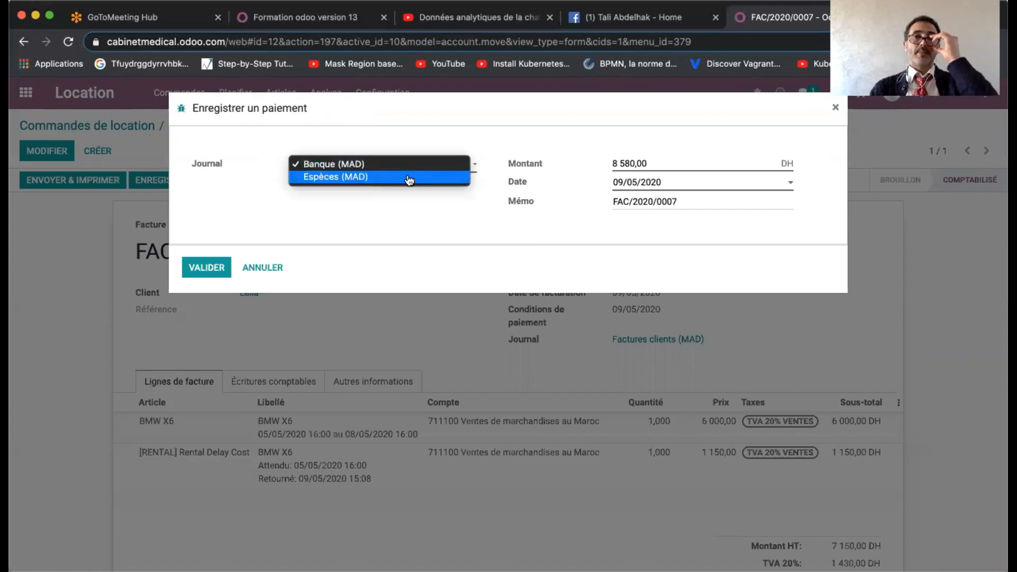
left_click(389, 224)
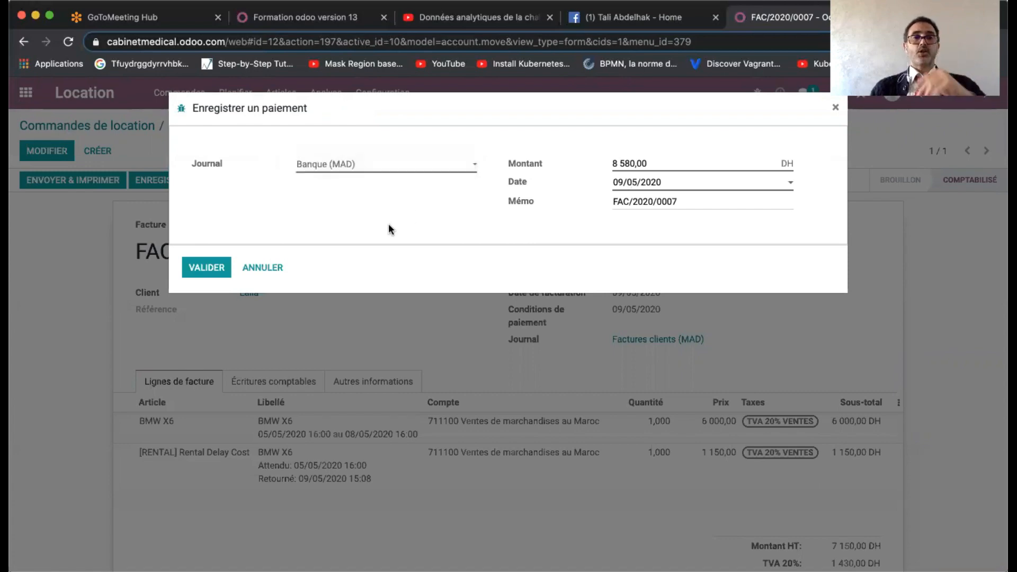
left_click(195, 265)
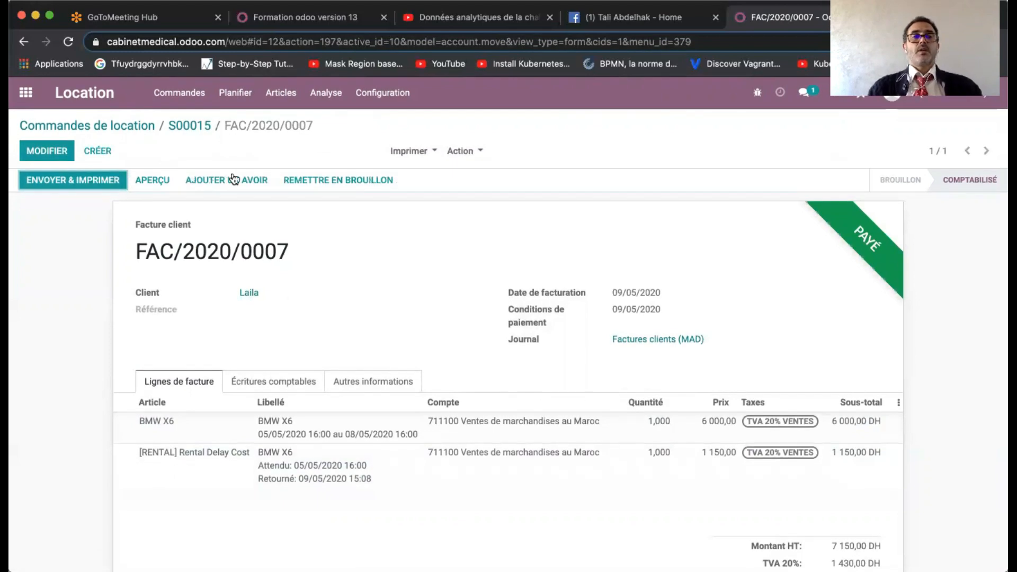
Step: Preview the BMW X6 rental order in the customer portal and display the portal's list of invoices
left_click(203, 131)
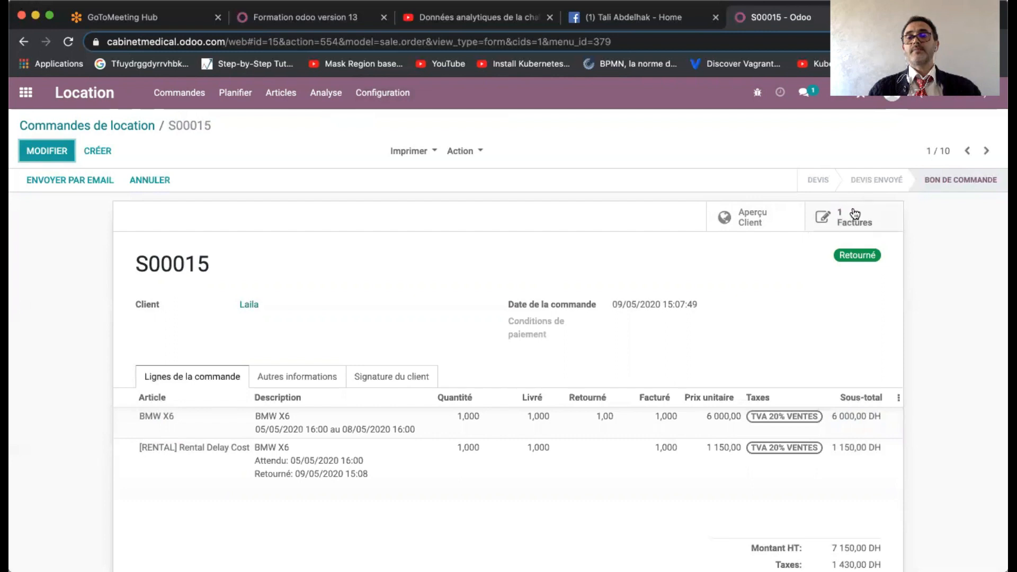
left_click(750, 223)
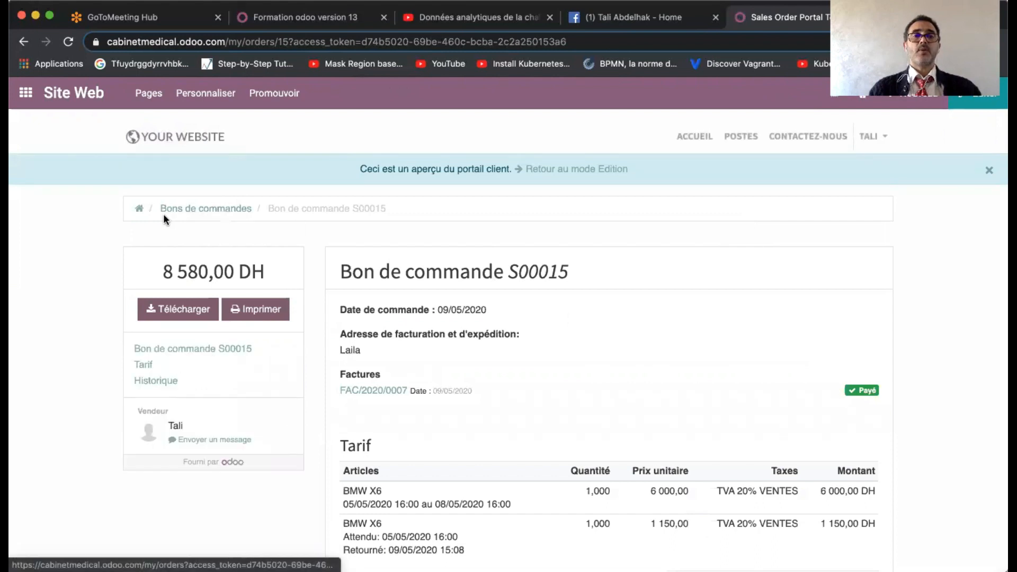
left_click(136, 212)
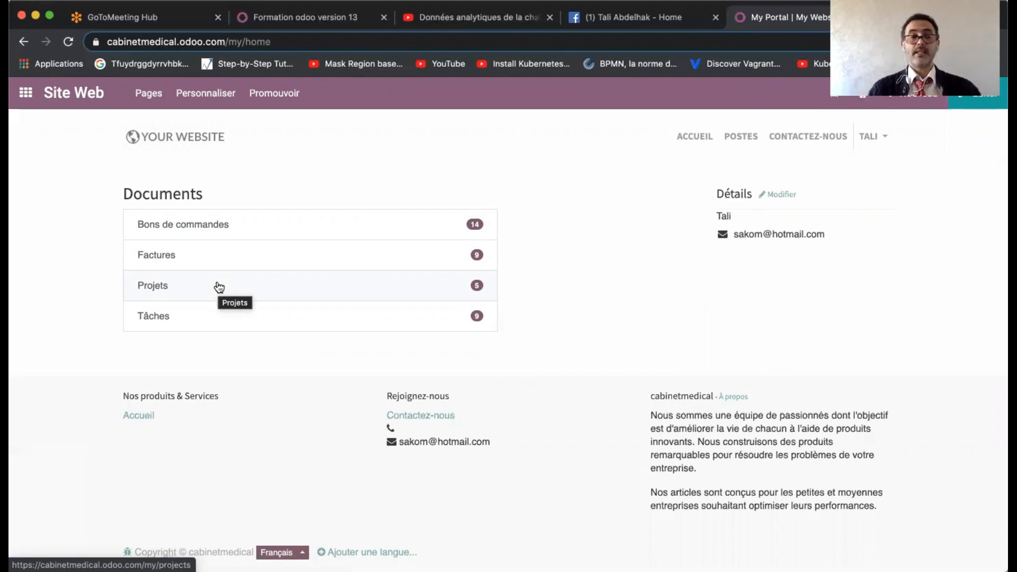
left_click(200, 256)
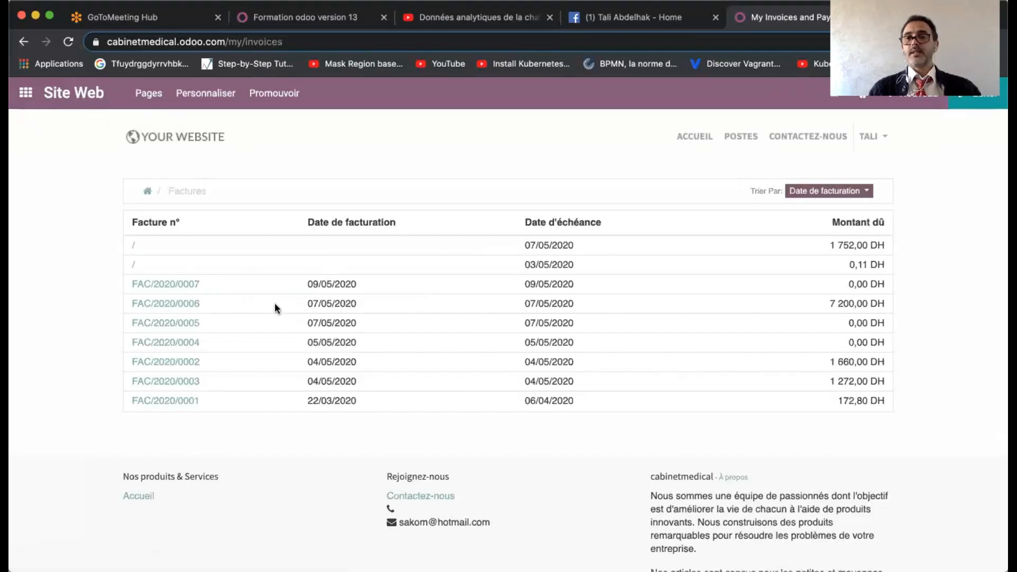
Step: Open the invoice dated 09/05/2020 in the portal and examine its rental lines, totals and amount due
left_click(189, 286)
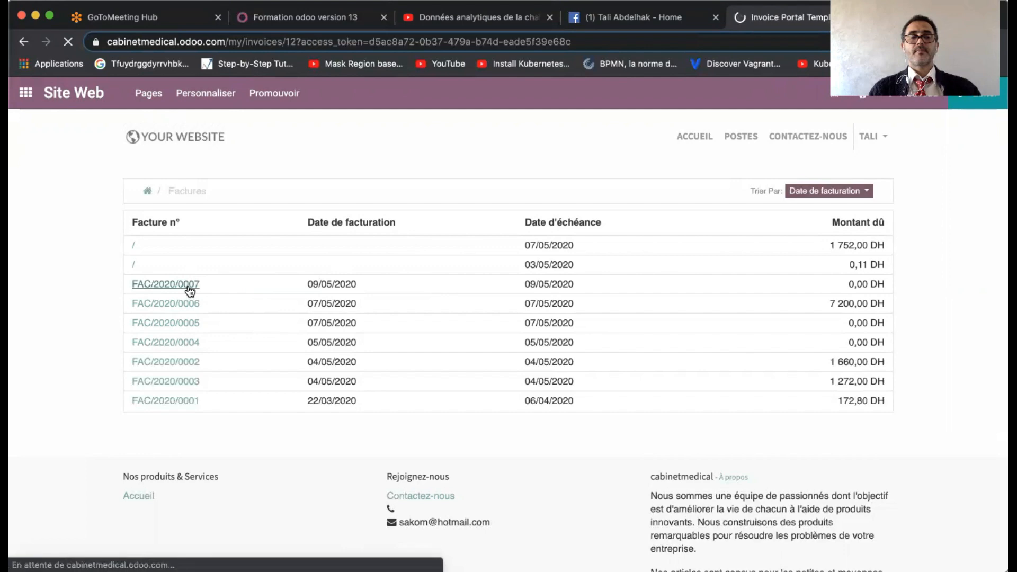
scroll(464, 344, "down", 2)
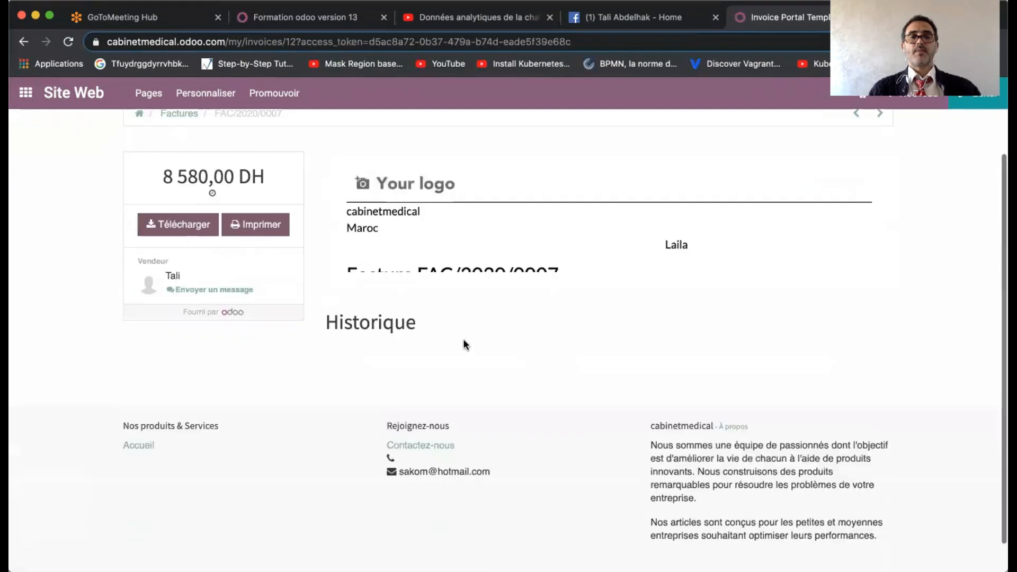
scroll(464, 344, "down", 4)
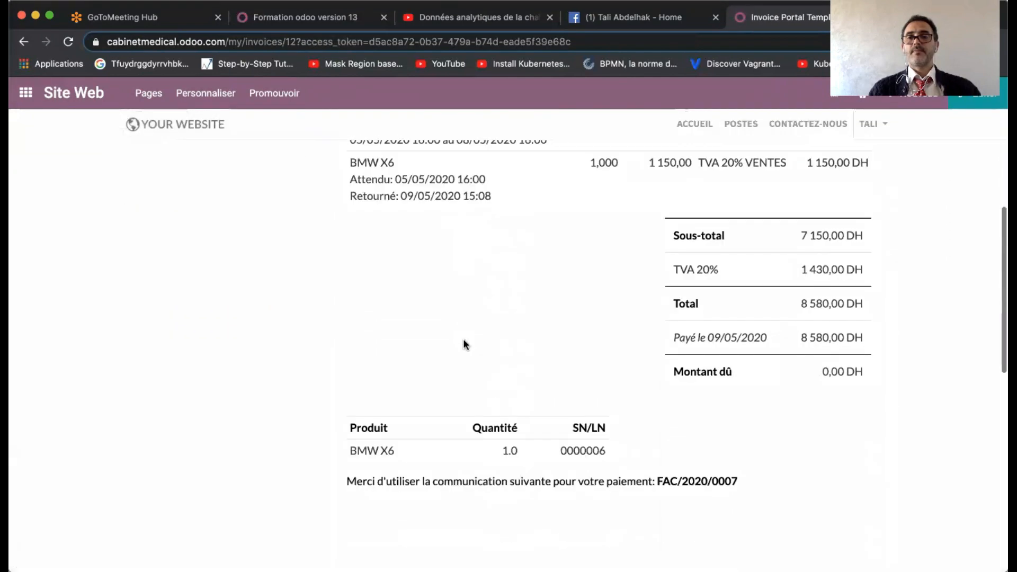
left_click_drag(868, 451, 820, 448)
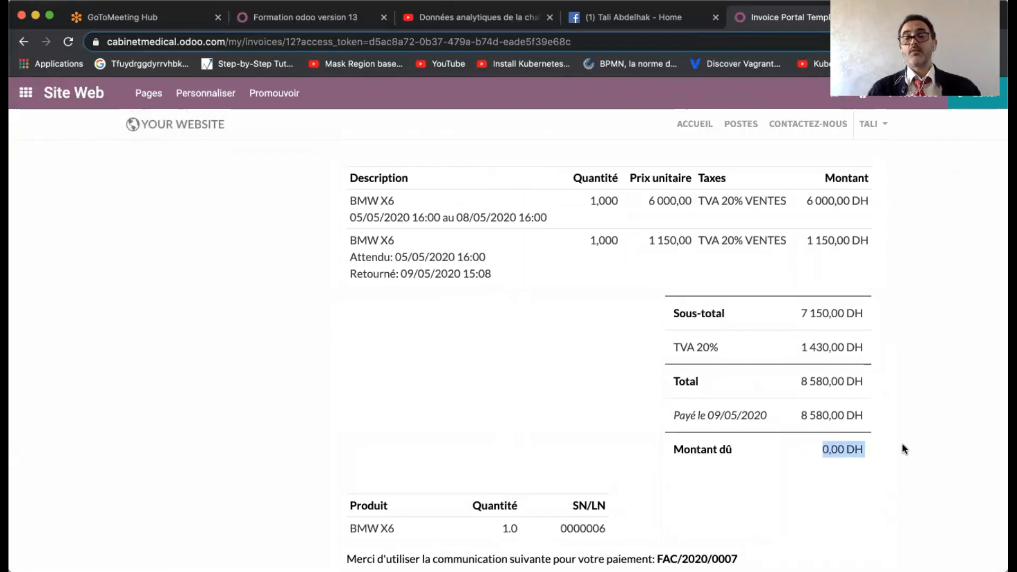
scroll(904, 449, "up", 6)
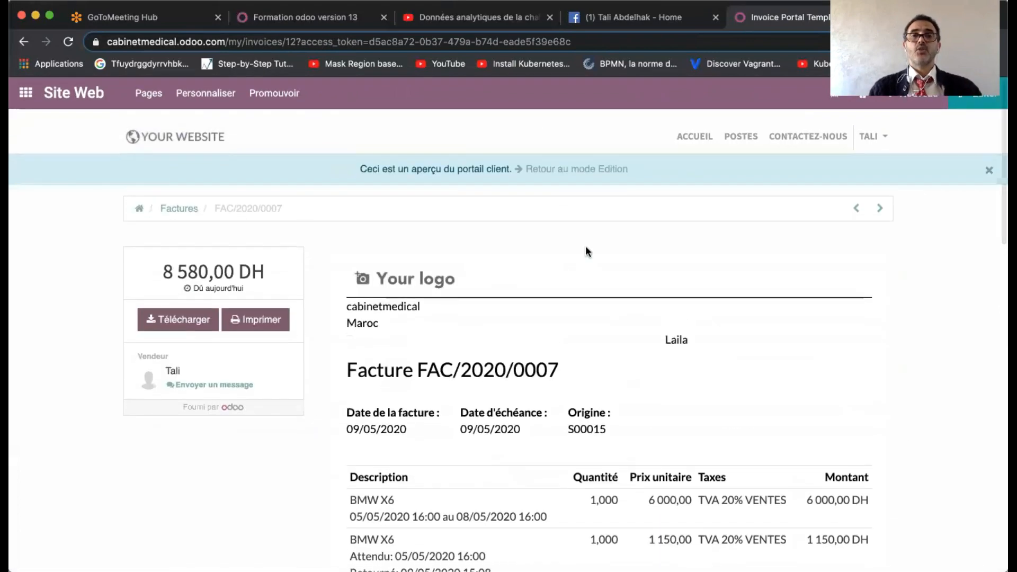
Step: Return from the portal invoice preview to edit mode and open the accounting overview
left_click(139, 211)
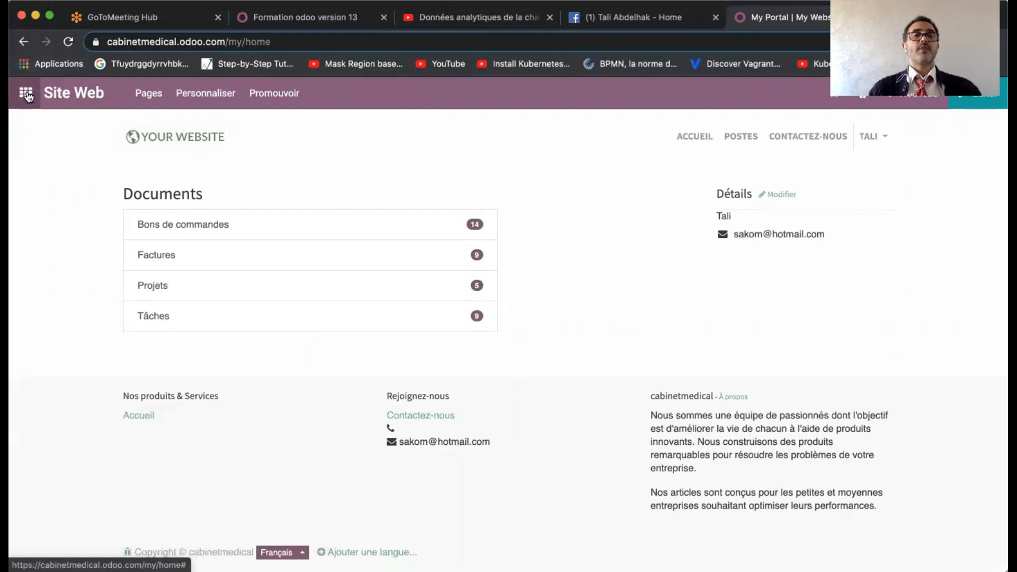
left_click(23, 41)
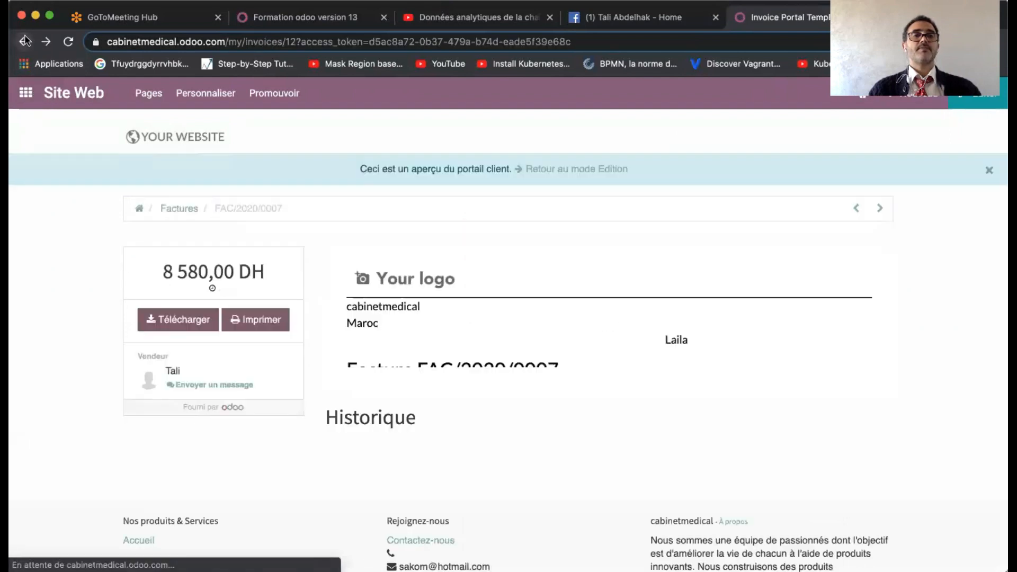
left_click(558, 175)
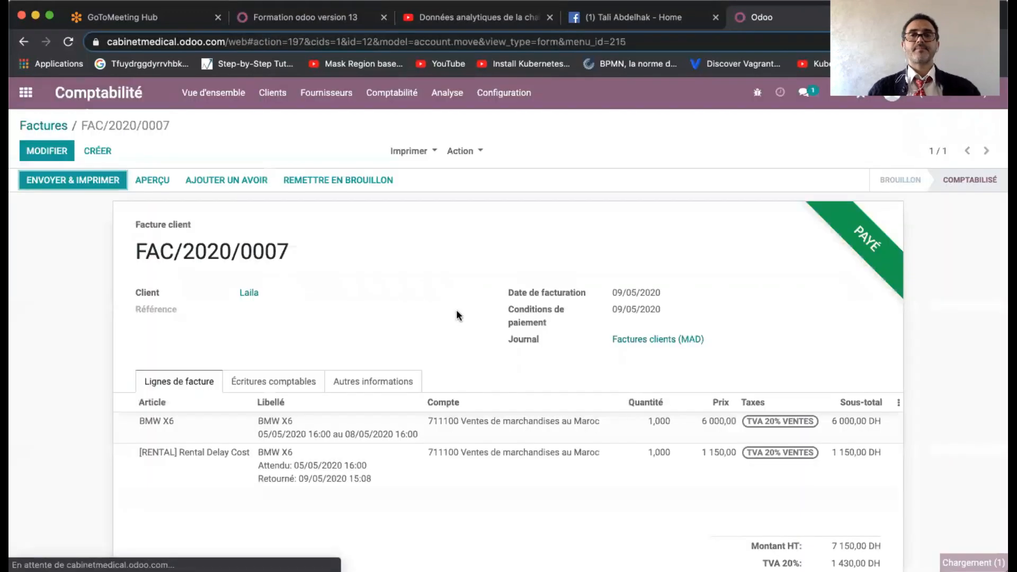
left_click(217, 97)
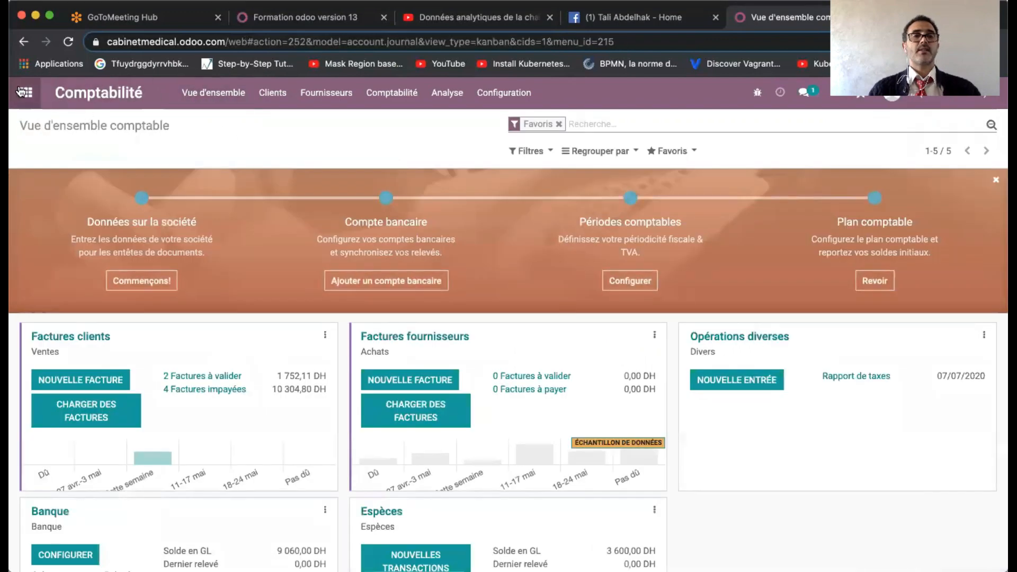
Step: Open the Location rental orders and view them filtered by En retard and by Mes commandes, removing each filter after viewing
left_click(21, 92)
left_click(256, 288)
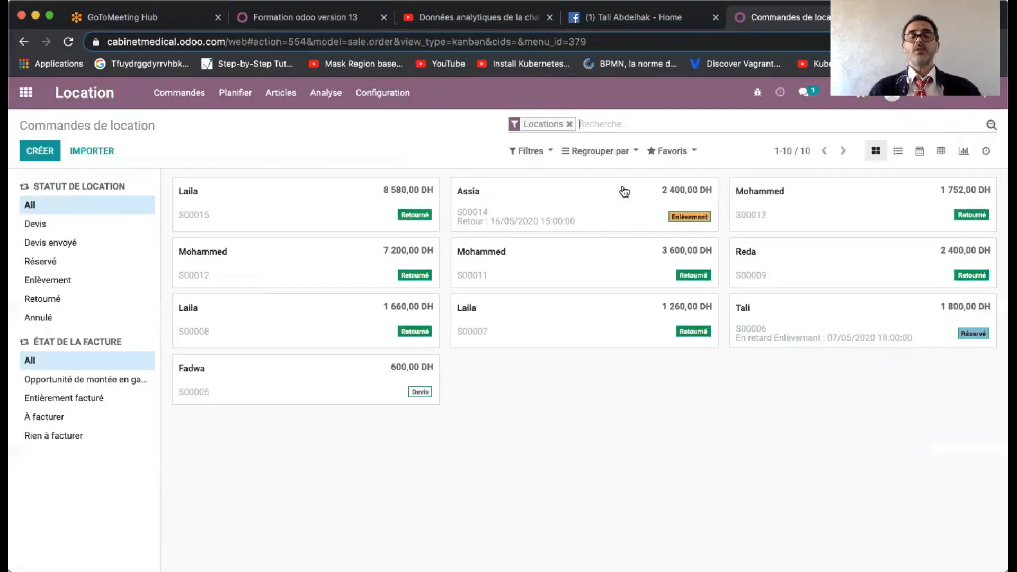
left_click(529, 151)
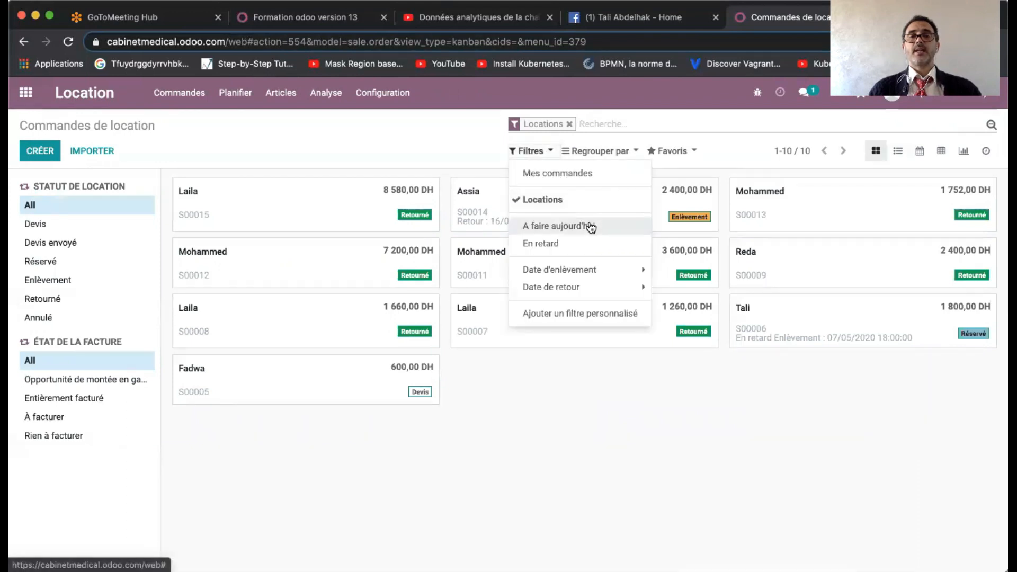
left_click(576, 246)
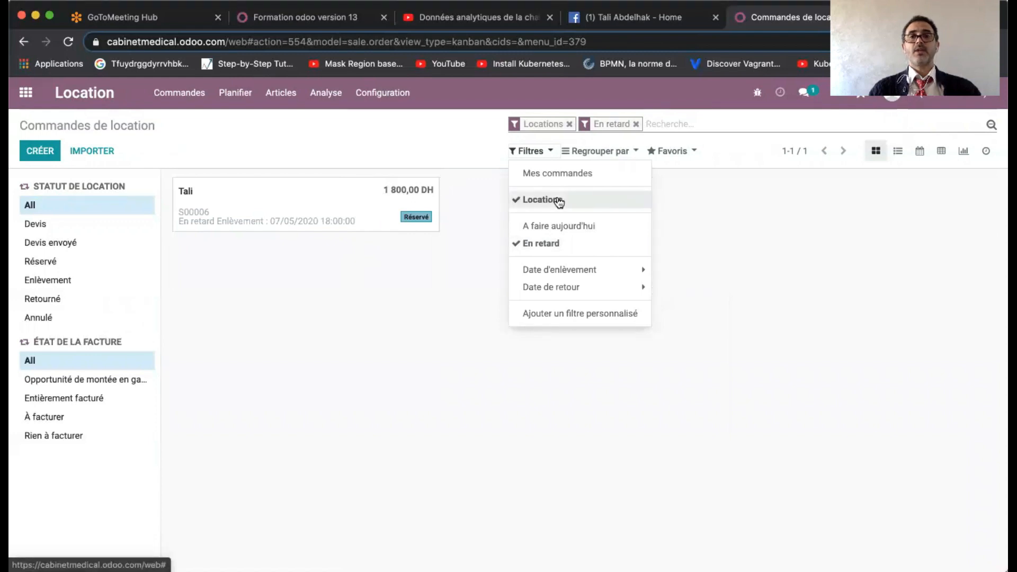
left_click(552, 245)
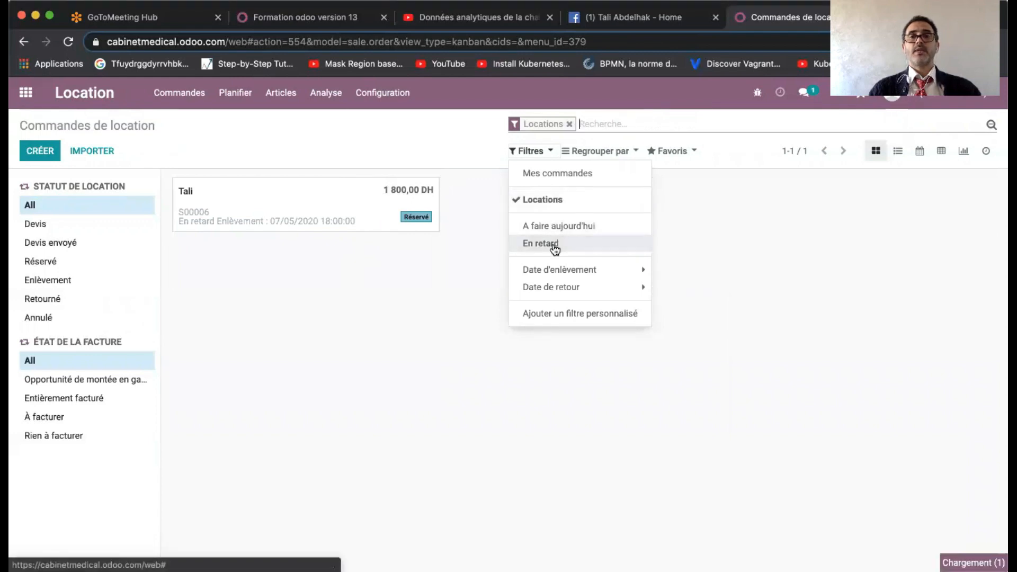
left_click(558, 175)
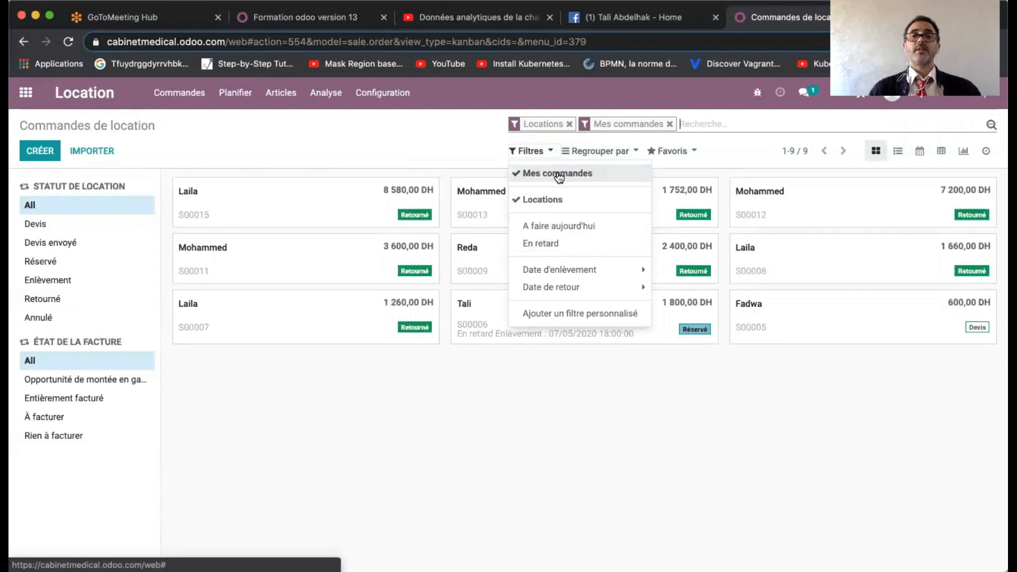
left_click(559, 175)
Step: Group the rental orders by État and examine the orders in each status column through Retourné
left_click(601, 151)
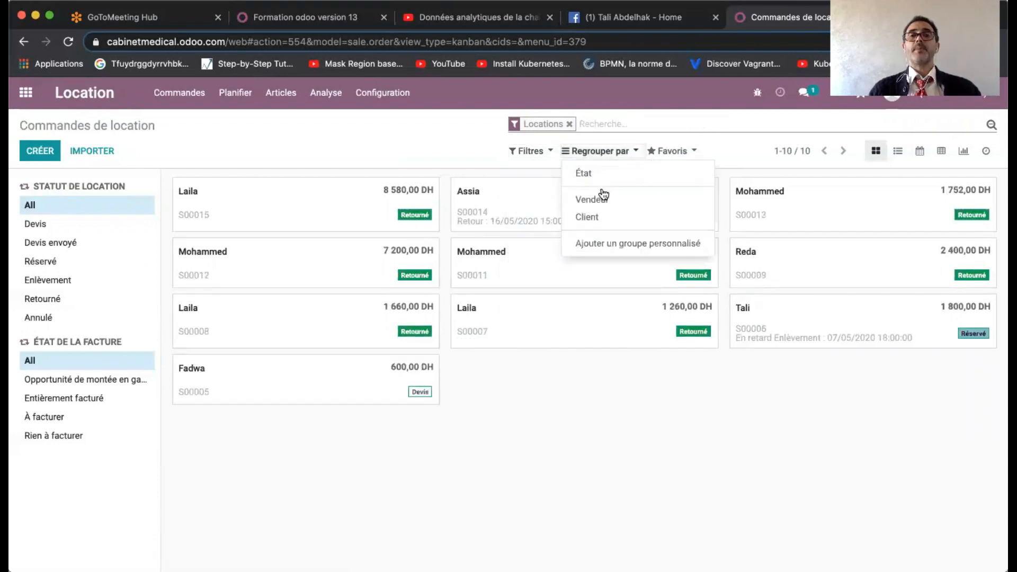
left_click(607, 172)
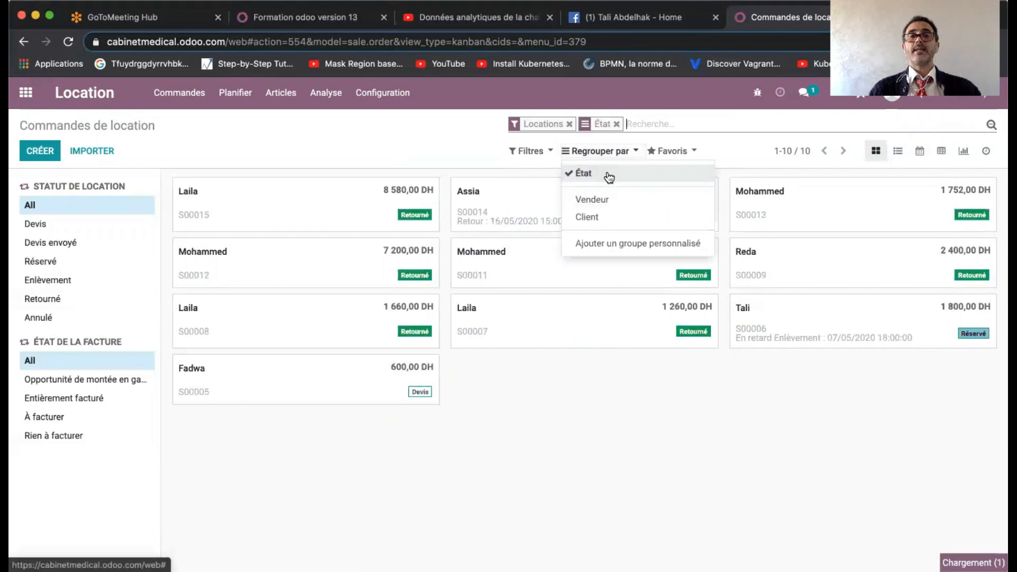
left_click(546, 400)
scroll(659, 382, "right", 3)
scroll(660, 382, "left", 3)
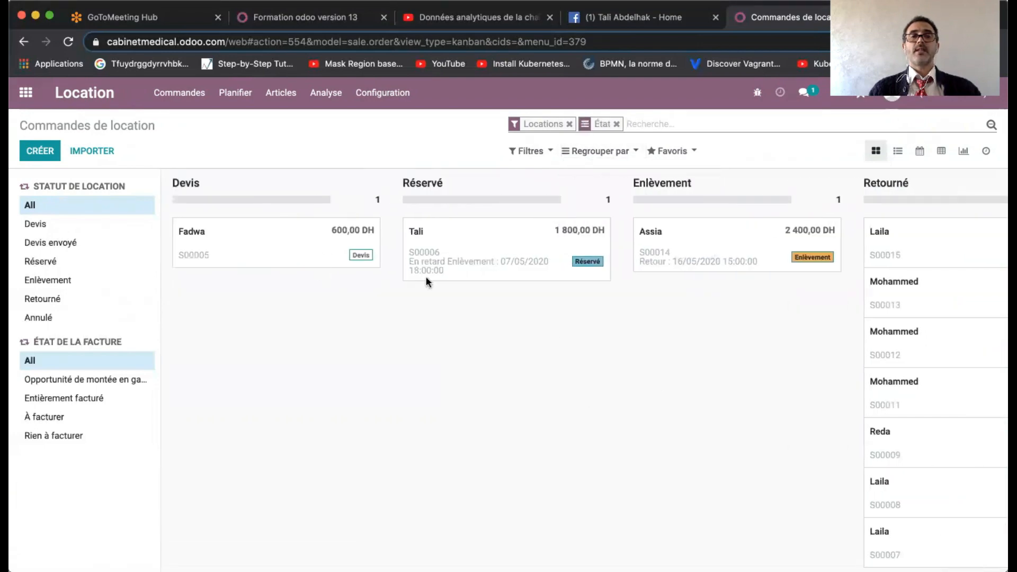
scroll(534, 339, "right", 3)
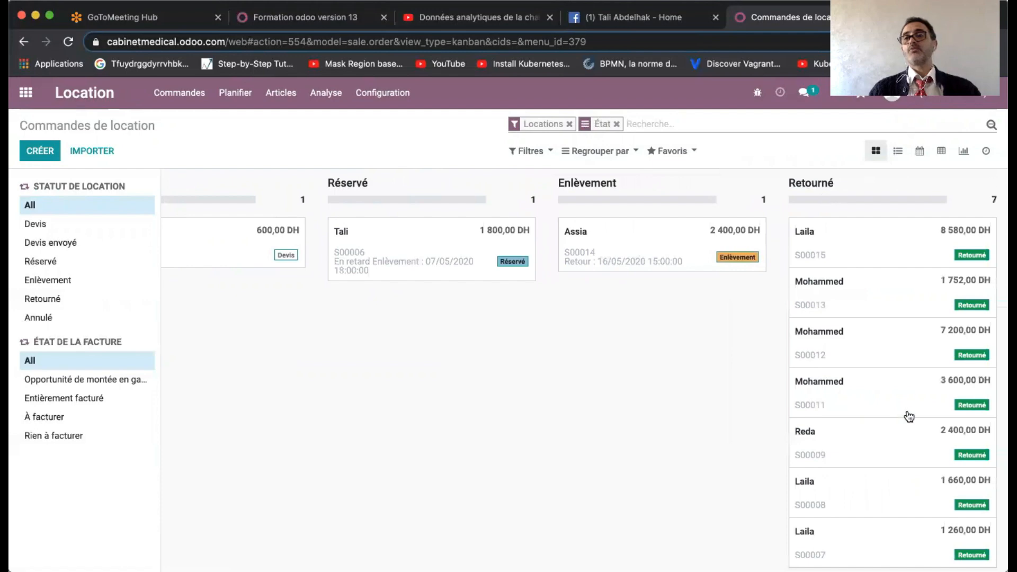
scroll(498, 416, "left", 3)
Step: Replace the État grouping with grouping by Client and display the grouped rental orders as a list
left_click(609, 151)
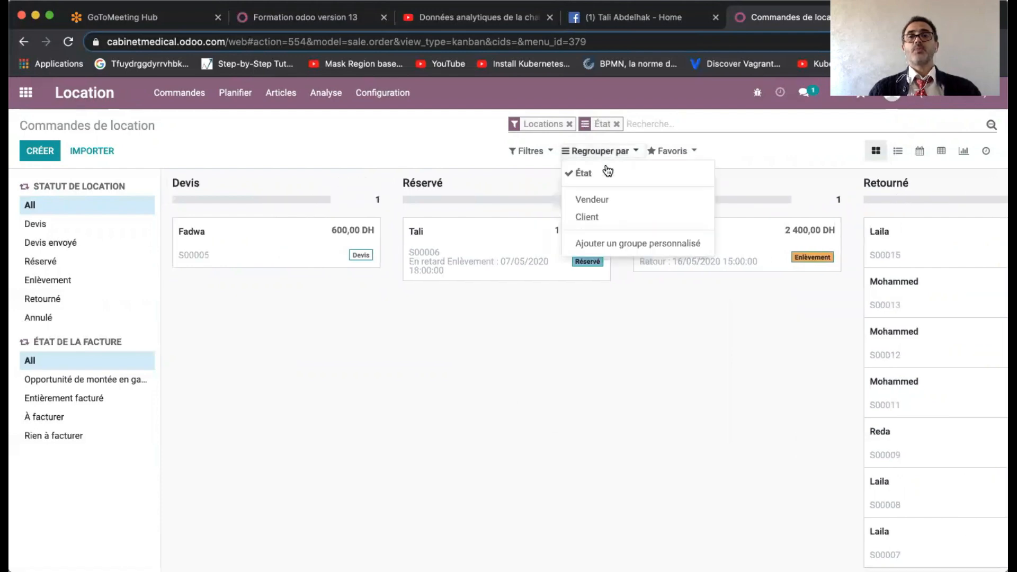
left_click(601, 175)
left_click(603, 217)
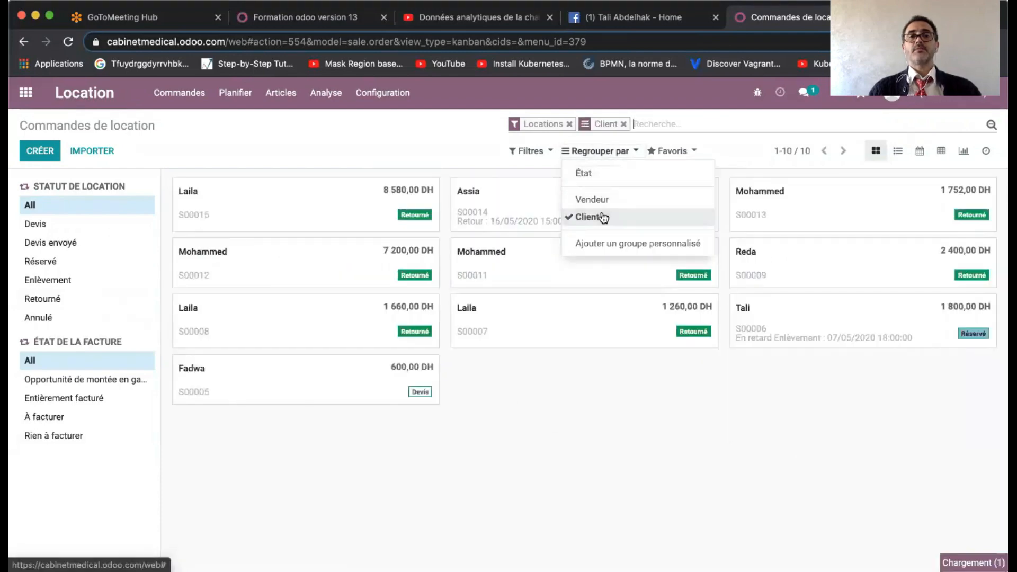
left_click(424, 456)
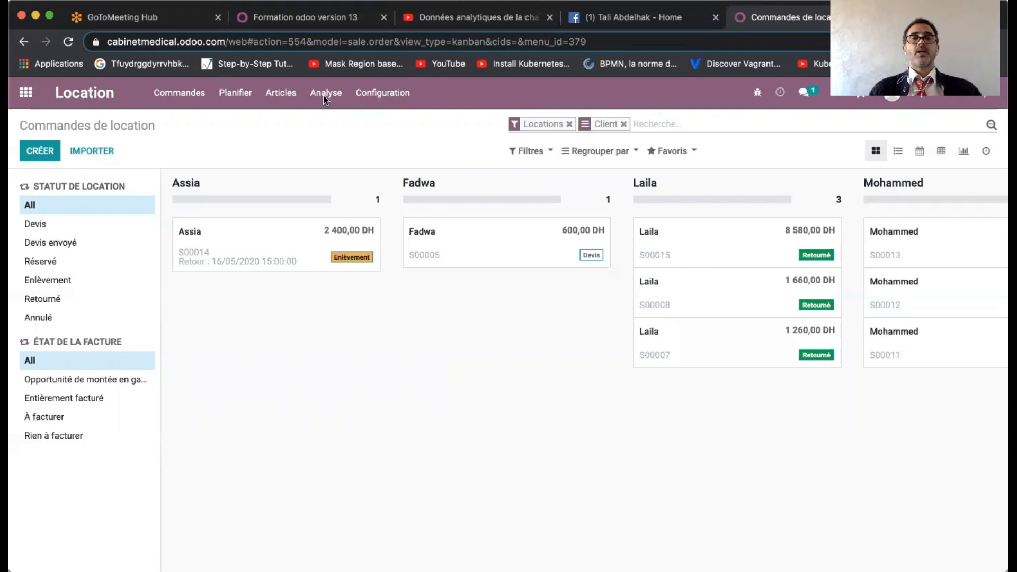
left_click(898, 151)
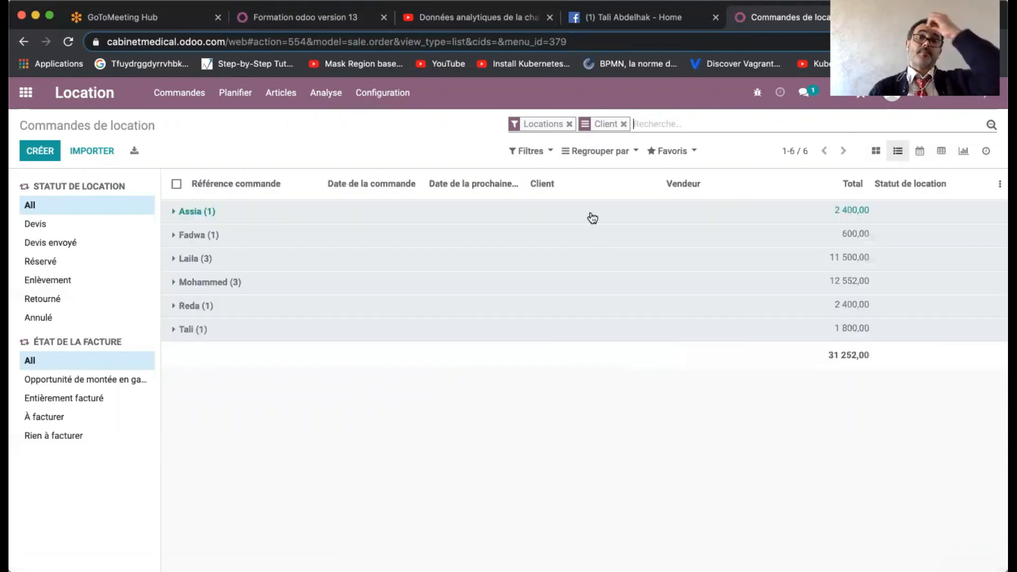
Step: Replace the Client grouping of the rental order list with the nested grouping Vendeur > Client > État
left_click(625, 124)
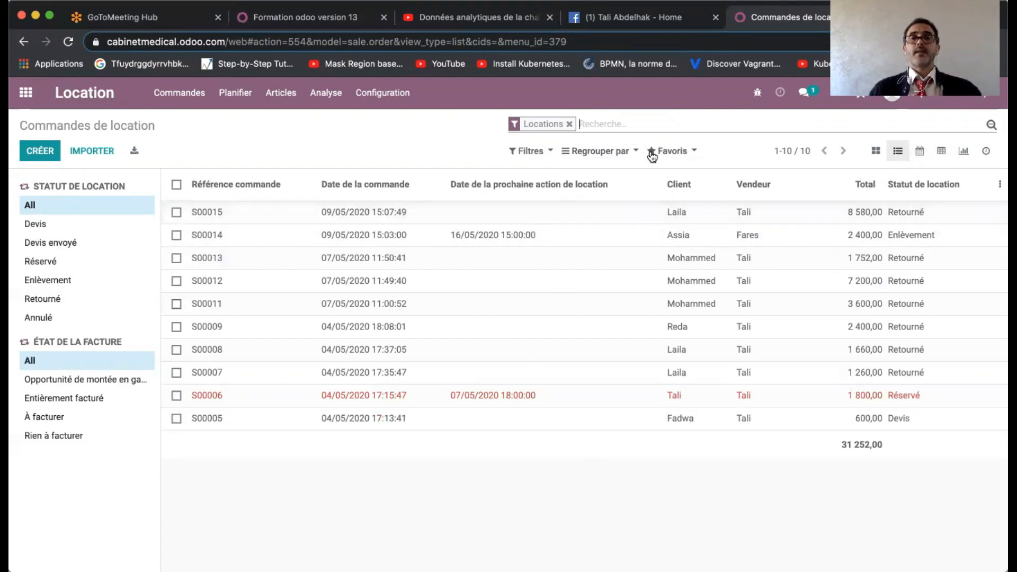
left_click(623, 156)
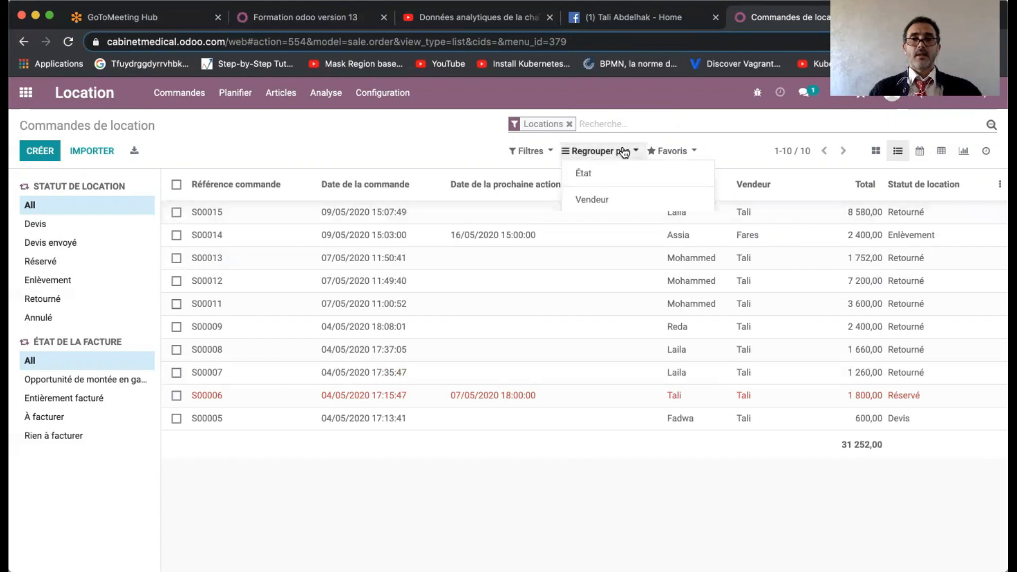
left_click(612, 199)
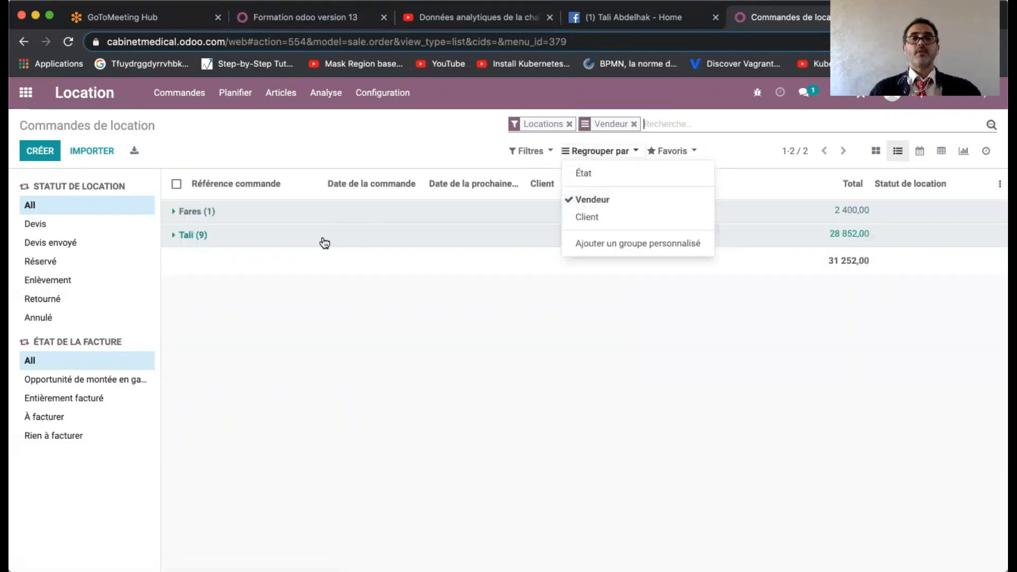
left_click(590, 217)
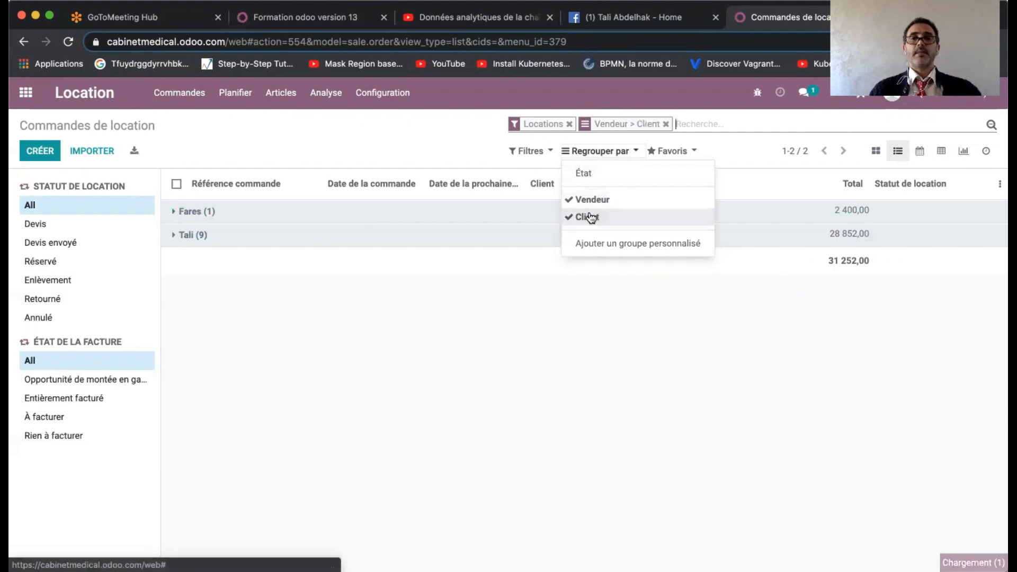
left_click(594, 172)
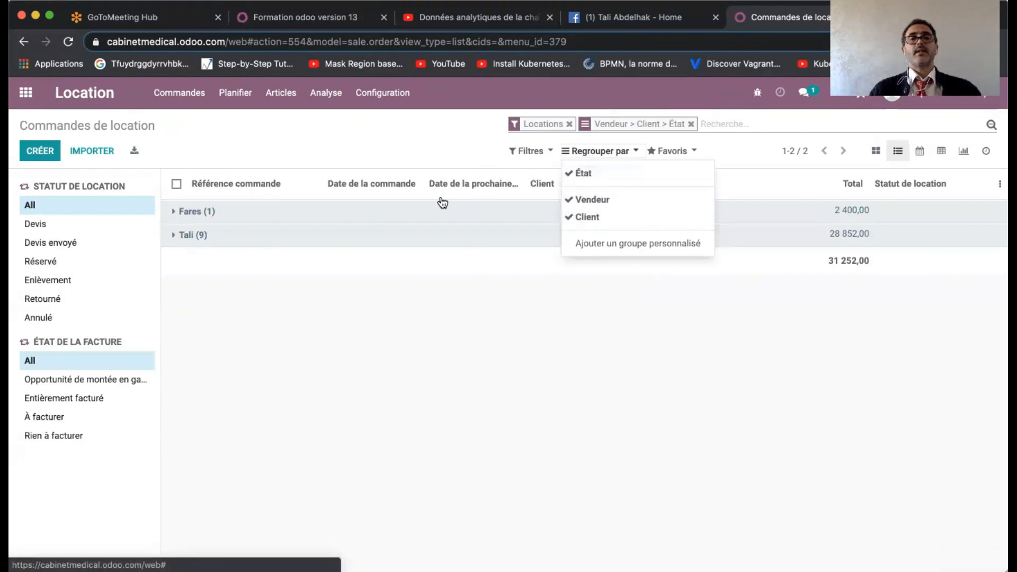
Step: Expand both salesperson groups, including the second salesperson's first two client groups, down to the individual orders under each status
left_click(427, 218)
left_click(405, 241)
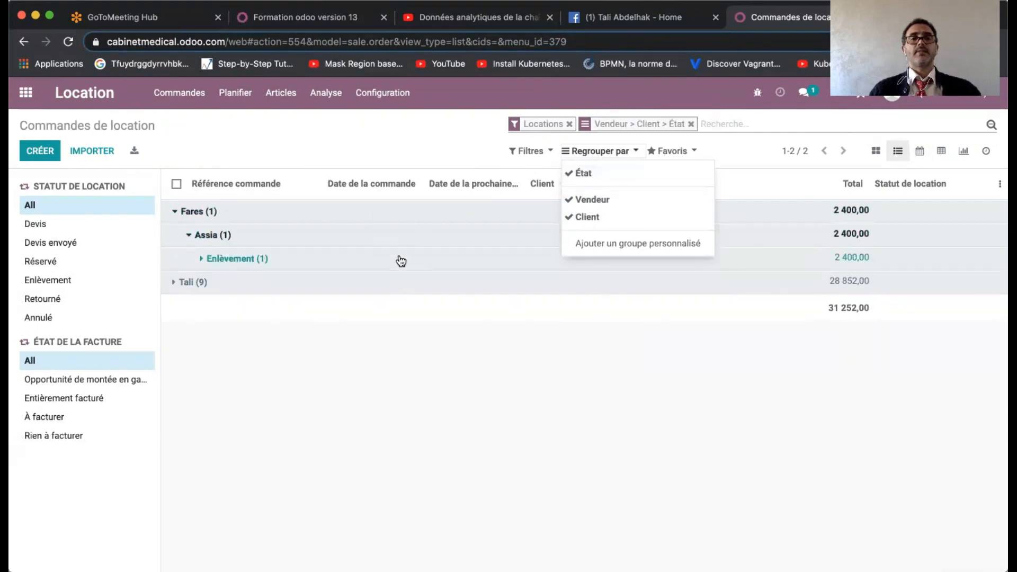
left_click(402, 261)
left_click(388, 305)
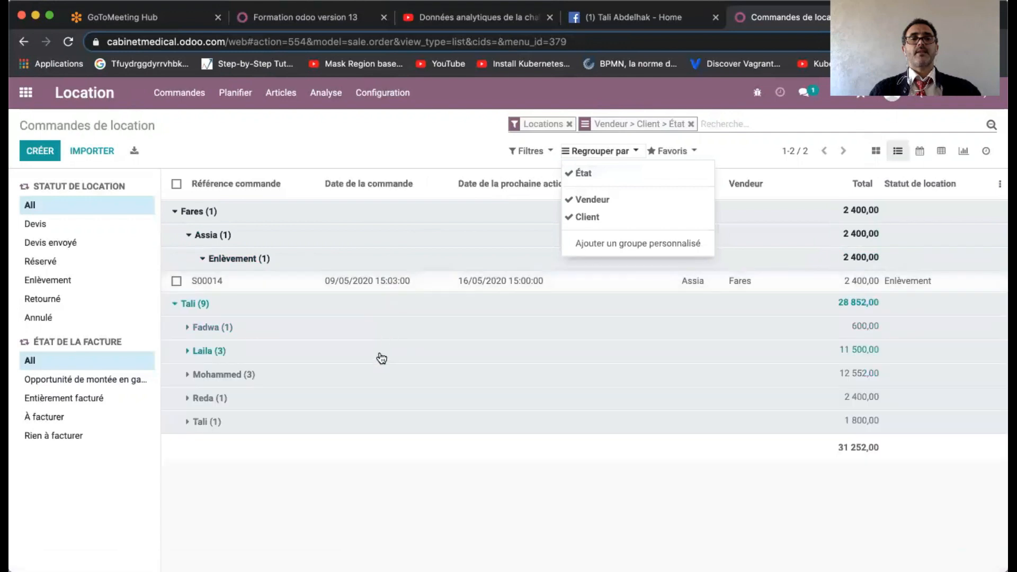
left_click(382, 359)
left_click(381, 375)
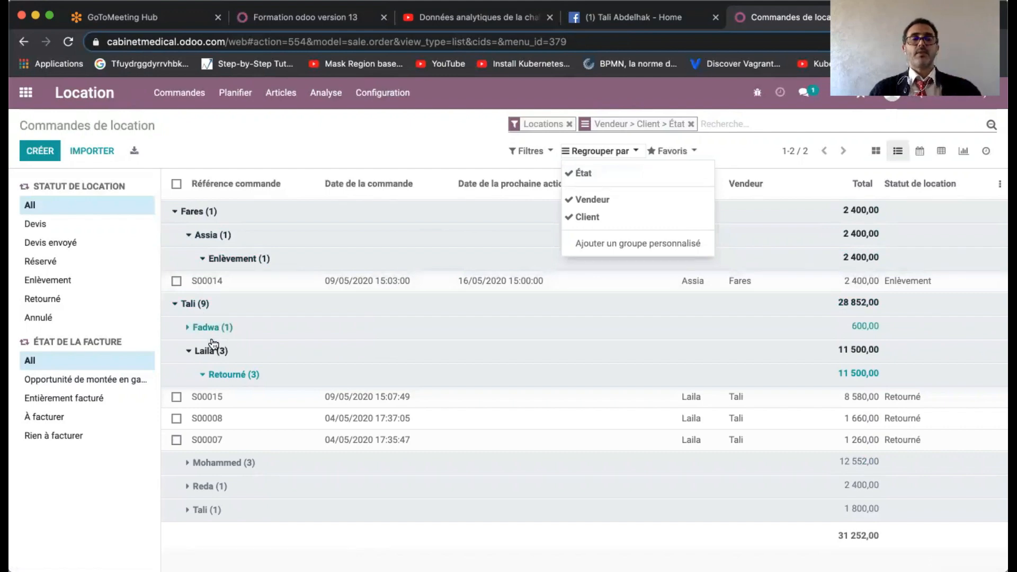
left_click(225, 328)
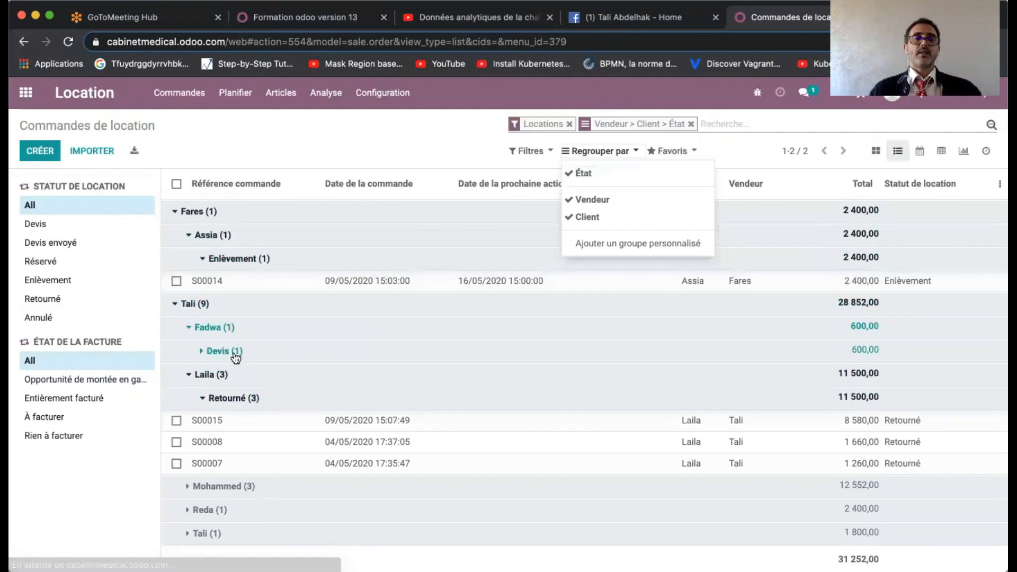
left_click(239, 354)
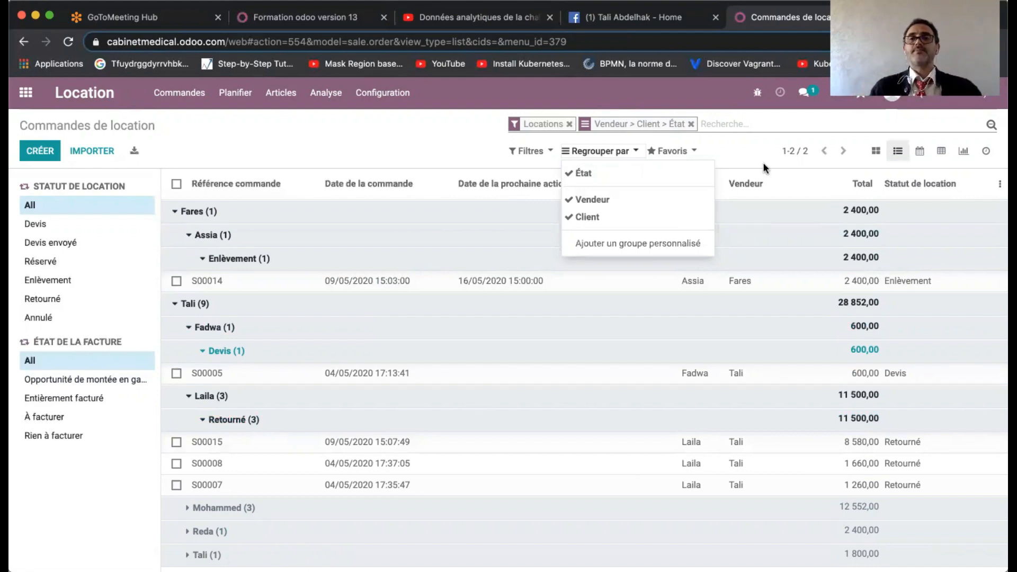
Step: Remove the nested grouping and display the rental orders in the calendar view
left_click(745, 145)
left_click(691, 124)
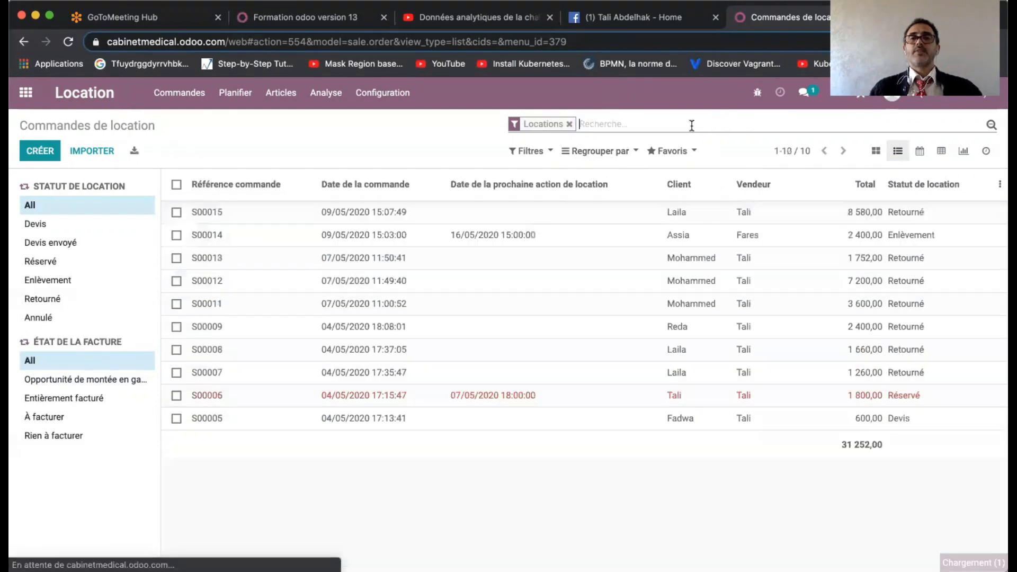
left_click(919, 153)
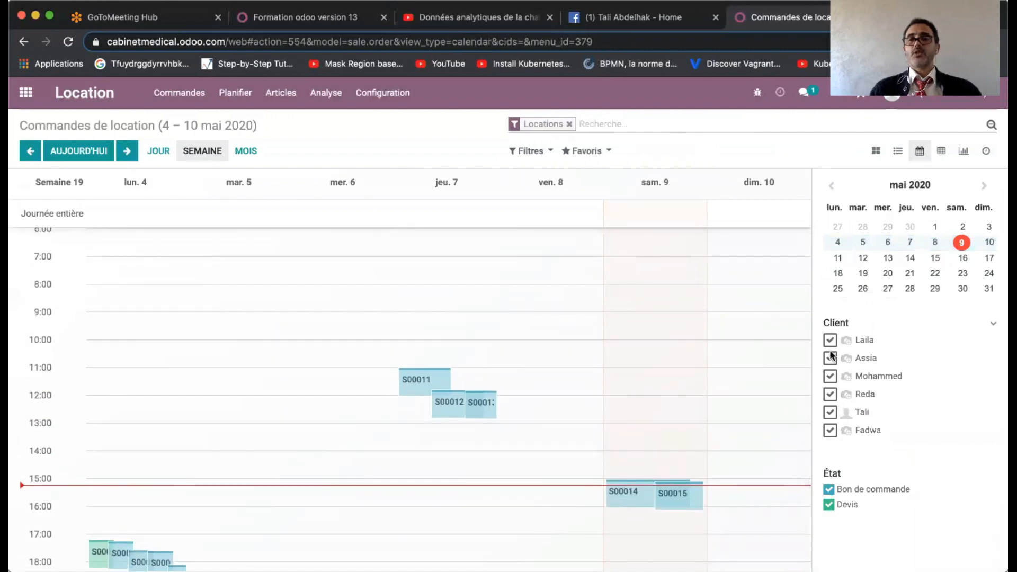
Step: Limit the weekly calendar to the first listed customer's orders and toggle the Bon de commande state off and back on
left_click(830, 358)
left_click(831, 376)
left_click(830, 394)
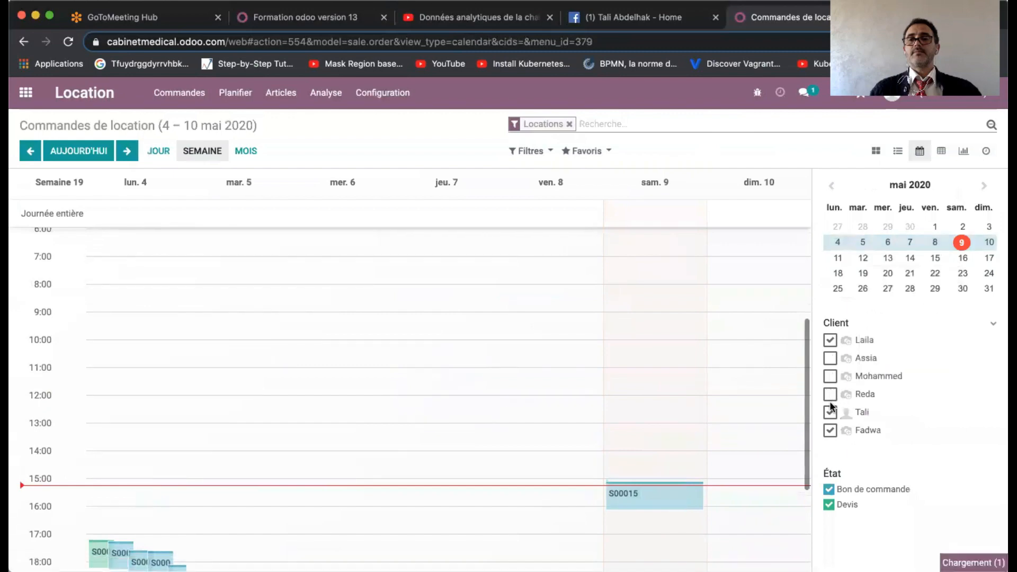
left_click(830, 411)
left_click(830, 429)
scroll(603, 408, "down", 3)
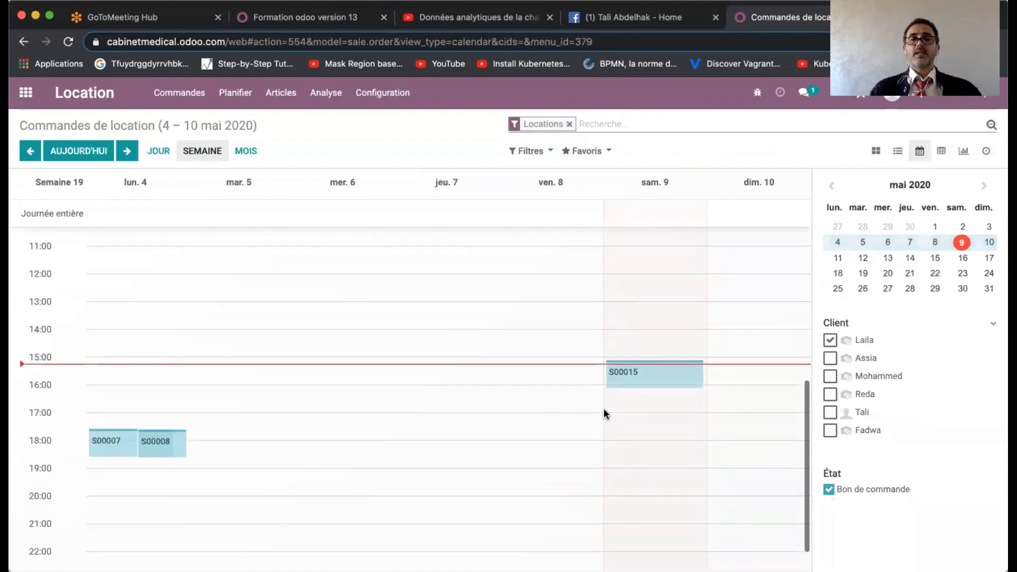
left_click(830, 488)
left_click(829, 488)
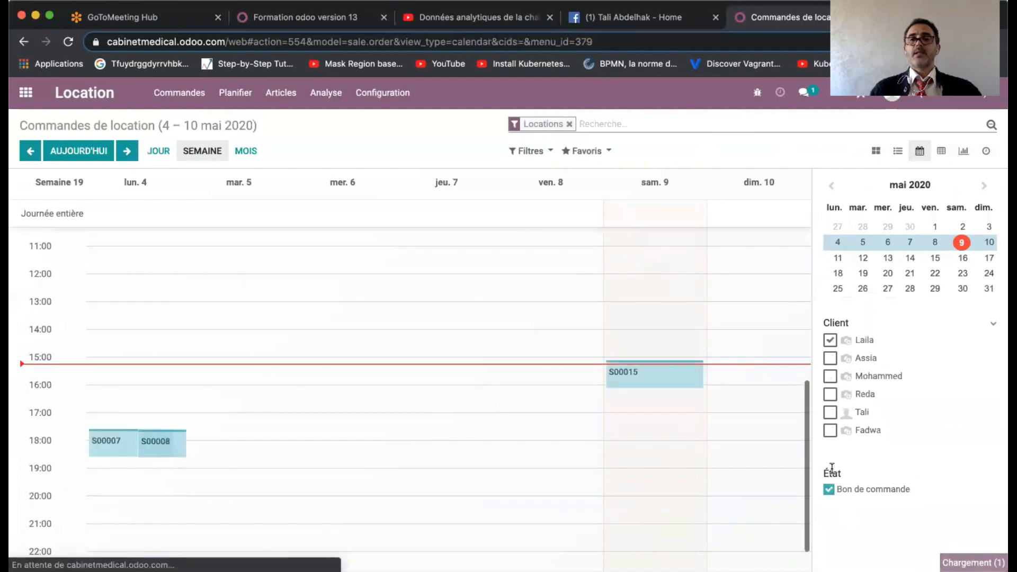
Step: Include the five hidden customers in the calendar again and display the orders by month
left_click(828, 356)
left_click(829, 375)
left_click(830, 395)
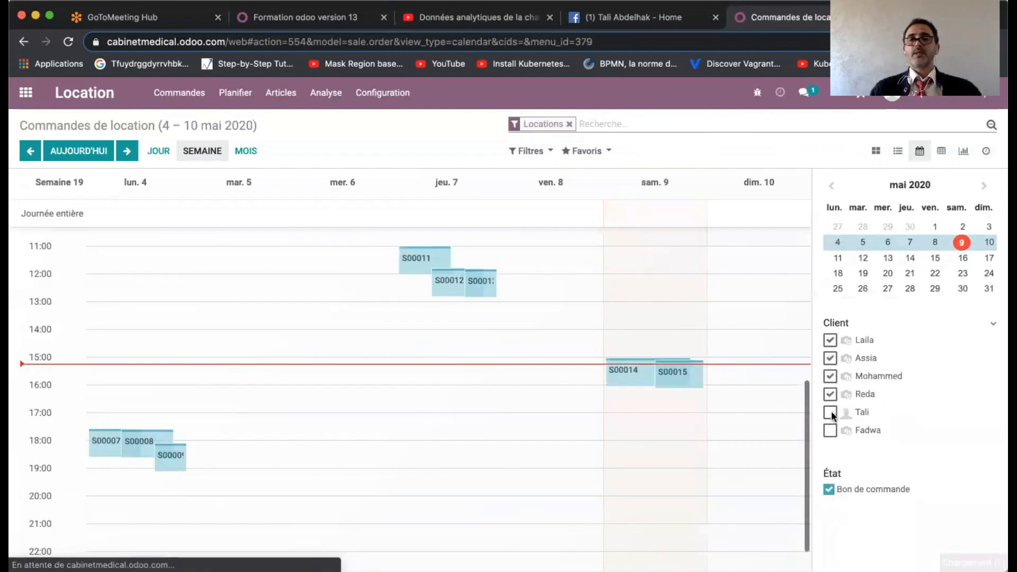
left_click(830, 413)
left_click(830, 429)
scroll(559, 309, "up", 3)
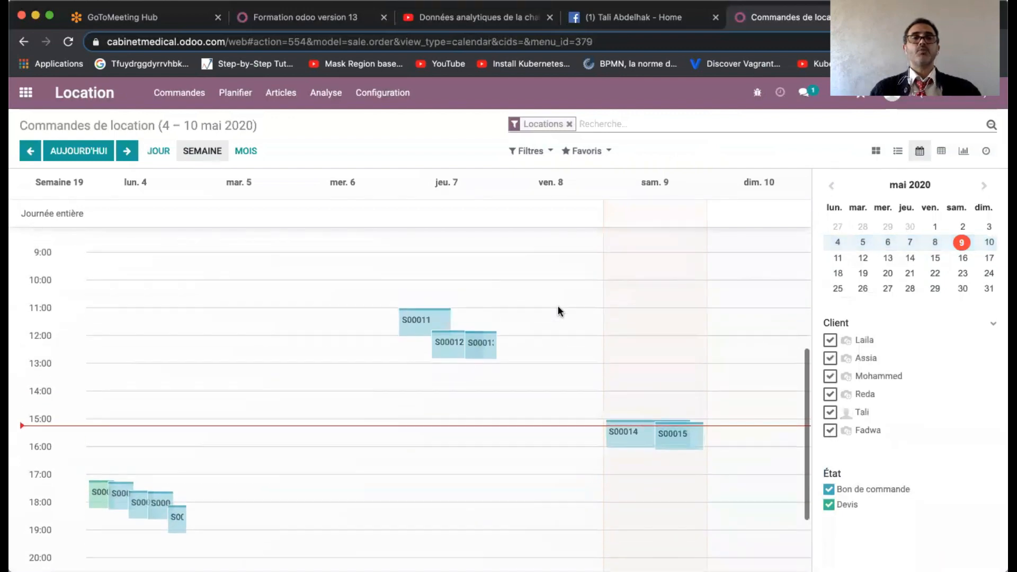
left_click(245, 157)
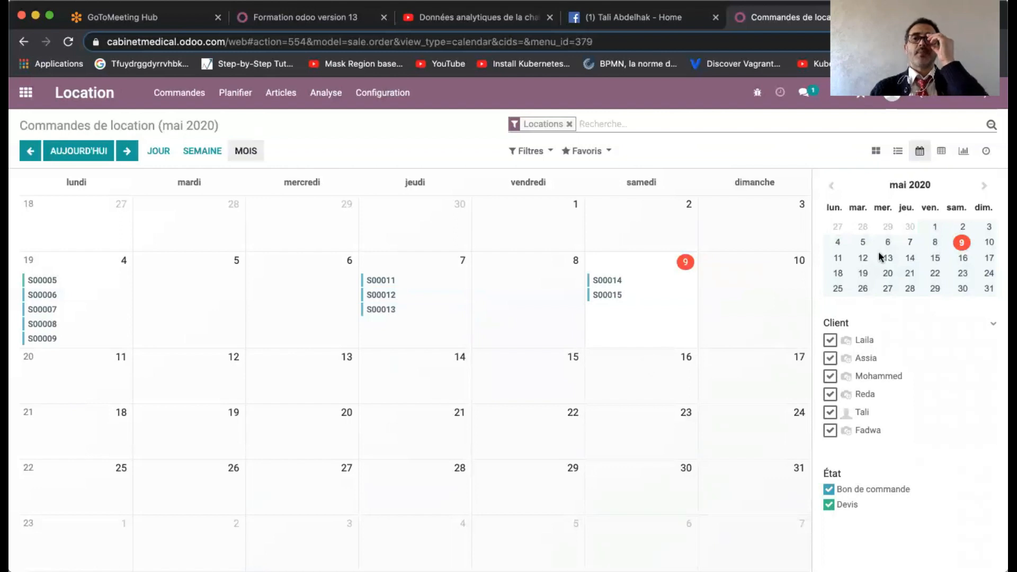
Step: Display the rental orders as a pivot table, review the available measures and break down mai 2020 by client
left_click(940, 155)
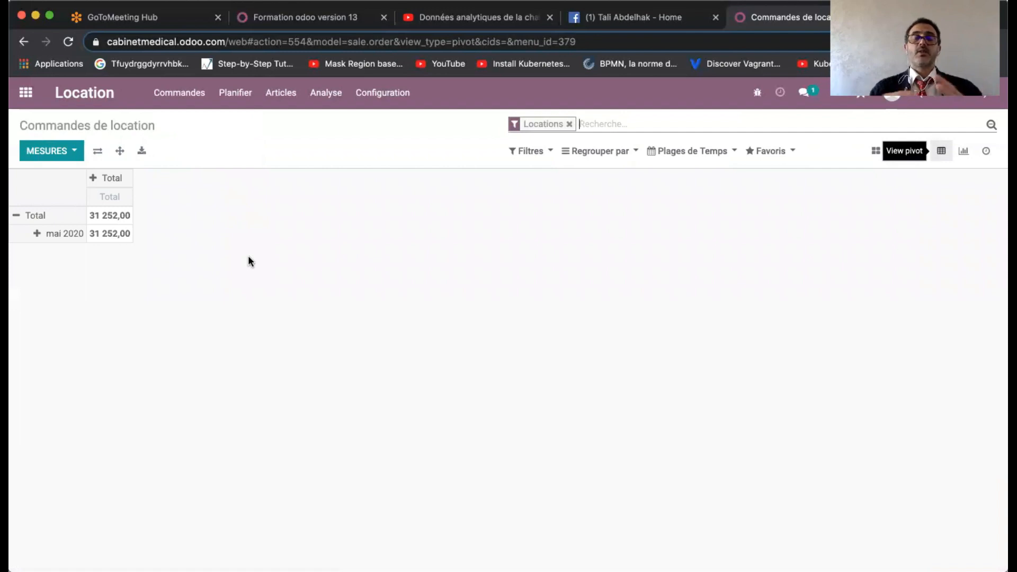
left_click(51, 151)
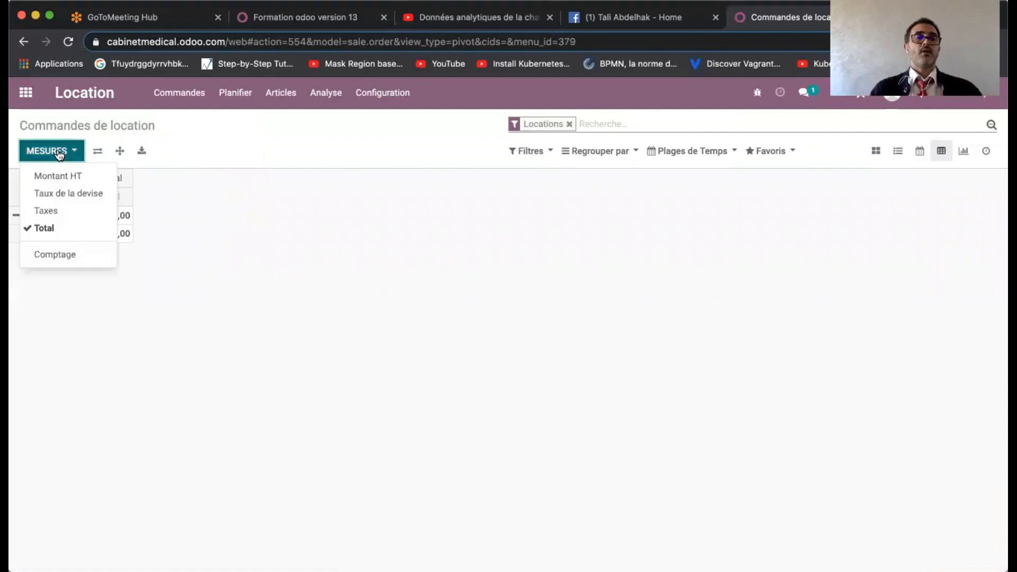
left_click(308, 246)
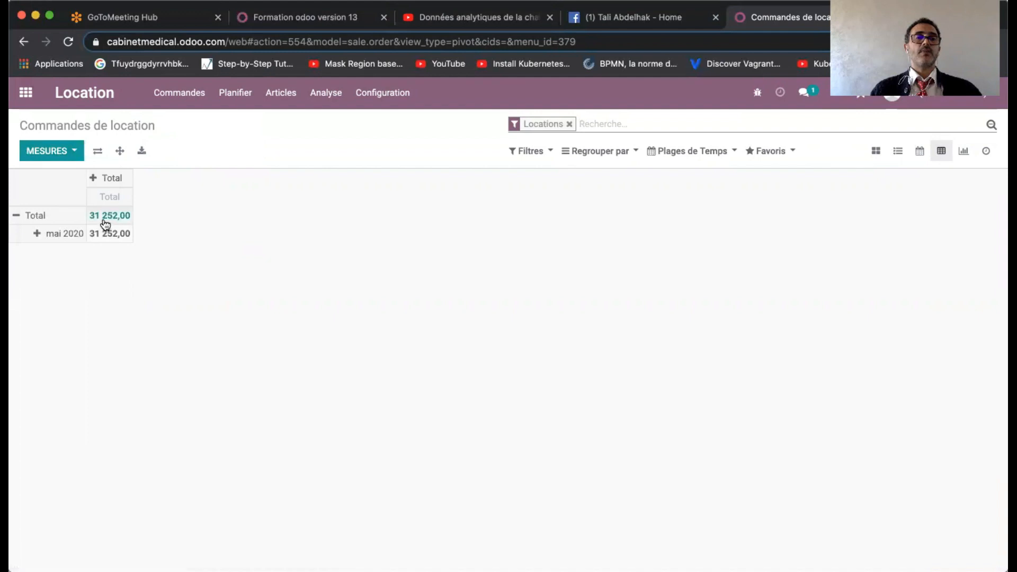
left_click(50, 234)
left_click(122, 337)
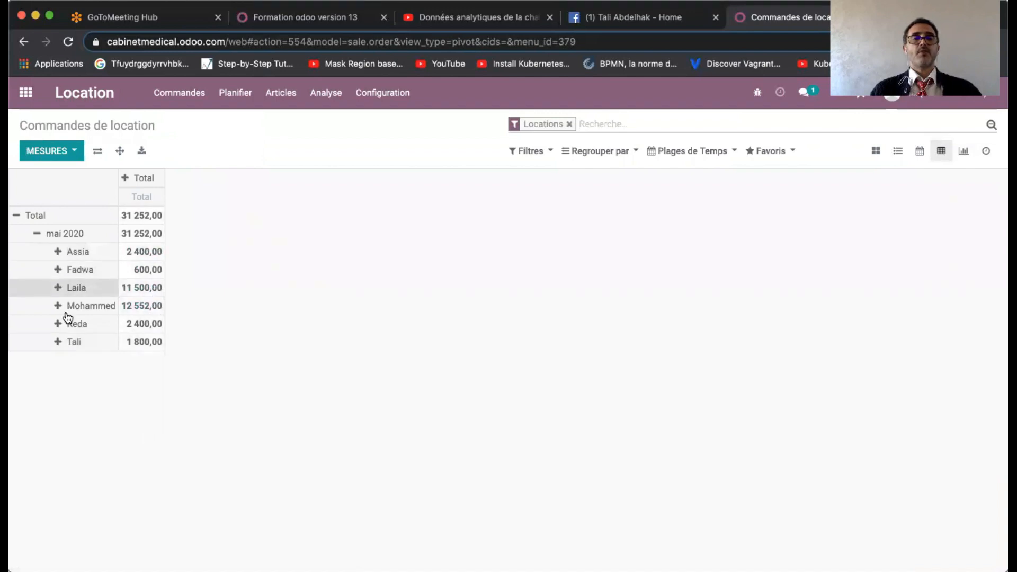
Step: Split the pivot table's Total column by Vendeur and review the fields available for breaking down the first salesperson's column further
left_click(145, 182)
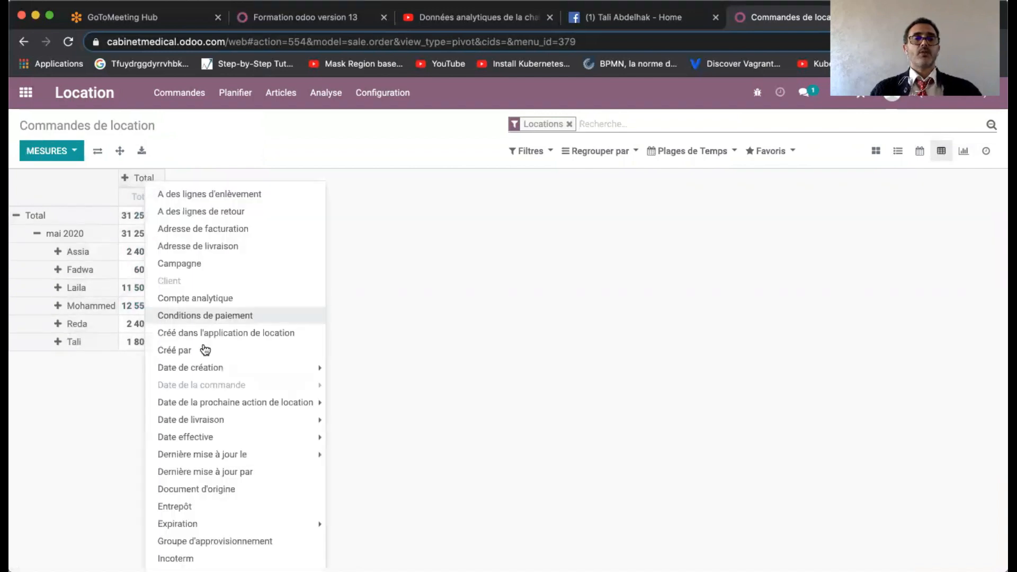
scroll(211, 386, "down", 5)
mouse_move(212, 392)
scroll(212, 392, "down", 5)
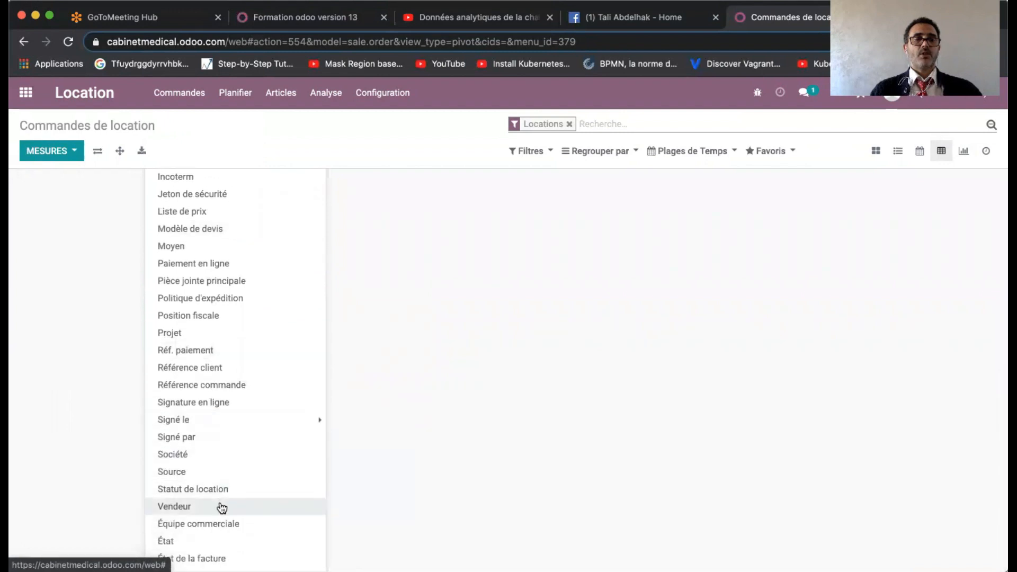
left_click(221, 508)
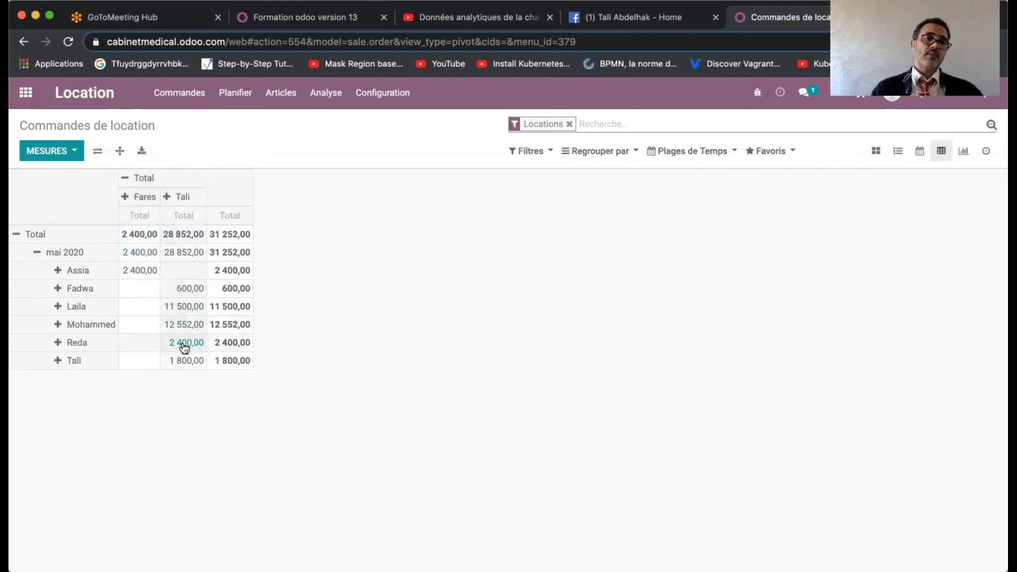
left_click(142, 198)
scroll(239, 315, "down", 5)
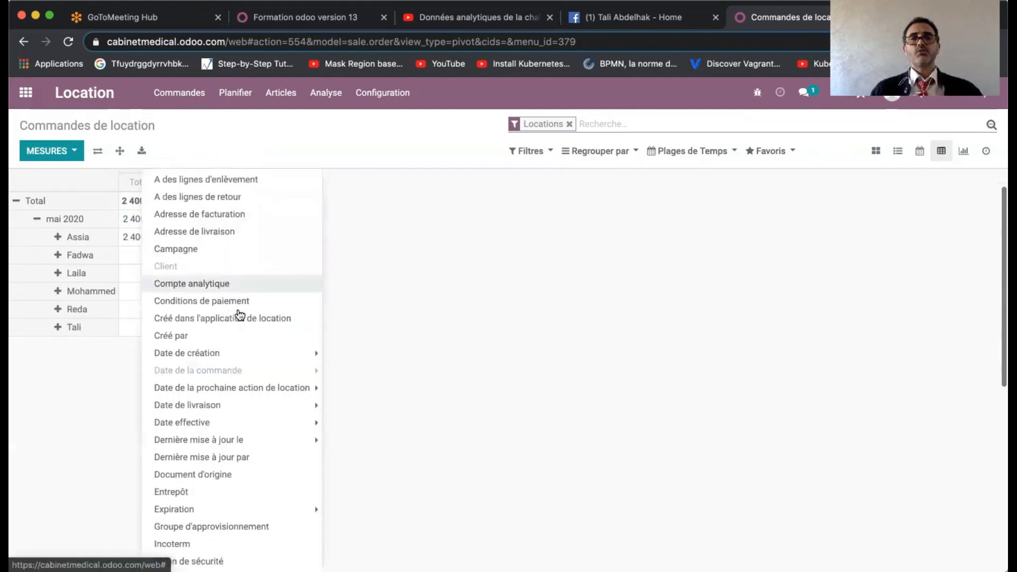
scroll(240, 315, "down", 5)
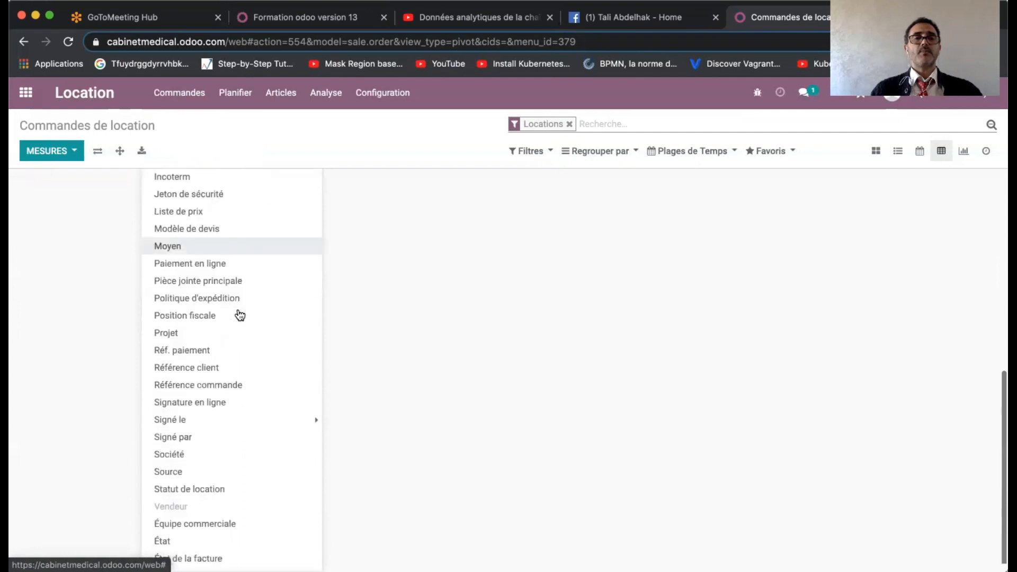
left_click(460, 314)
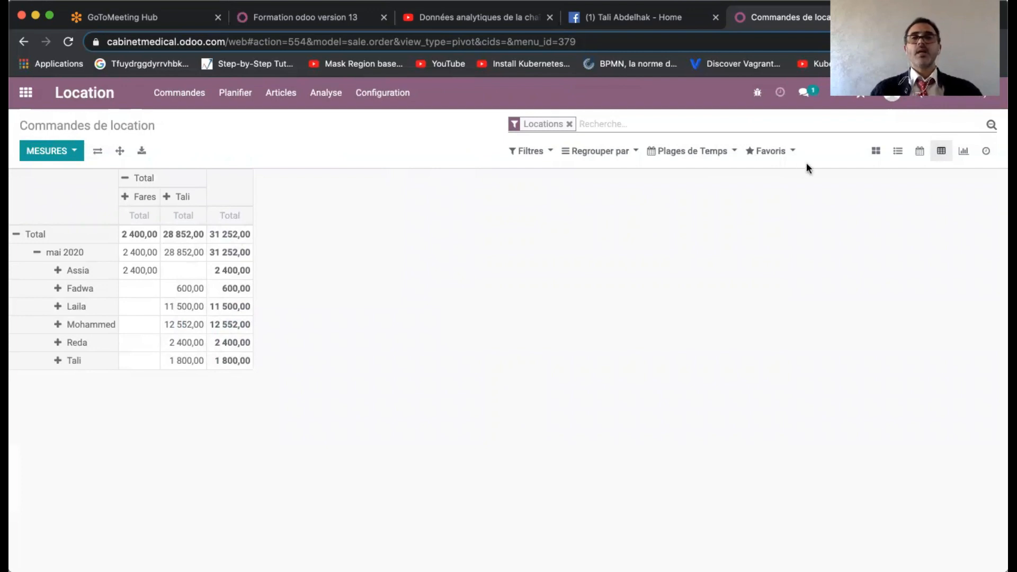
Step: Display the rental orders as a graph and set its measure to Montant HT
left_click(963, 151)
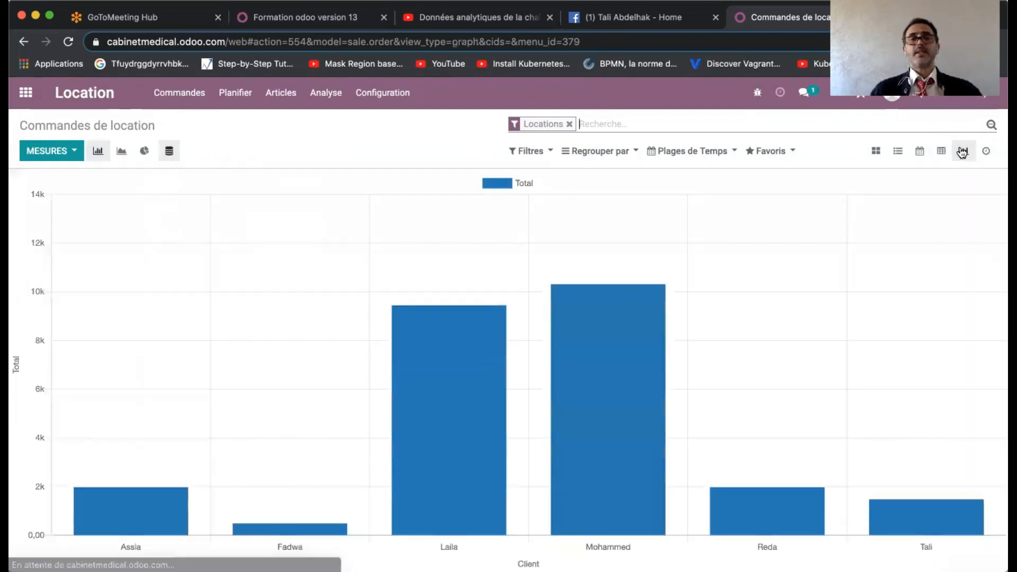
scroll(717, 281, "down", 1)
scroll(717, 278, "up", 1)
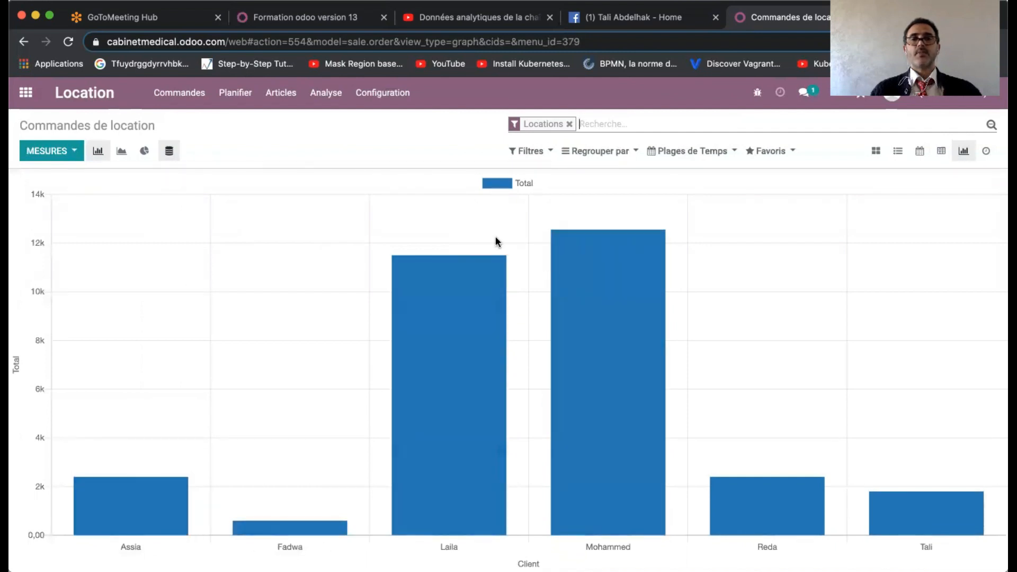
left_click(74, 154)
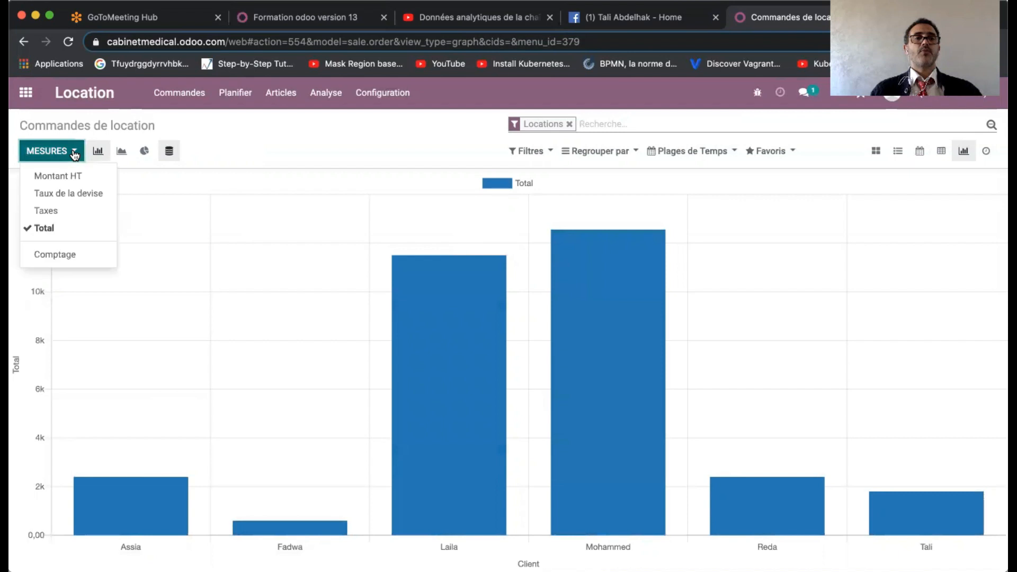
left_click(67, 183)
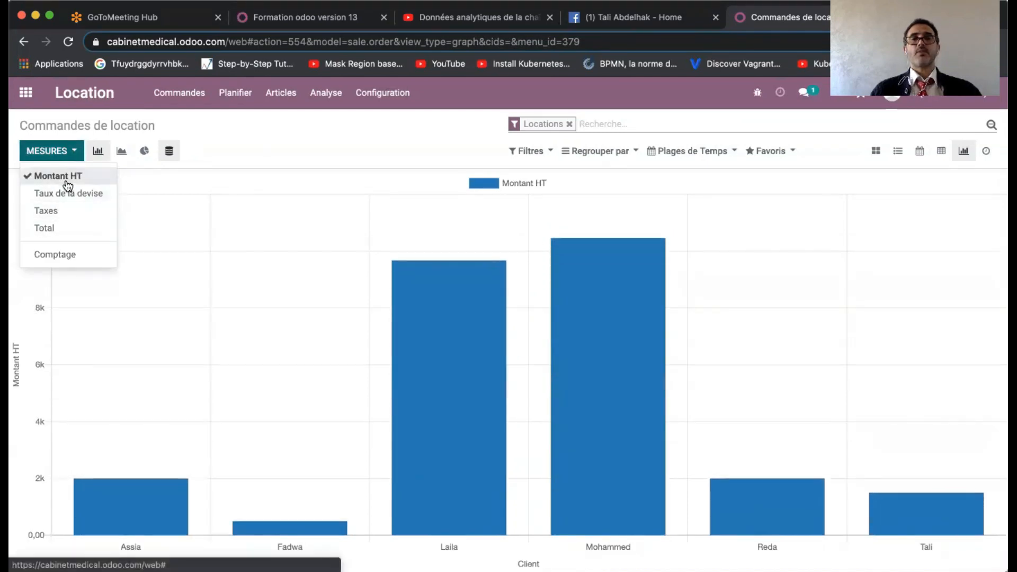
Step: View the Montant HT graph as a line chart and as a pie chart, and return to the bar chart
left_click(122, 152)
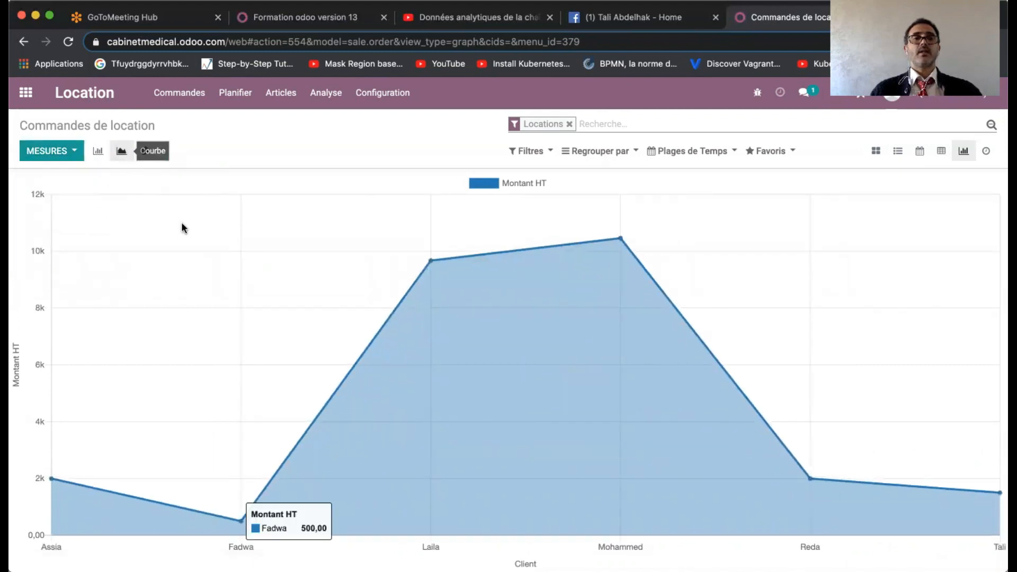
left_click(145, 152)
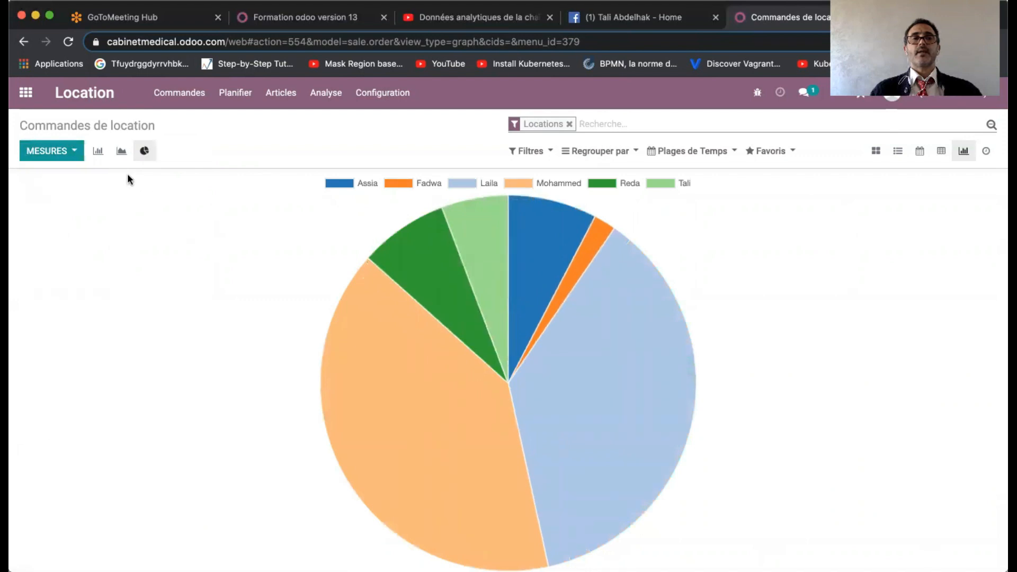
left_click(98, 152)
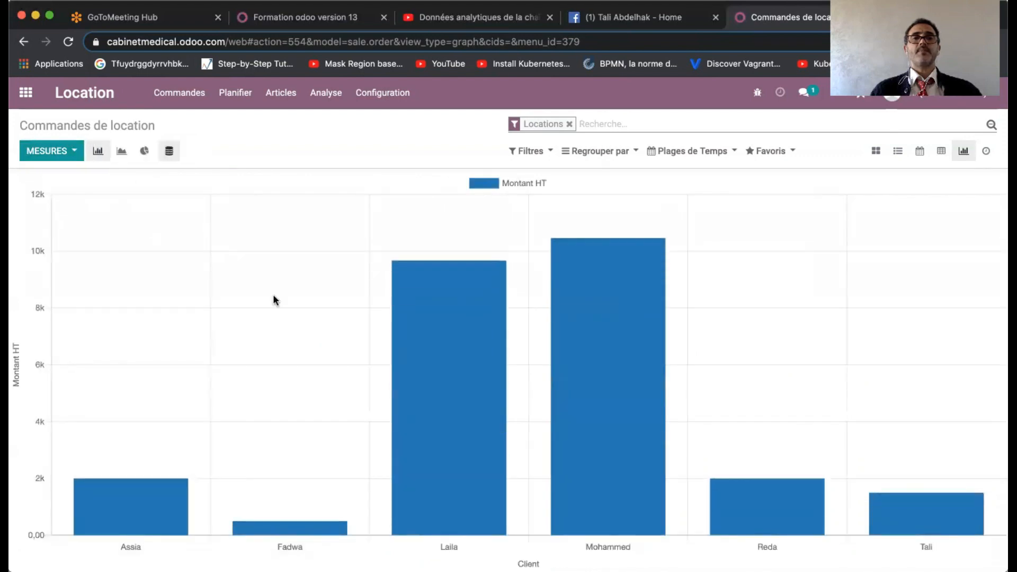
Step: Group the bar chart by Vendeur and turn off stacking of the bars
left_click(604, 153)
left_click(605, 198)
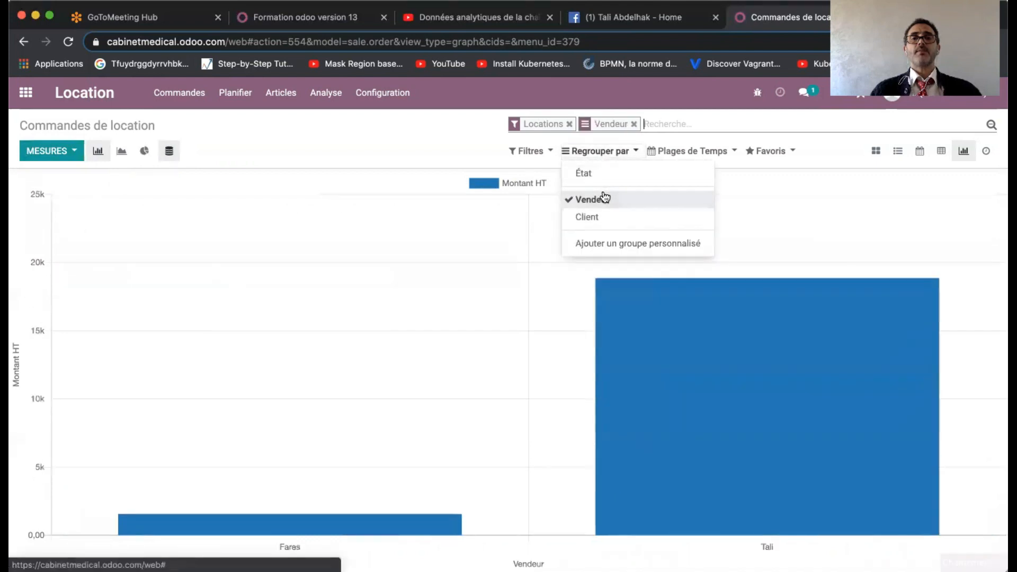
left_click(167, 160)
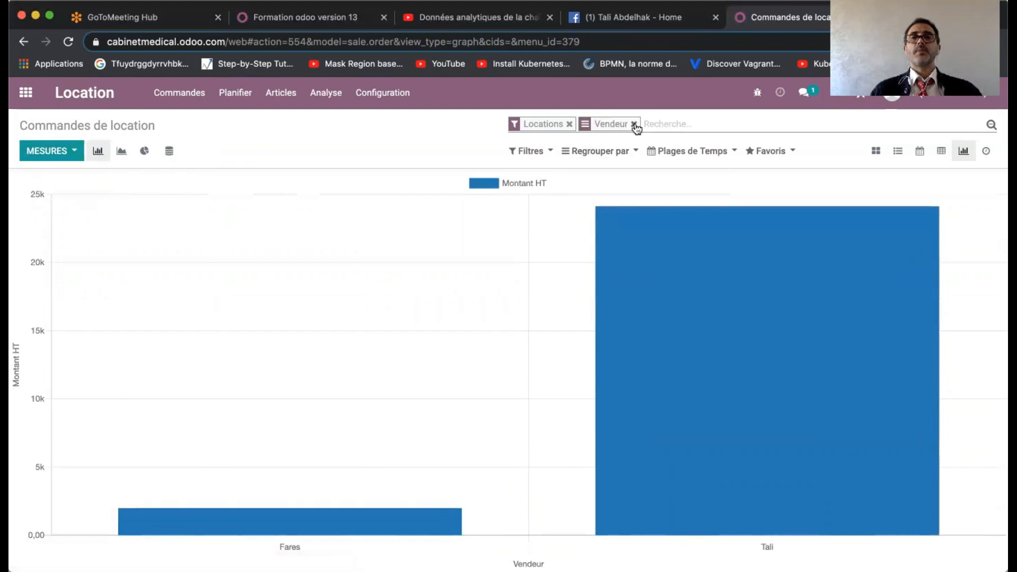
Step: Compare the bar chart grouped by Vendeur > Client and by Client alone, and restore the stacked chart grouped by Vendeur
left_click(606, 152)
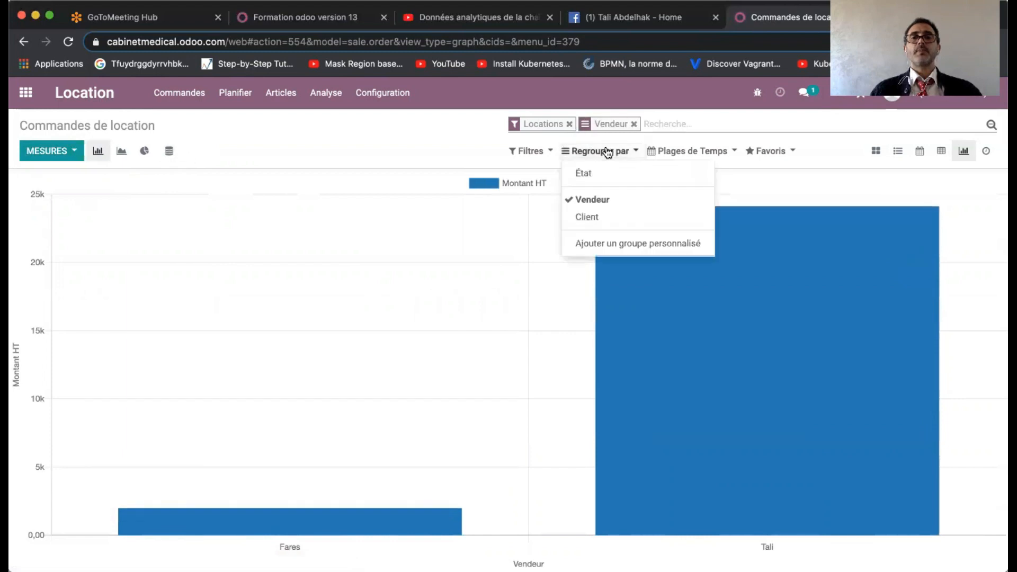
left_click(596, 218)
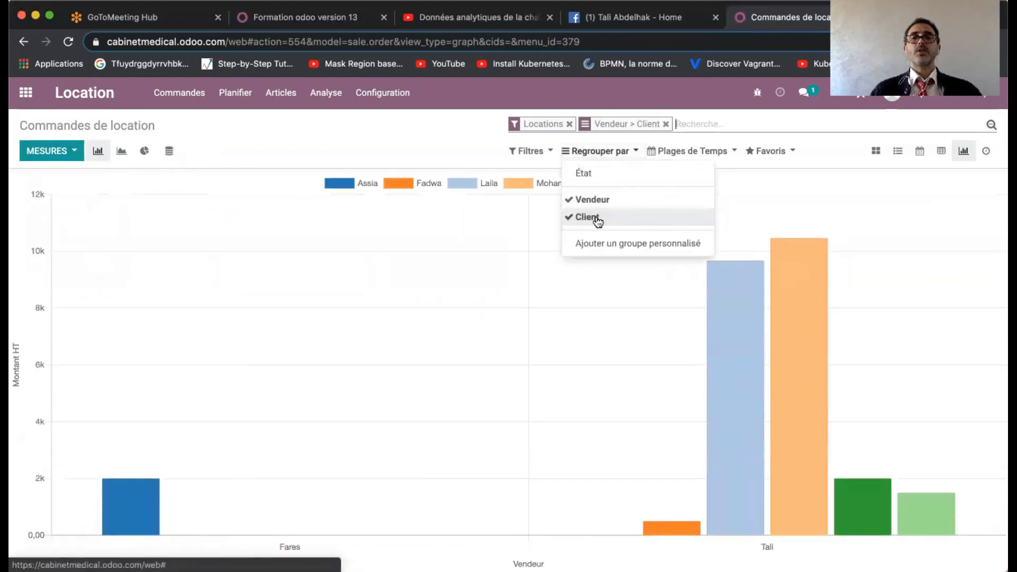
left_click(597, 200)
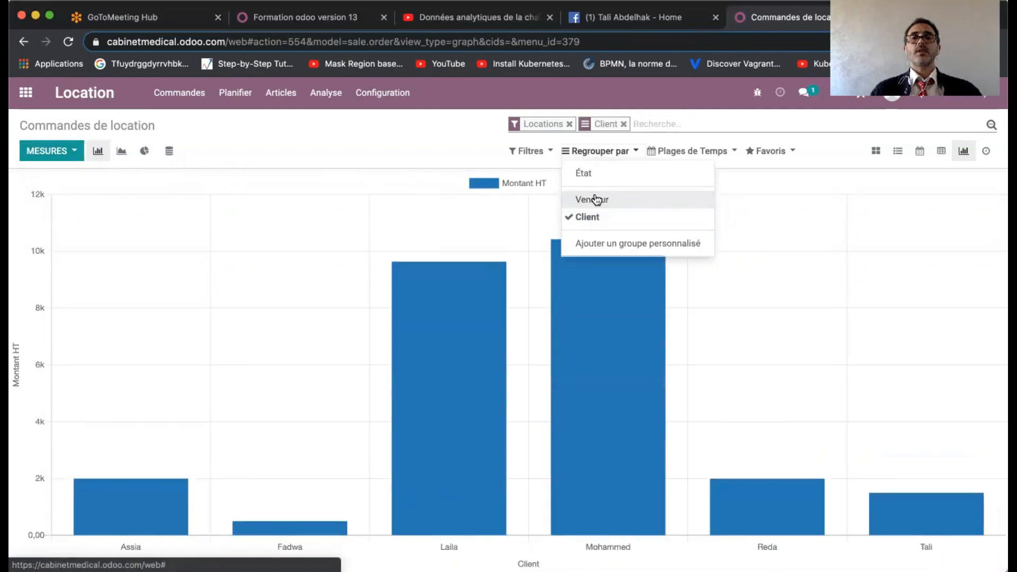
left_click(595, 217)
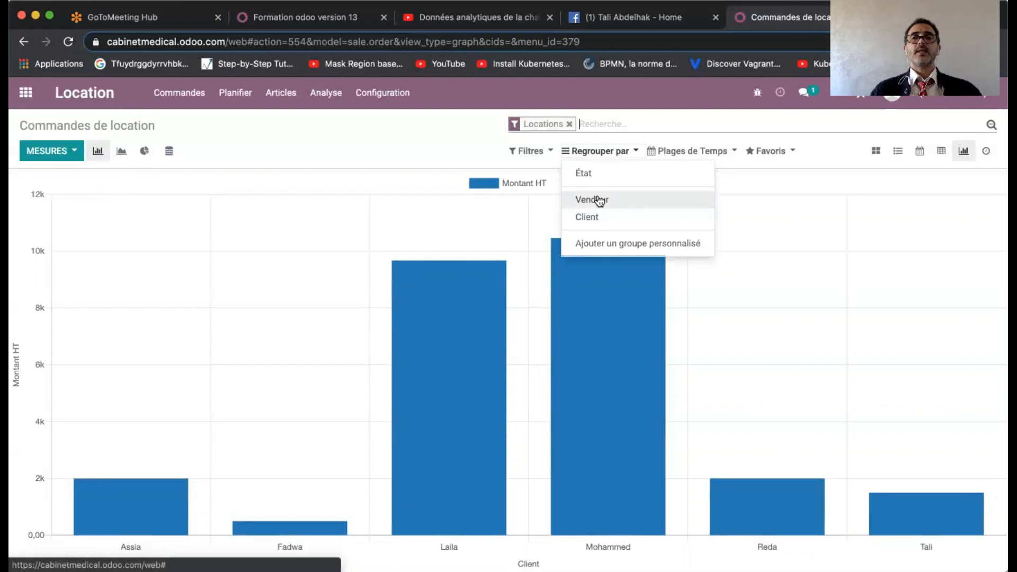
left_click(598, 200)
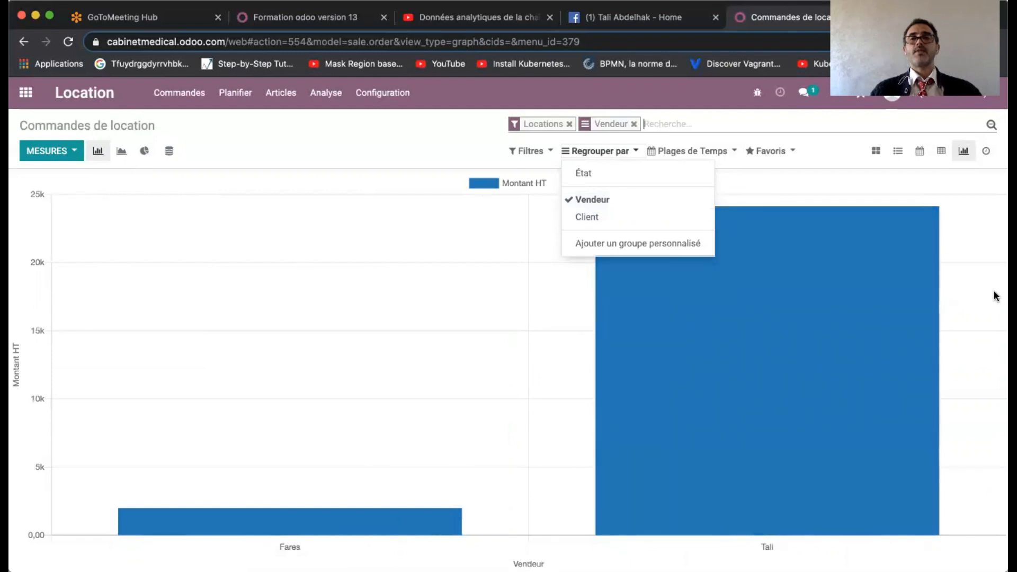
left_click(169, 153)
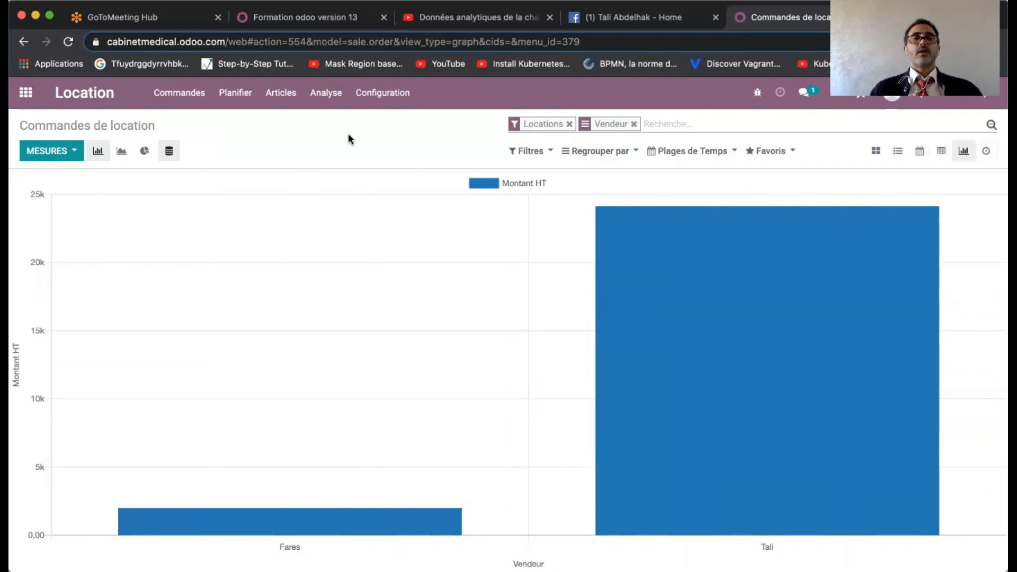
Step: Return to the rental orders overview and open the Analyse de location report
left_click(180, 94)
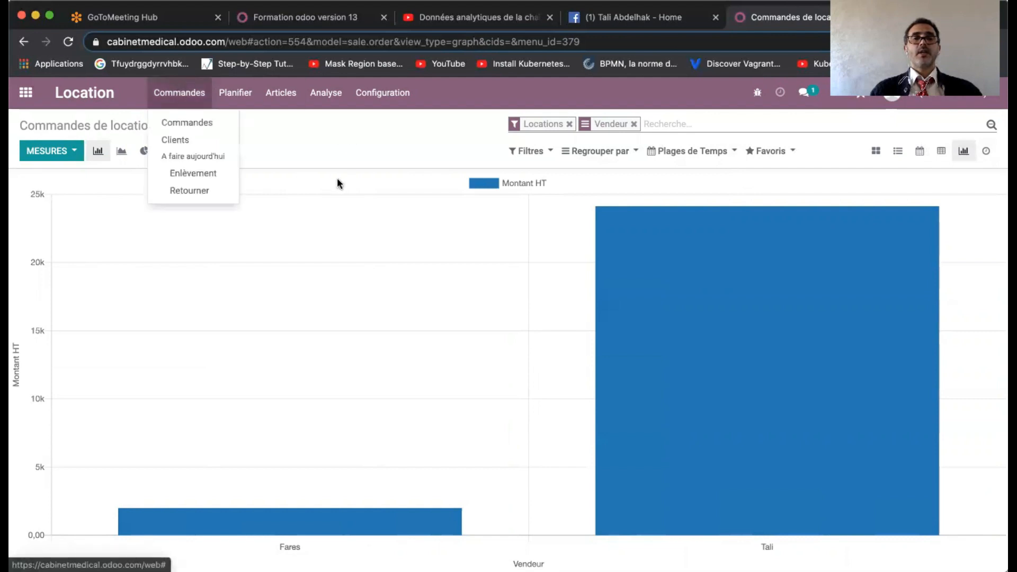
left_click(223, 123)
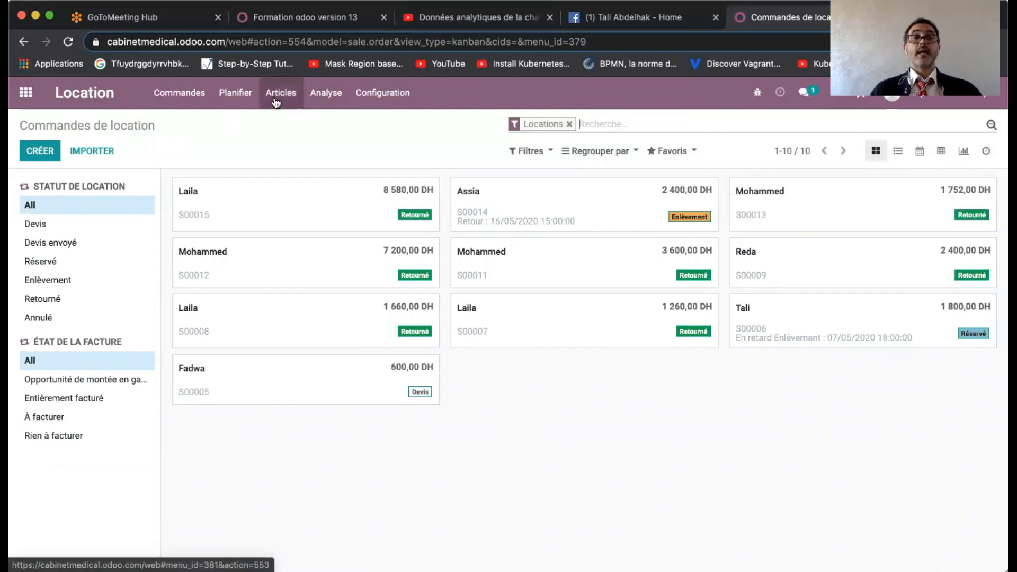
left_click(326, 95)
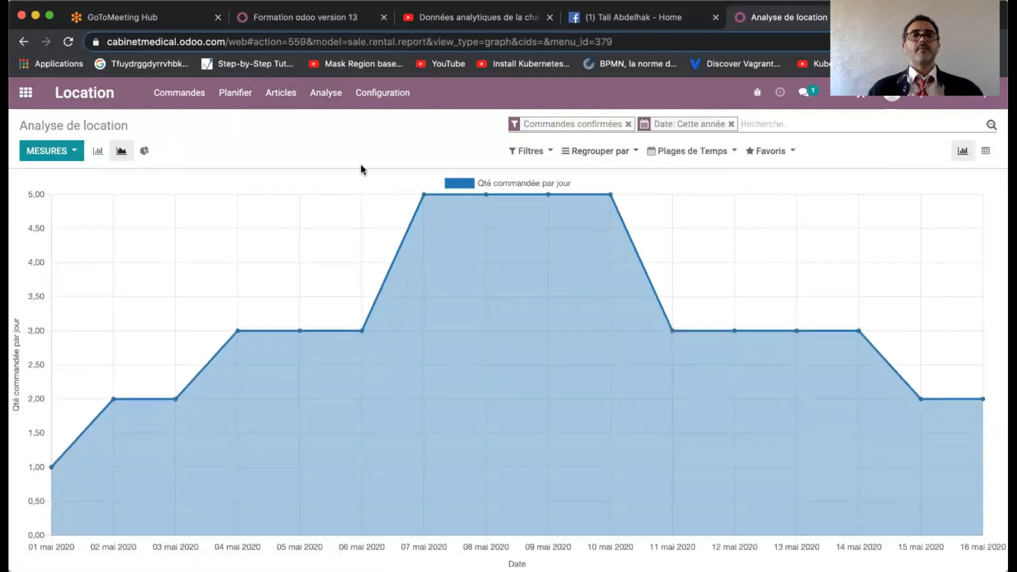
Step: Check the Clio booking's details in the Locations prévues schedule and go back to the rental orders overview
left_click(236, 94)
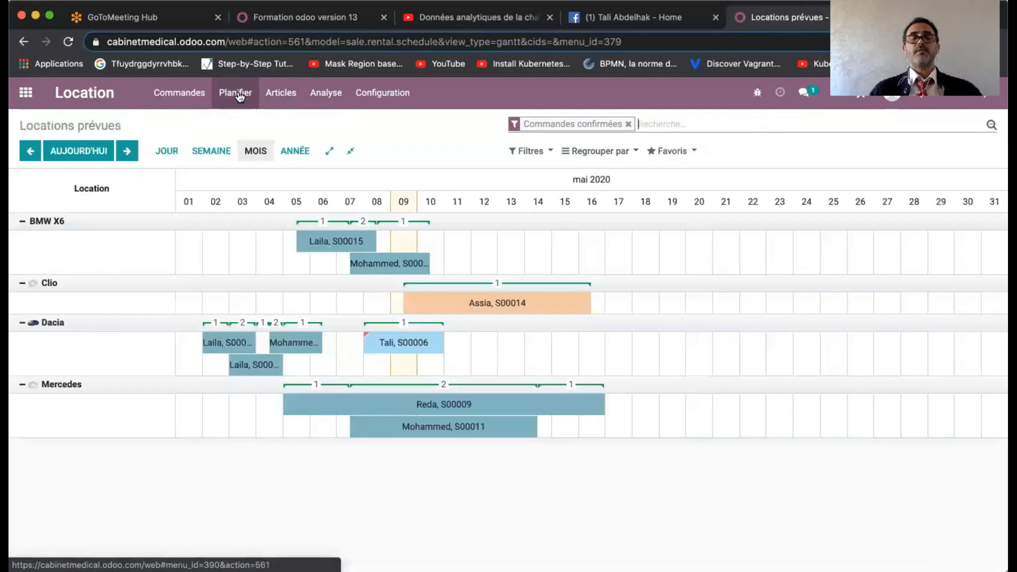
mouse_move(507, 311)
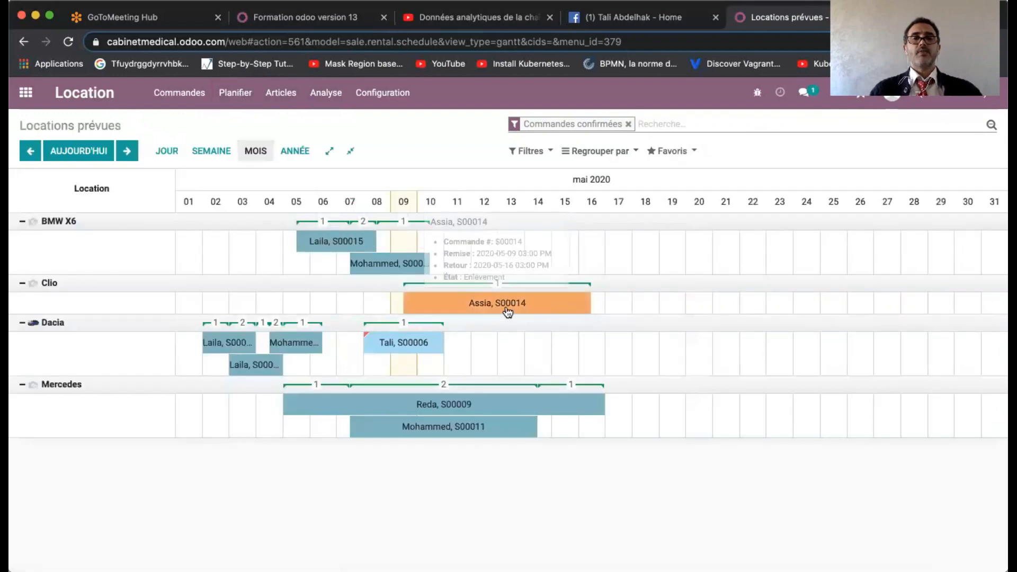
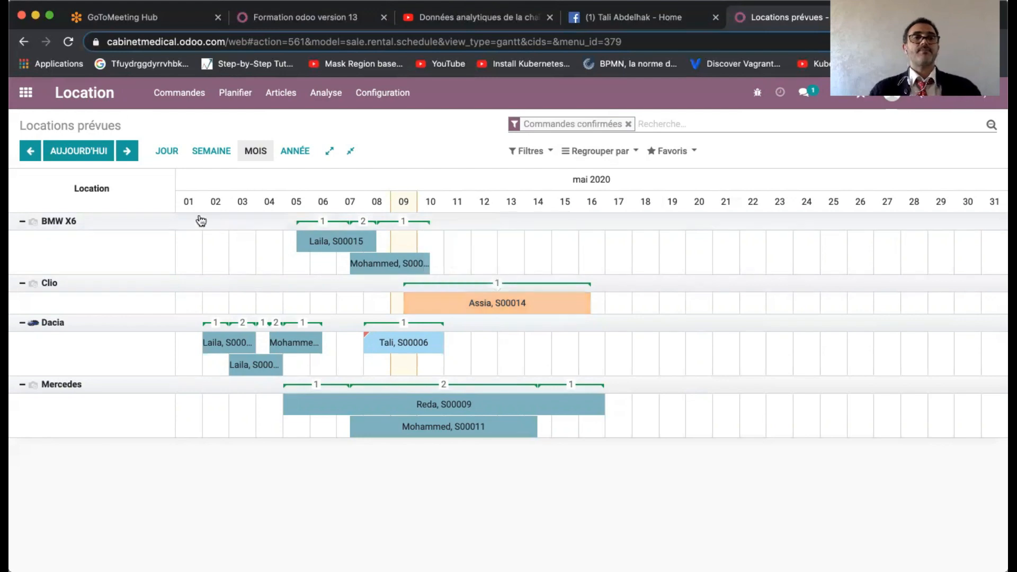
left_click(166, 103)
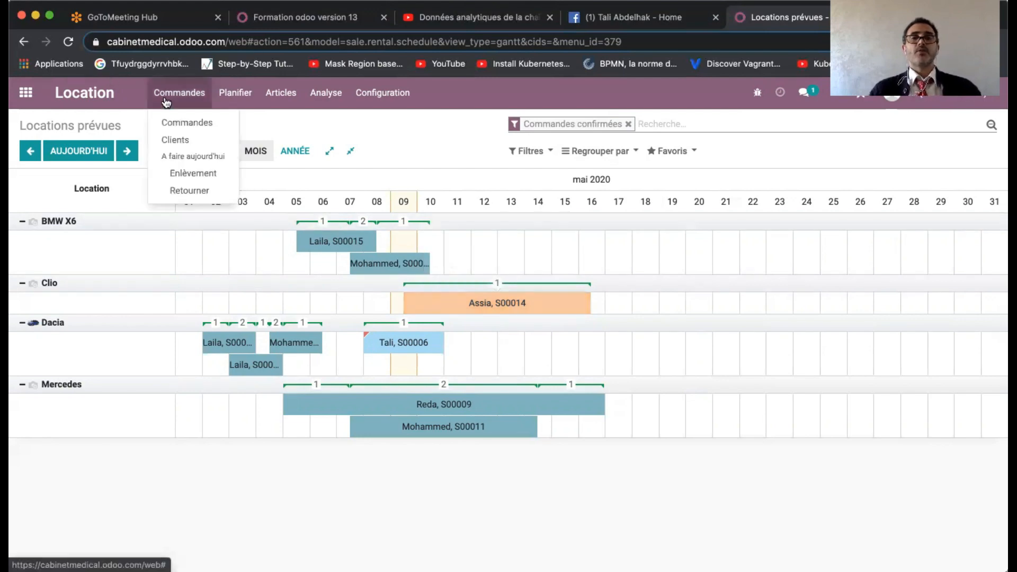
left_click(180, 125)
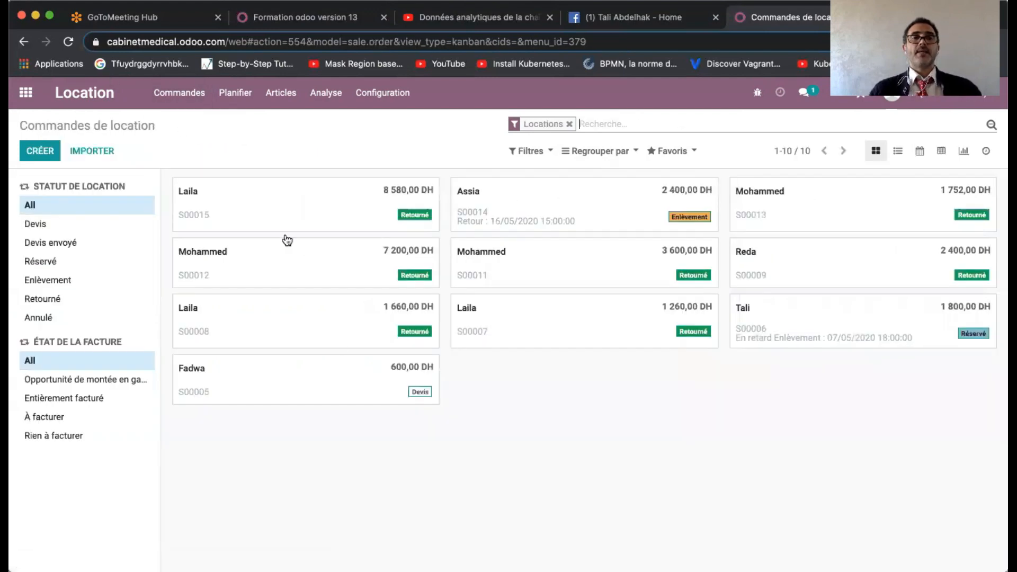